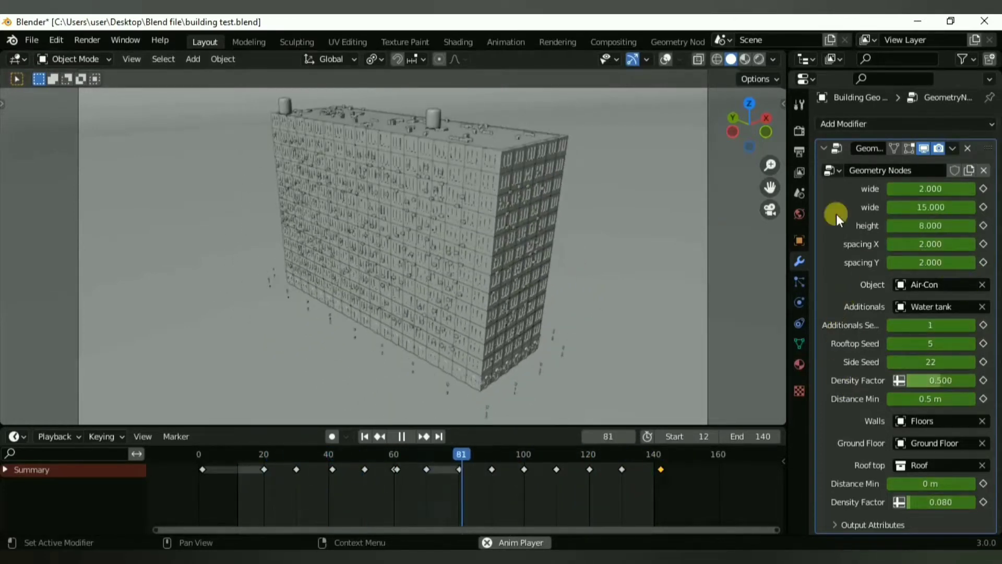
# Step: Examine the finished building's geometry node tree and its 3D result in the Geometry Nodes workspace
pyautogui.click(678, 42)
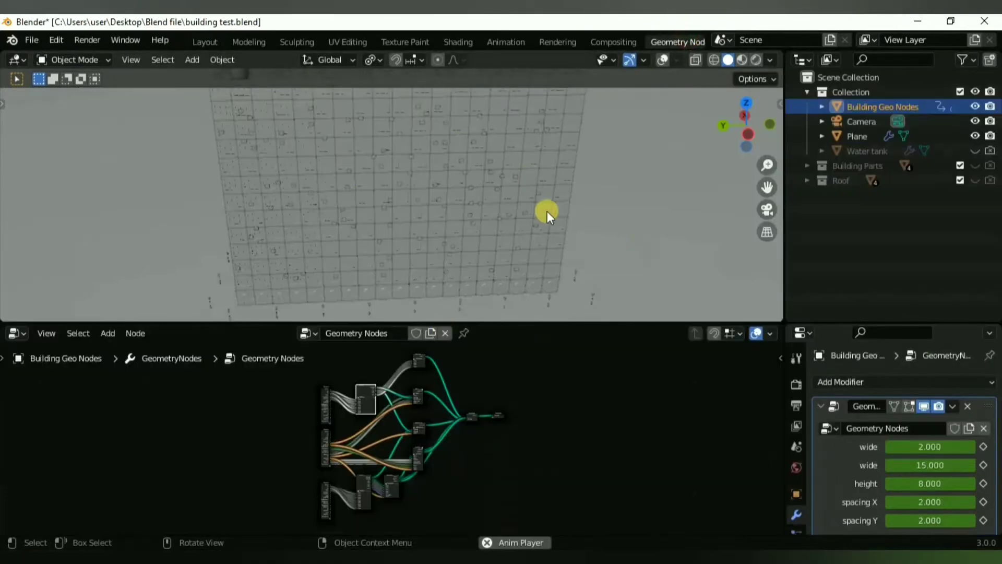
pyautogui.moveTo(598, 212); pyautogui.dragTo(496, 199, button='middle')
pyautogui.scroll(5, 472, 412)
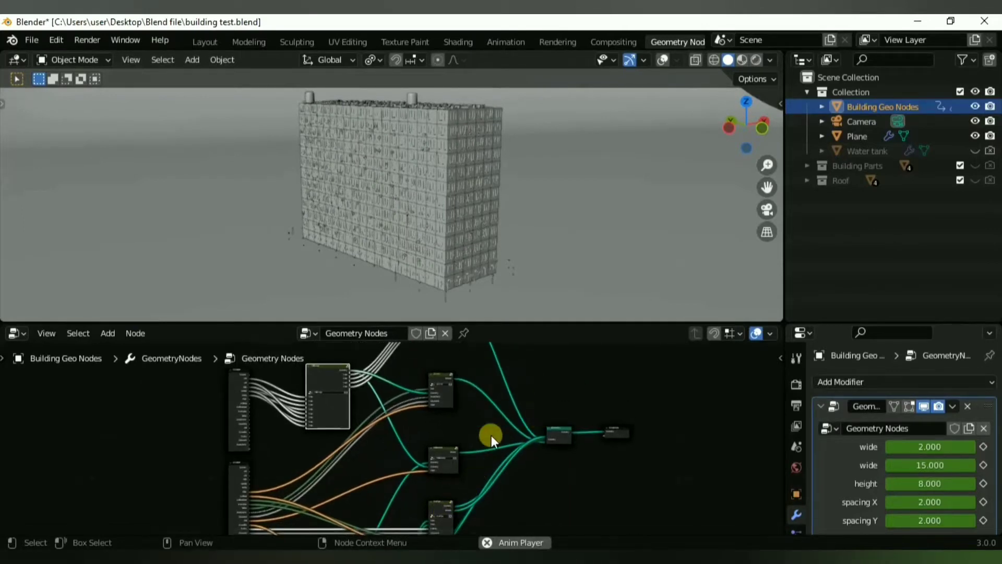
pyautogui.scroll(-3, 491, 435)
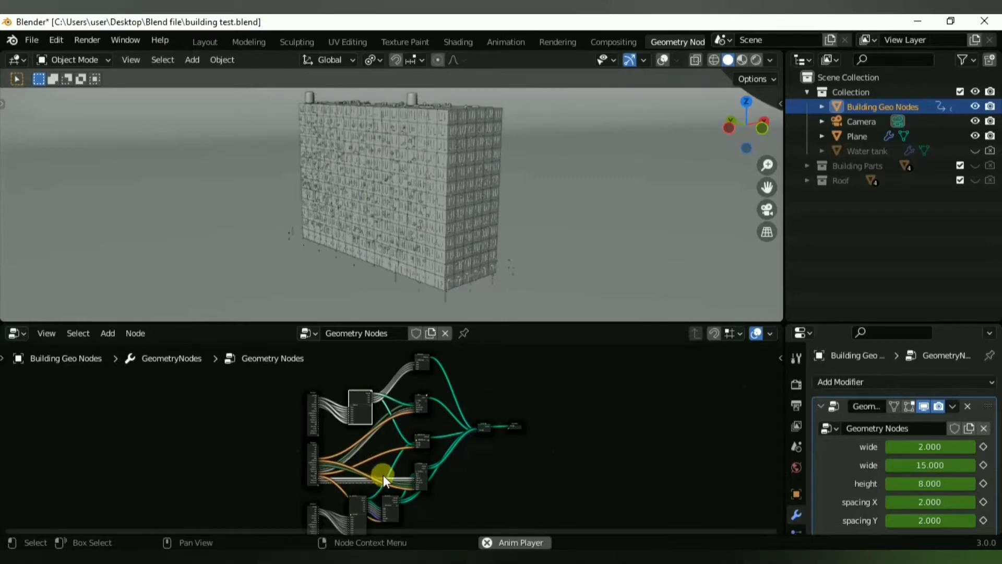
pyautogui.moveTo(383, 475); pyautogui.dragTo(423, 446, button='middle')
pyautogui.scroll(-1, 424, 446)
pyautogui.moveTo(375, 352); pyautogui.dragTo(409, 519)
pyautogui.hotkey('ctrl', 'space')
pyautogui.press('Home')
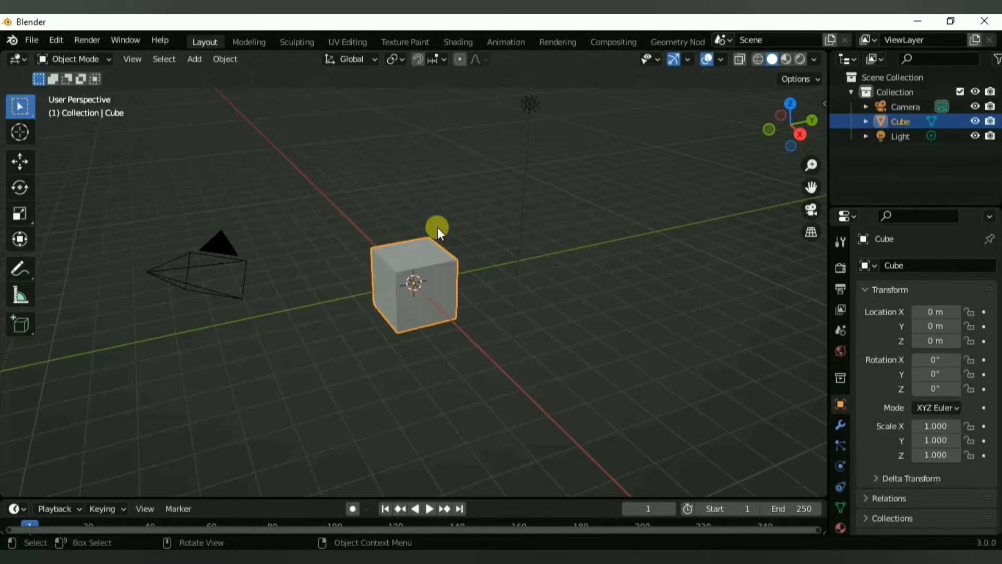
# Step: Append the Building Parts collection from building test.blend in the Blend file folder
pyautogui.click(32, 41)
pyautogui.click(93, 206)
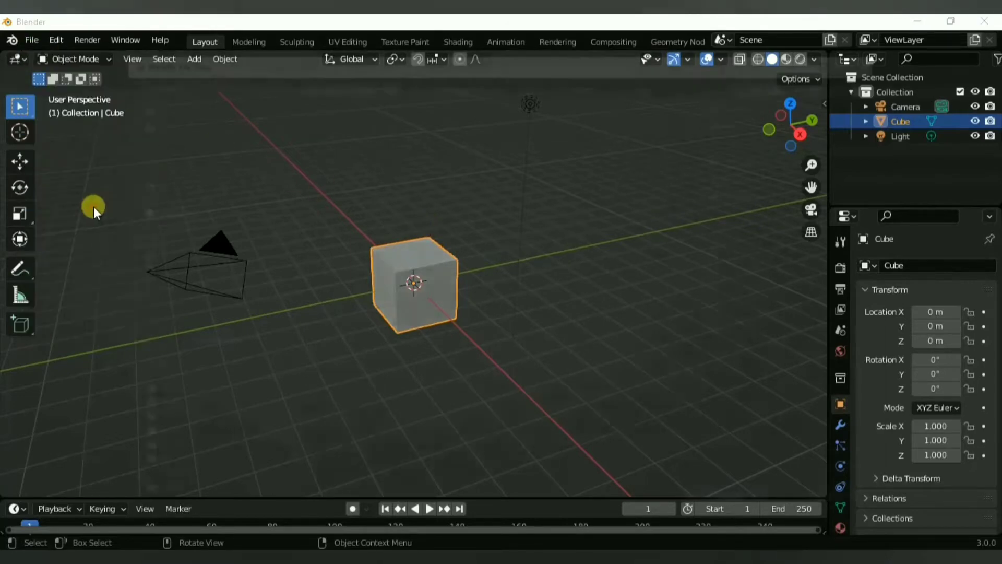
pyautogui.click(166, 451)
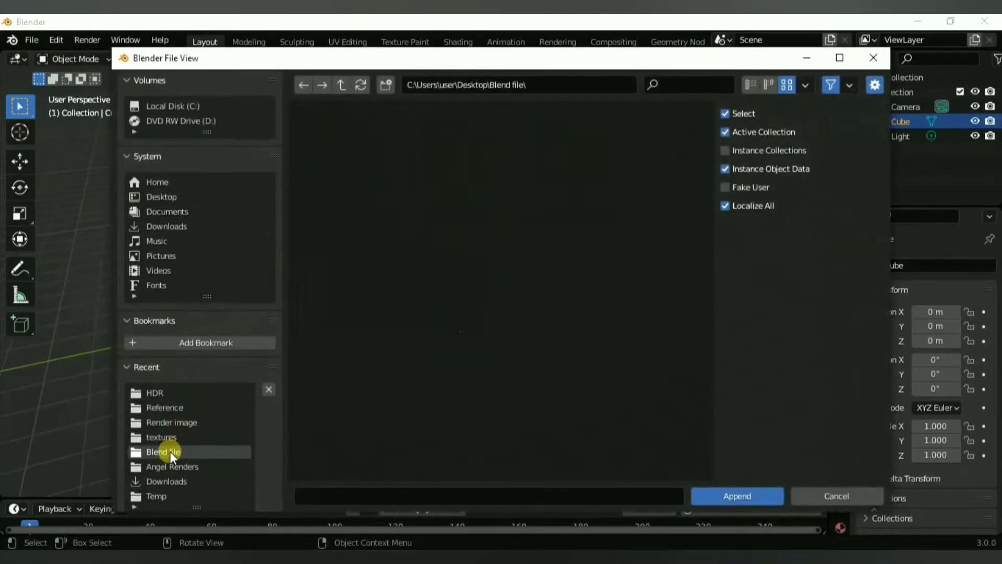
pyautogui.doubleClick(366, 305)
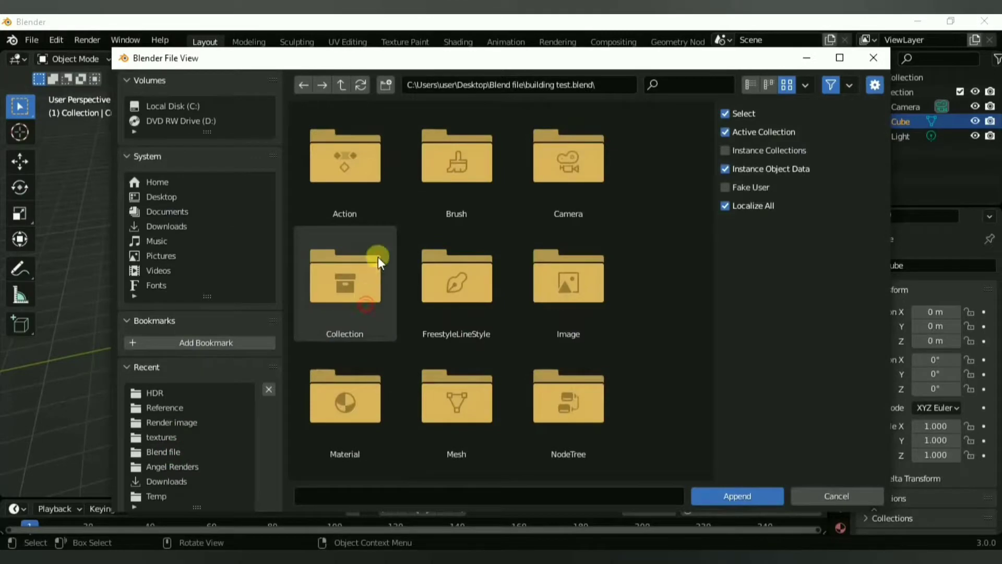
pyautogui.doubleClick(341, 313)
pyautogui.click(348, 131)
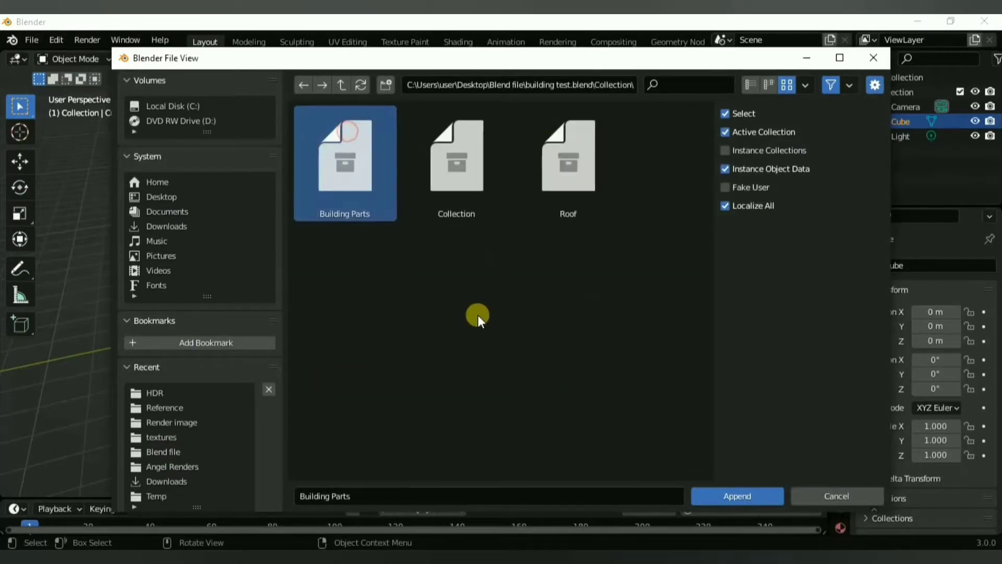
pyautogui.click(747, 496)
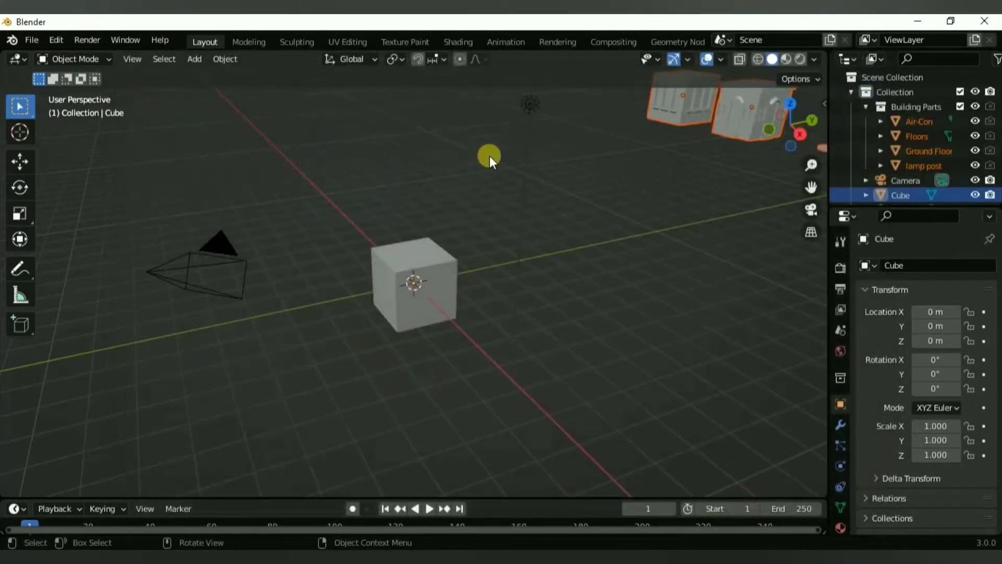
# Step: Select the default cube and switch to the Geometry Nodes workspace
pyautogui.moveTo(490, 156); pyautogui.dragTo(331, 308, button='middle')
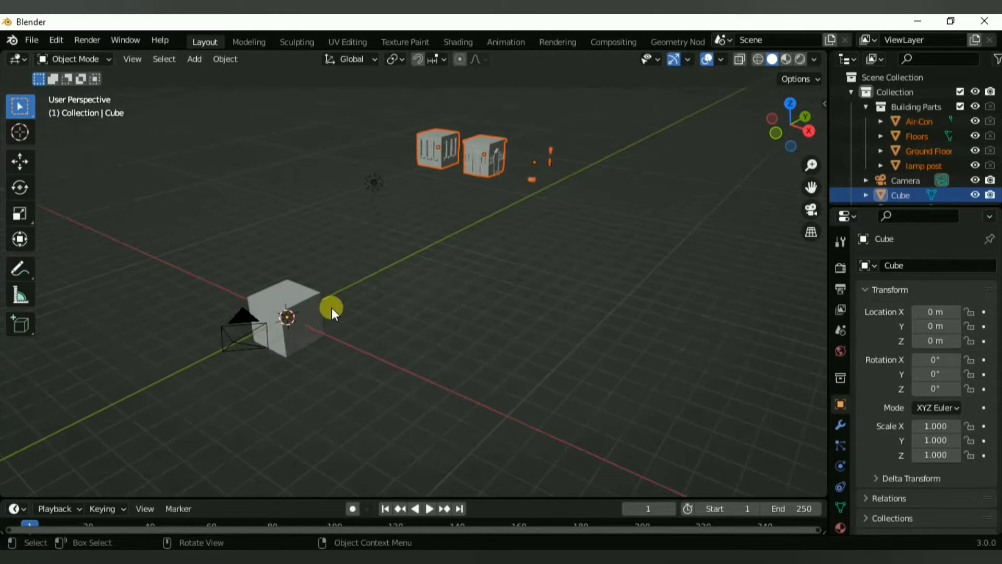
pyautogui.click(305, 306)
pyautogui.keyDown('shift'); pyautogui.moveTo(384, 329); pyautogui.dragTo(438, 301, button='middle'); pyautogui.keyUp('shift')
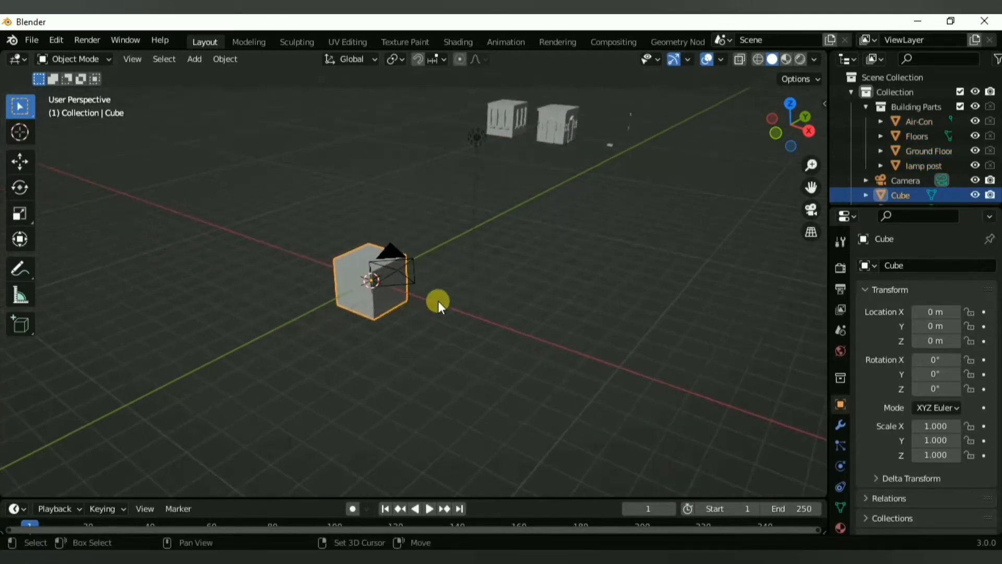
pyautogui.click(677, 43)
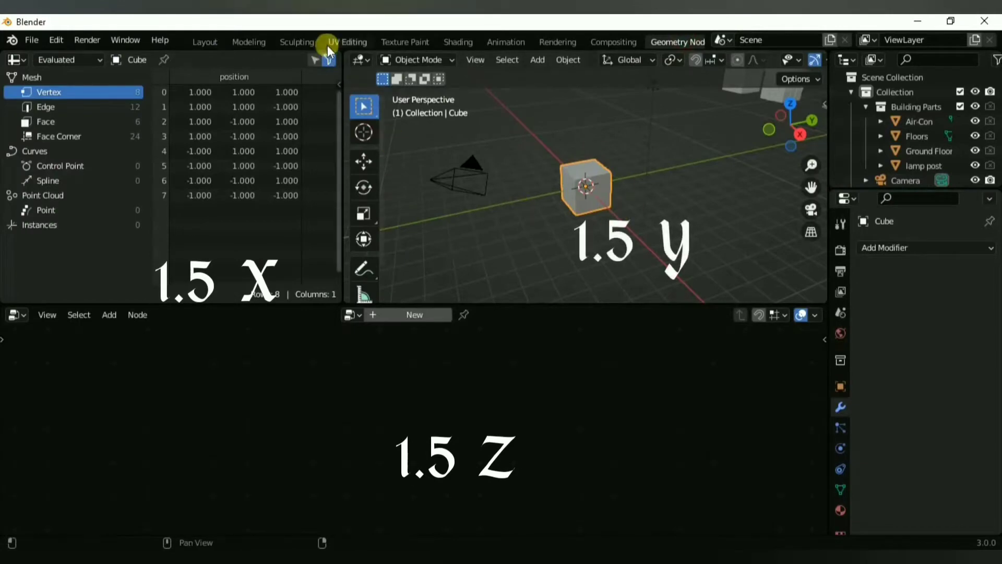
pyautogui.moveTo(340, 50); pyautogui.dragTo(217, 74)
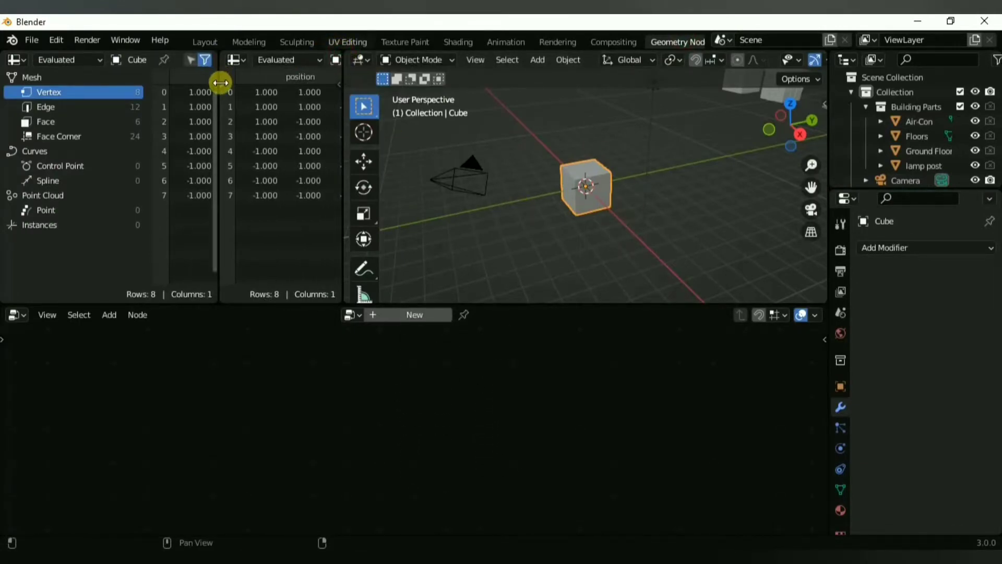
pyautogui.rightClick(218, 74)
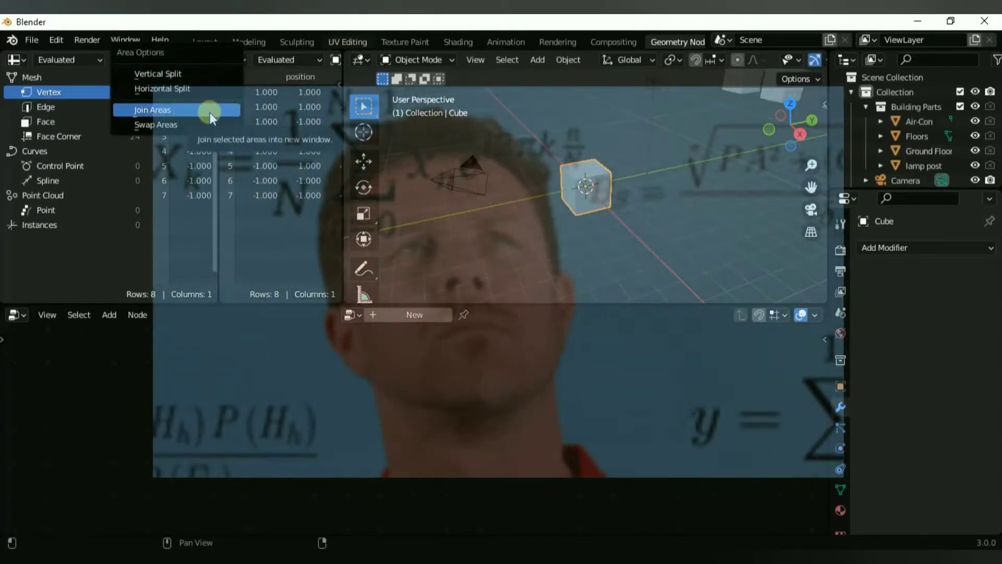
pyautogui.click(210, 112)
pyautogui.click(157, 112)
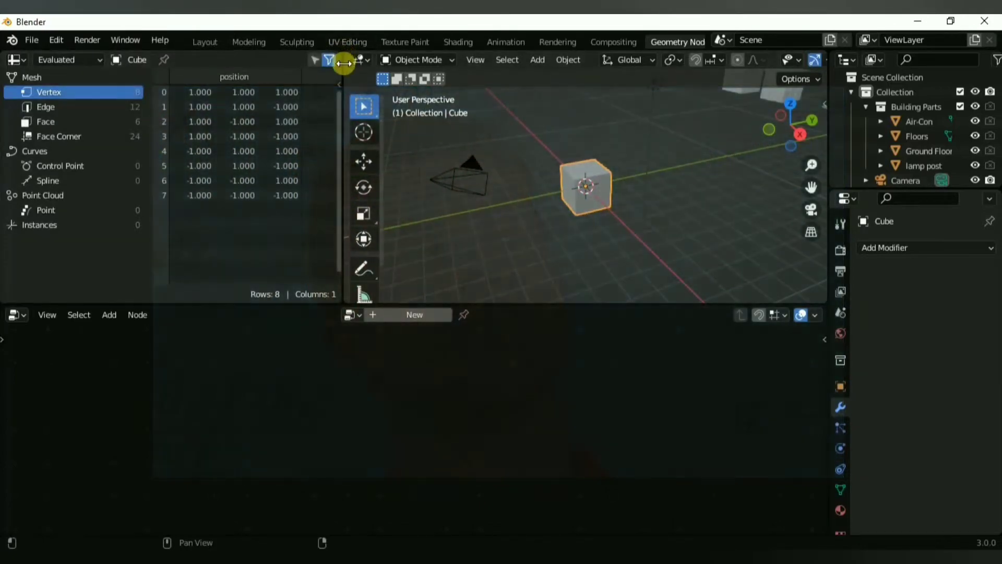
# Step: Join the spreadsheet area into the 3D viewport so that the viewport spans the full width
pyautogui.rightClick(344, 64)
pyautogui.click(309, 106)
pyautogui.click(264, 112)
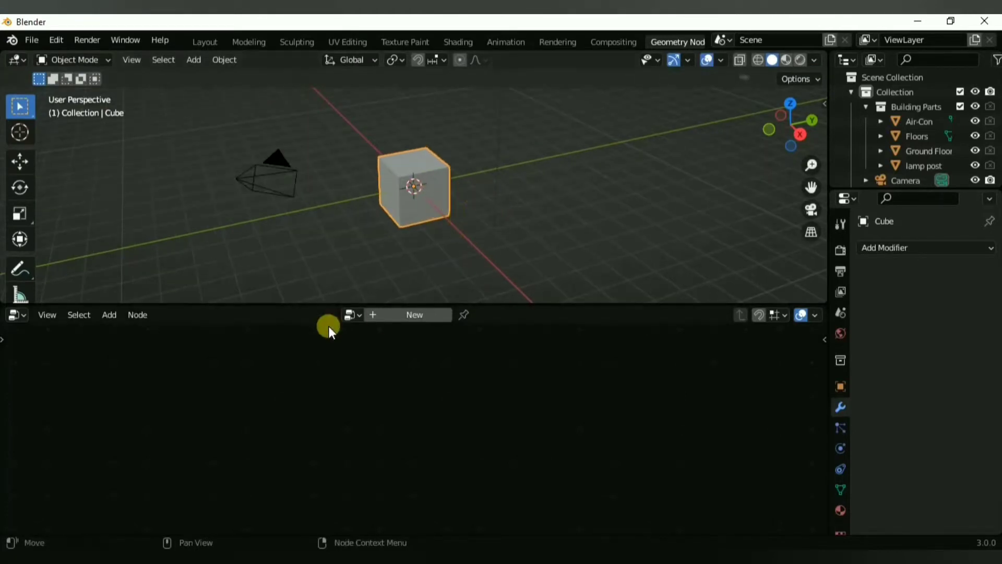
# Step: Create a new geometry node tree on the cube and feed Group Output from a new Grid node instead of Group Input
pyautogui.click(399, 315)
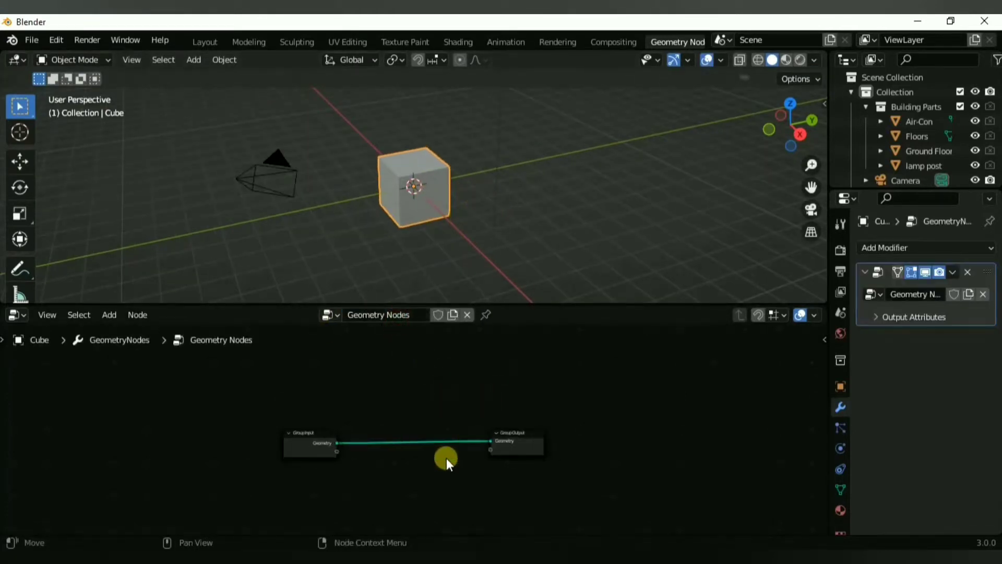
pyautogui.scroll(3, 454, 439)
pyautogui.hotkey('shift', 'a')
pyautogui.moveTo(367, 446)
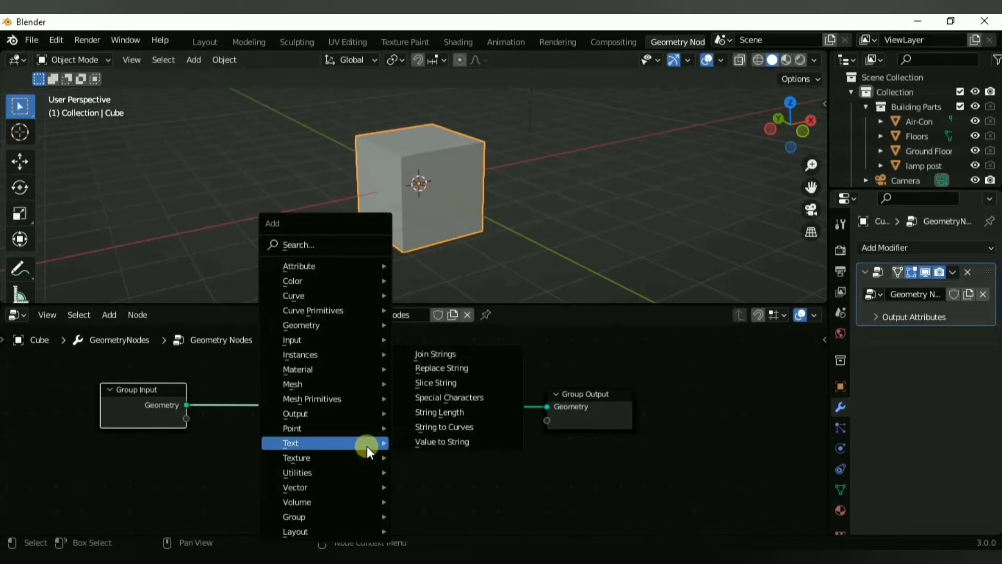
pyautogui.moveTo(352, 399)
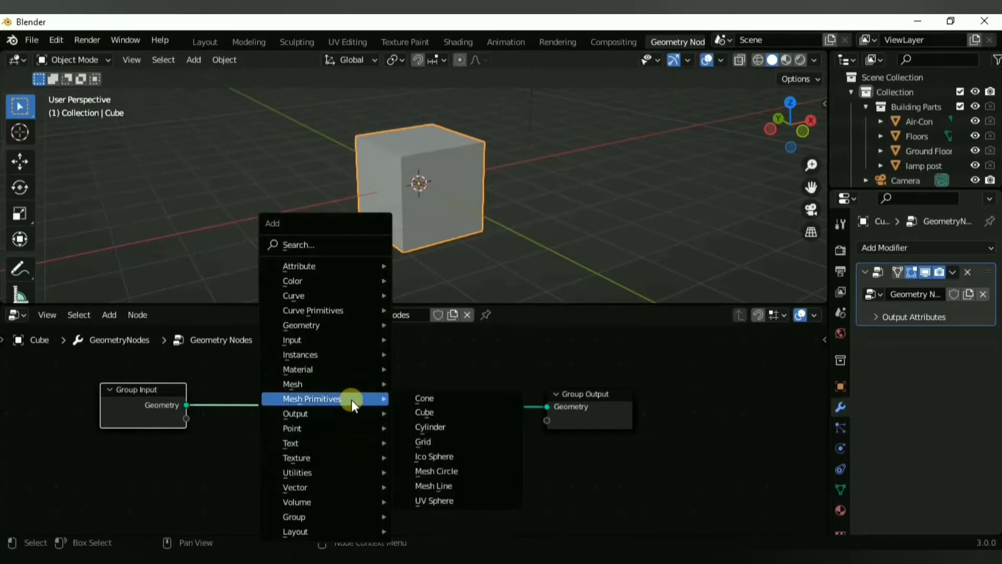
pyautogui.click(446, 446)
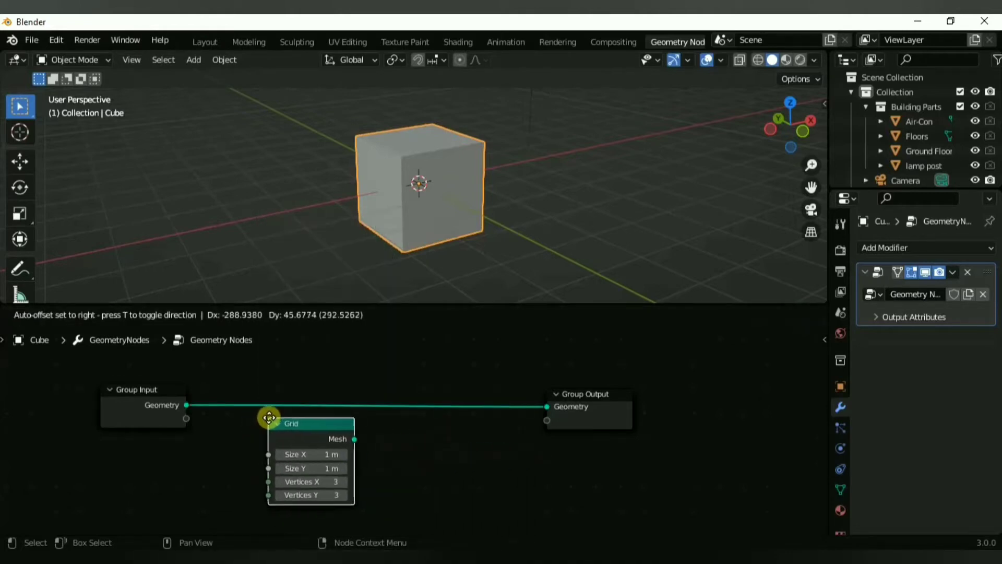
pyautogui.click(299, 372)
pyautogui.keyDown('ctrl'); pyautogui.moveTo(249, 403); pyautogui.dragTo(246, 469, button='right'); pyautogui.keyUp('ctrl')
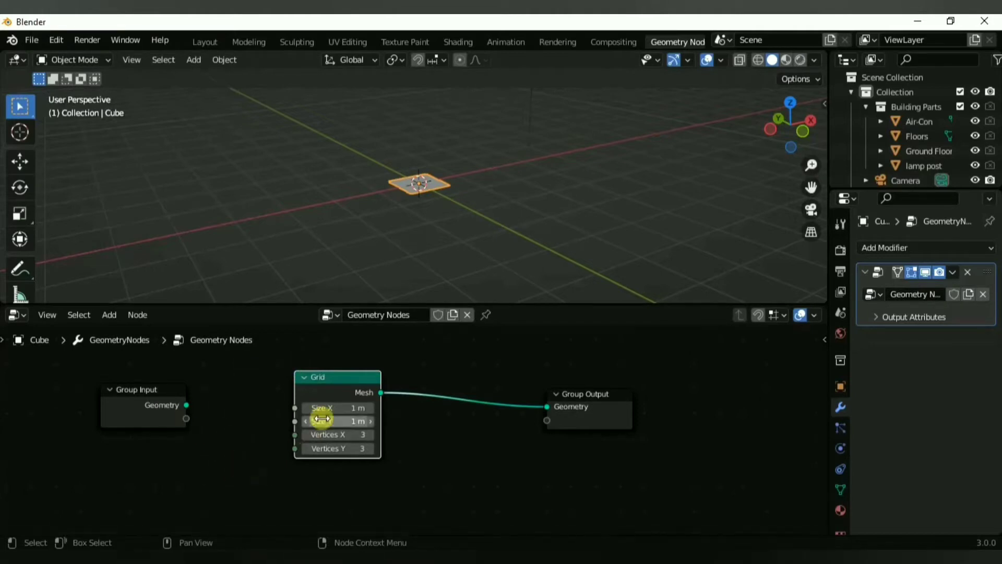
pyautogui.moveTo(362, 386); pyautogui.dragTo(462, 370)
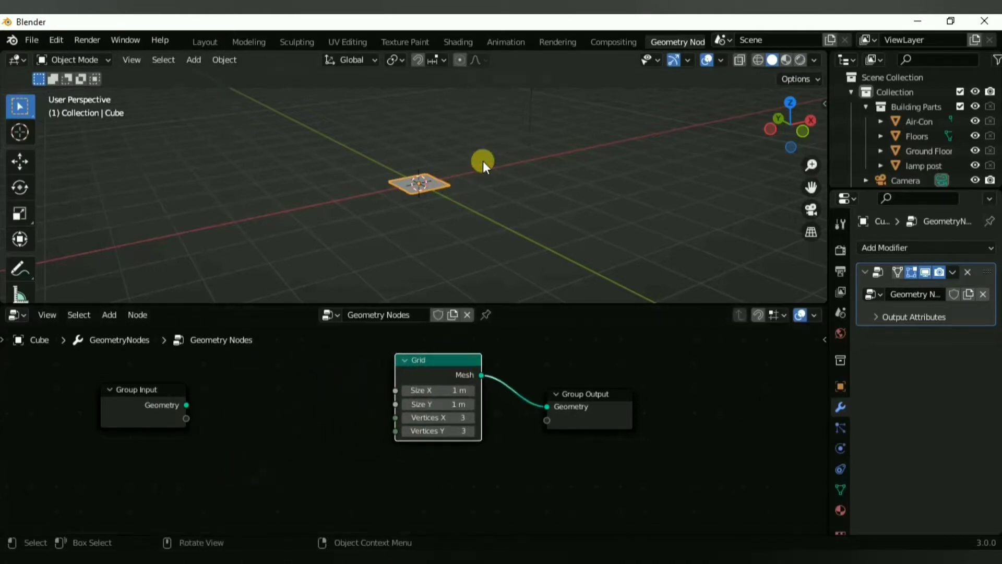
# Step: Show the grid from the top view in wireframe shading
pyautogui.press('KP_7')
pyautogui.scroll(5, 494, 177)
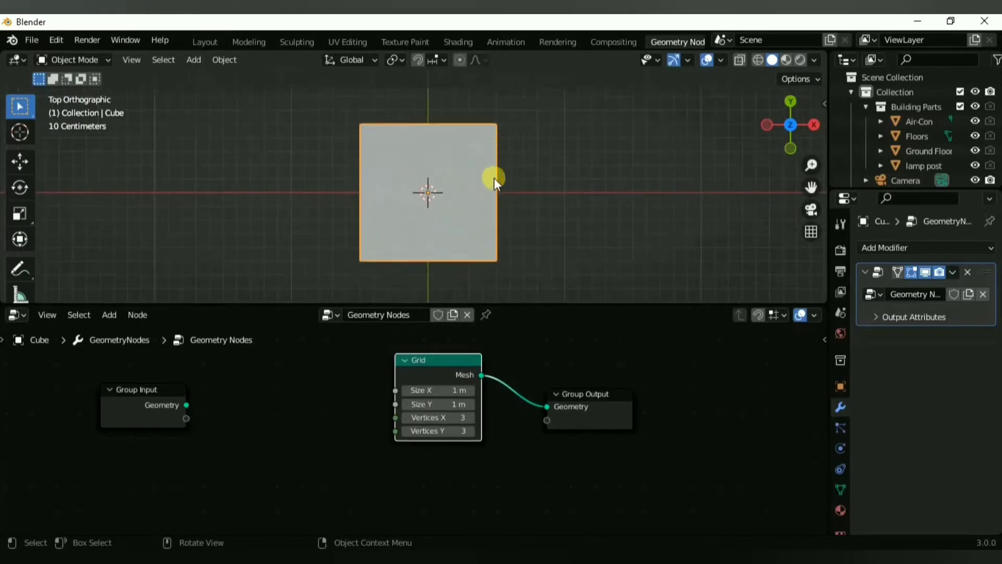
pyautogui.moveTo(450, 390); pyautogui.dragTo(420, 396)
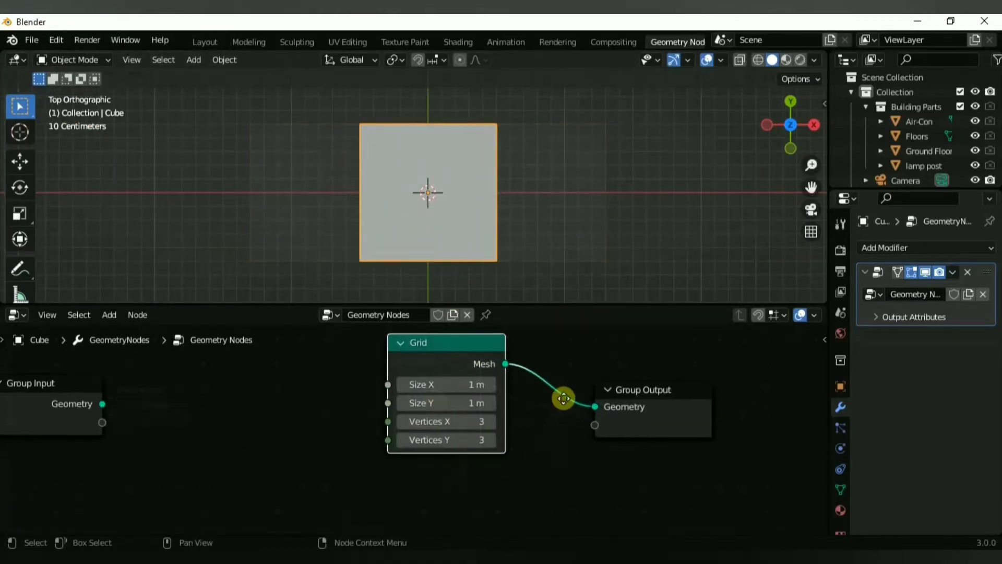
pyautogui.moveTo(562, 398); pyautogui.dragTo(563, 429, button='middle')
pyautogui.press('z')
pyautogui.click(378, 195)
pyautogui.scroll(3, 421, 200)
pyautogui.scroll(-1, 488, 193)
# Step: Try out different vertex counts and sizes on the Grid node, returning the size to 1 m
pyautogui.moveTo(450, 451); pyautogui.dragTo(475, 450)
pyautogui.moveTo(448, 472)
pyautogui.mouseDown()
pyautogui.moveTo(459, 474)
pyautogui.moveTo(447, 474)
pyautogui.mouseUp()
pyautogui.moveTo(447, 416); pyautogui.dragTo(475, 416)
pyautogui.moveTo(428, 472)
pyautogui.mouseDown()
pyautogui.moveTo(459, 472)
pyautogui.moveTo(452, 459)
pyautogui.moveTo(417, 472)
pyautogui.mouseUp()
pyautogui.moveTo(459, 416); pyautogui.dragTo(460, 434)
pyautogui.write('1')
pyautogui.press('Return')
# Step: Add a Math node set to Ceil and spread it and Group Input farther away from the Grid node
pyautogui.scroll(-5, 415, 416)
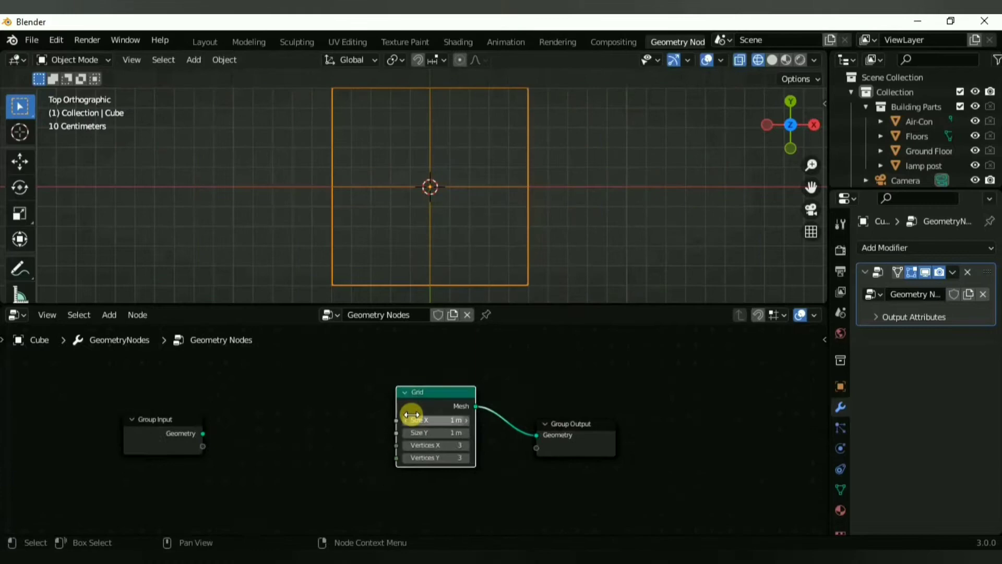
pyautogui.moveTo(281, 454); pyautogui.dragTo(457, 443, button='middle')
pyautogui.hotkey('shift', 'a')
pyautogui.click(470, 235)
pyautogui.write('ma')
pyautogui.click(542, 262)
pyautogui.click(518, 414)
pyautogui.click(513, 424)
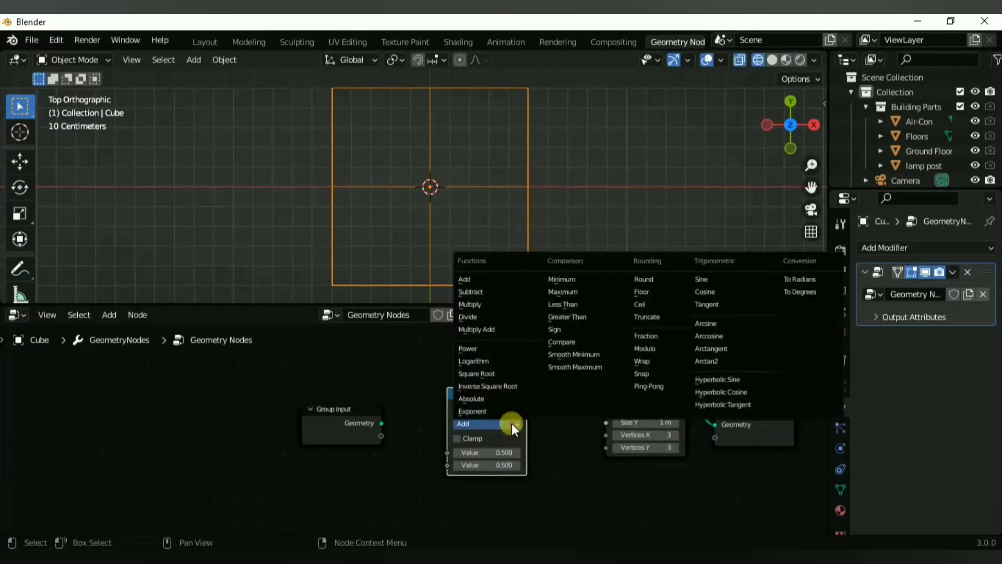
pyautogui.click(650, 303)
pyautogui.moveTo(489, 411); pyautogui.dragTo(477, 410)
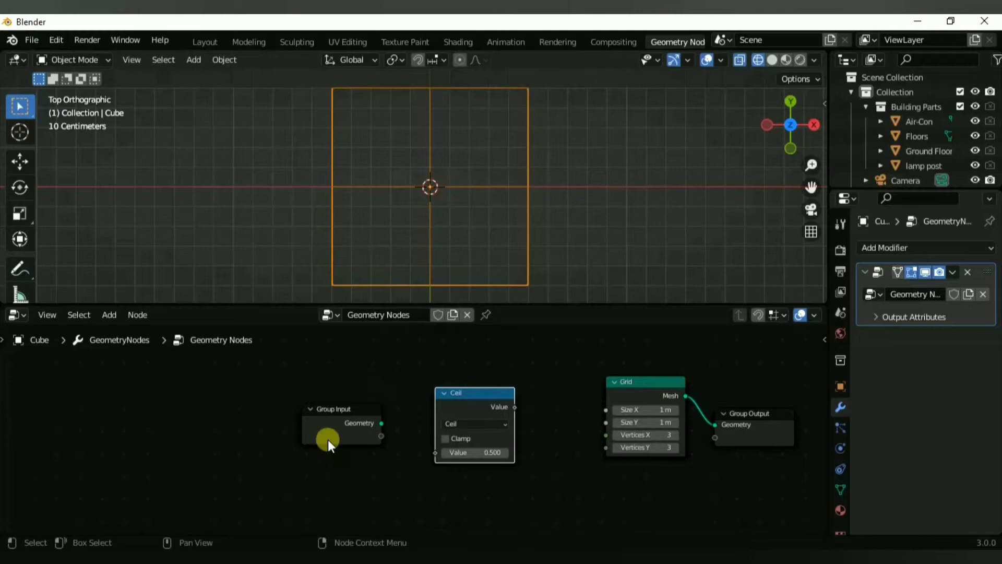
pyautogui.moveTo(367, 417); pyautogui.dragTo(149, 403)
pyautogui.moveTo(464, 399); pyautogui.dragTo(292, 380)
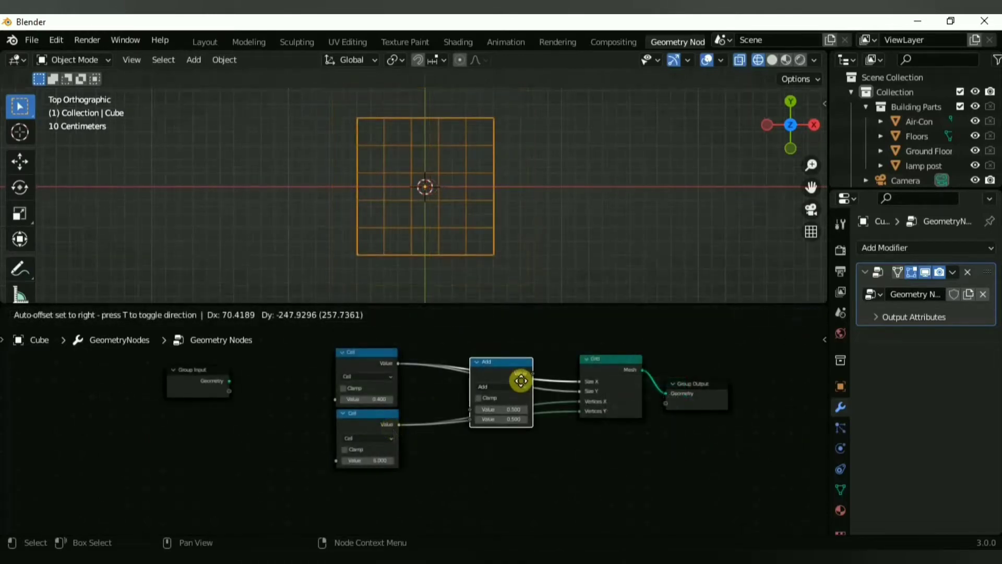
# Step: Insert an Add math node between the first Ceil node and the Grid's Size X, with its second value at 1.5
pyautogui.moveTo(521, 381); pyautogui.dragTo(490, 384)
pyautogui.scroll(-2, 520, 463)
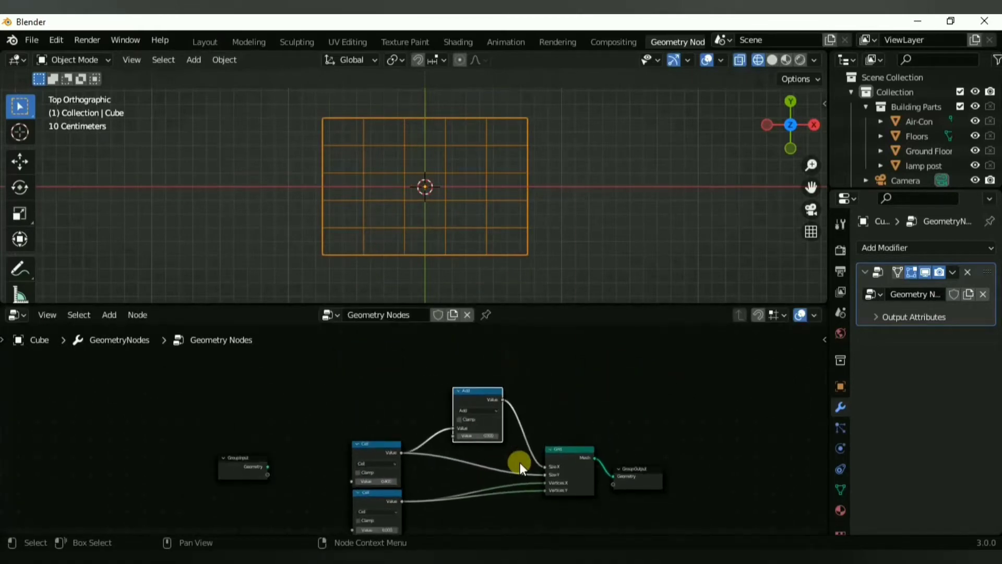
pyautogui.scroll(2, 519, 463)
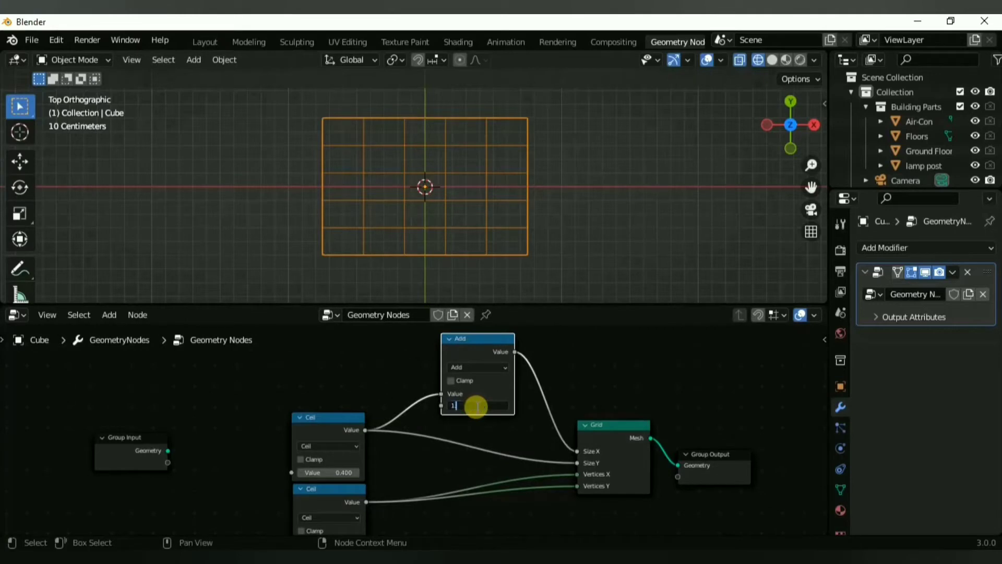
pyautogui.press('Return')
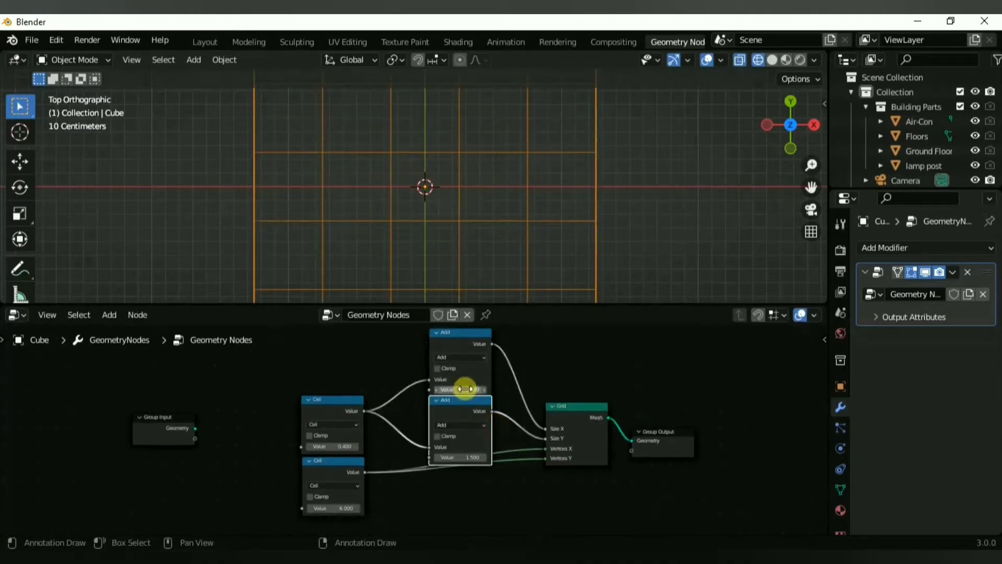
# Step: Route the first Ceil node through an Add node into Vertices X and the second Ceil through another Add into Vertices Y
pyautogui.scroll(-1, 510, 403)
pyautogui.moveTo(368, 402); pyautogui.dragTo(427, 448)
pyautogui.moveTo(373, 465); pyautogui.dragTo(432, 499)
pyautogui.moveTo(469, 423); pyautogui.dragTo(505, 402)
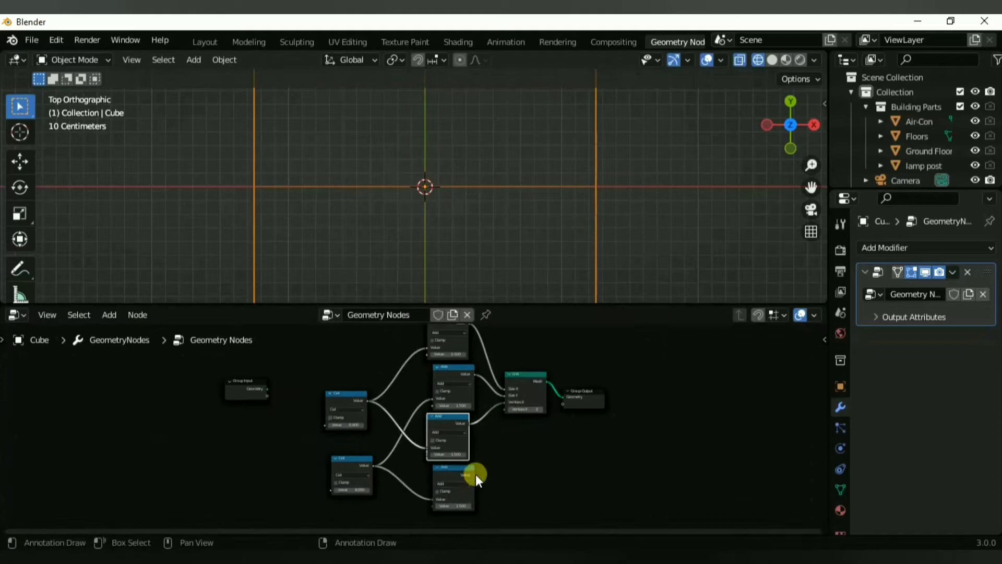
pyautogui.moveTo(474, 474); pyautogui.dragTo(505, 409)
pyautogui.moveTo(445, 422); pyautogui.dragTo(452, 417)
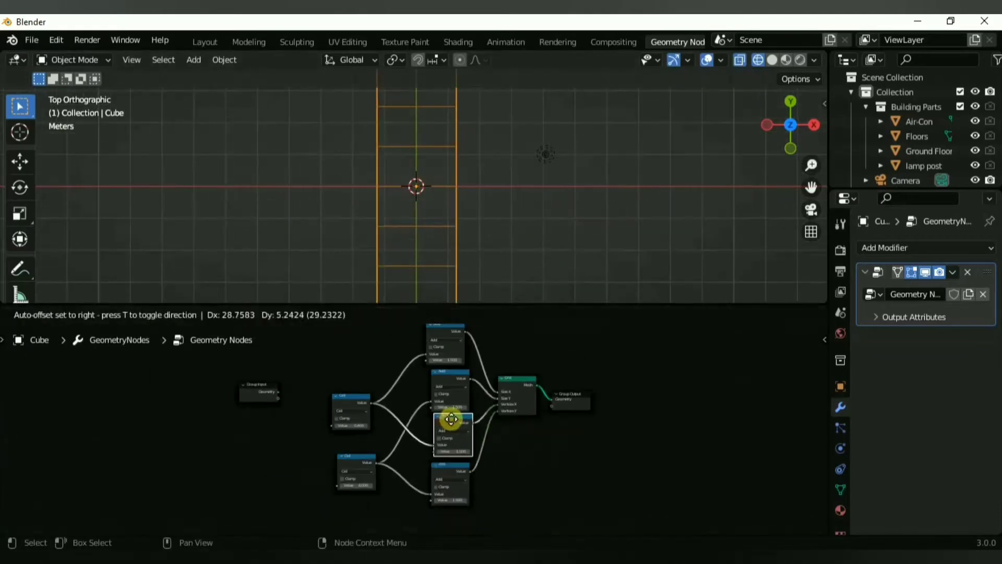
# Step: Set the second Ceil node's value to 3.9
pyautogui.scroll(4, 428, 386)
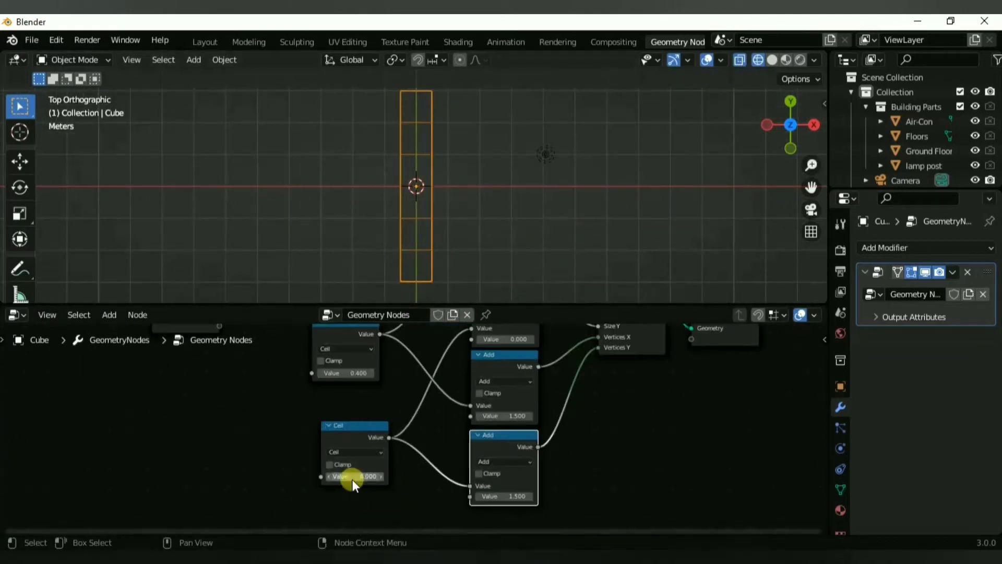
pyautogui.moveTo(352, 476); pyautogui.dragTo(331, 477)
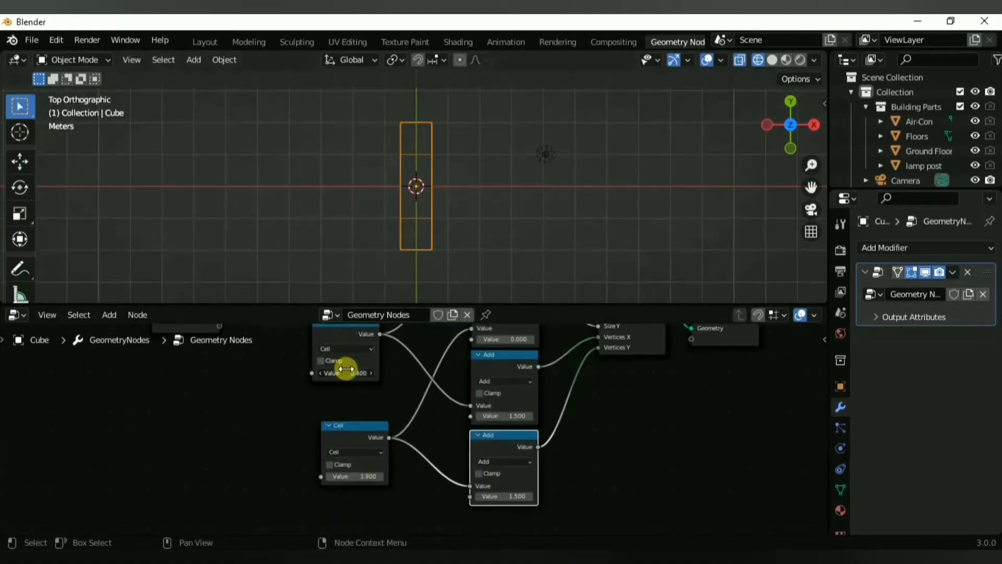
# Step: Set the first Ceil node's value to 8.8
pyautogui.moveTo(345, 372); pyautogui.dragTo(450, 372)
pyautogui.moveTo(346, 374); pyautogui.dragTo(580, 359)
# Step: Set the second value of each of the four Add nodes feeding the Grid to 1.5
pyautogui.moveTo(584, 399); pyautogui.dragTo(559, 476, button='middle')
pyautogui.scroll(3, 559, 476)
pyautogui.click(490, 509)
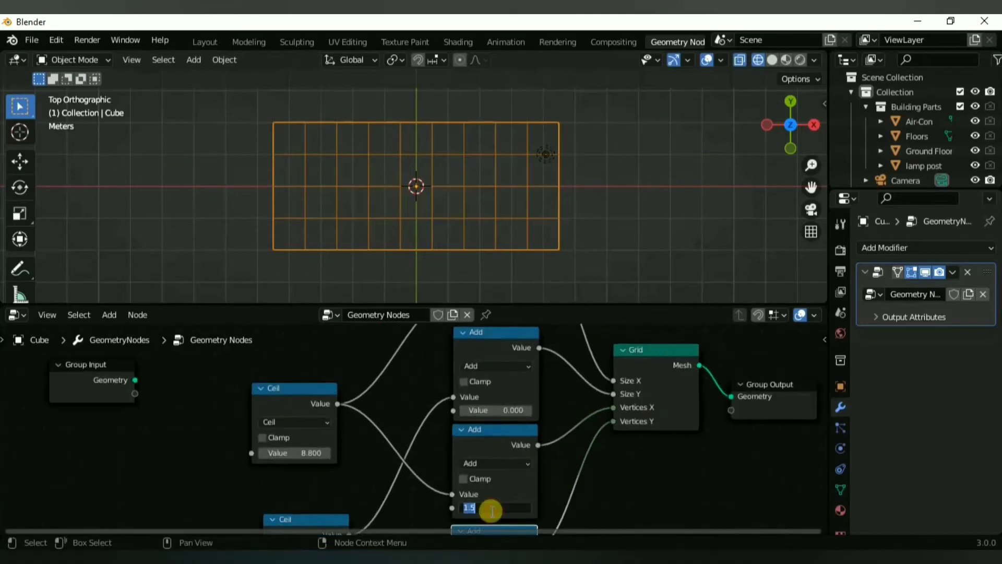
pyautogui.write('1')
pyautogui.press('Return')
pyautogui.moveTo(490, 509)
pyautogui.mouseDown()
pyautogui.moveTo(526, 510)
pyautogui.moveTo(487, 510)
pyautogui.mouseUp()
pyautogui.moveTo(487, 510)
pyautogui.mouseDown(button='middle')
pyautogui.moveTo(483, 433)
pyautogui.moveTo(489, 498)
pyautogui.mouseUp(button='middle')
pyautogui.click(481, 423)
pyautogui.write('1.5')
pyautogui.press('Return')
pyautogui.click(515, 416)
pyautogui.write('1.5')
pyautogui.press('Return')
pyautogui.moveTo(518, 415); pyautogui.dragTo(504, 454, button='middle')
pyautogui.click(470, 371)
pyautogui.write('1.5')
pyautogui.press('Return')
pyautogui.scroll(-12, 465, 409)
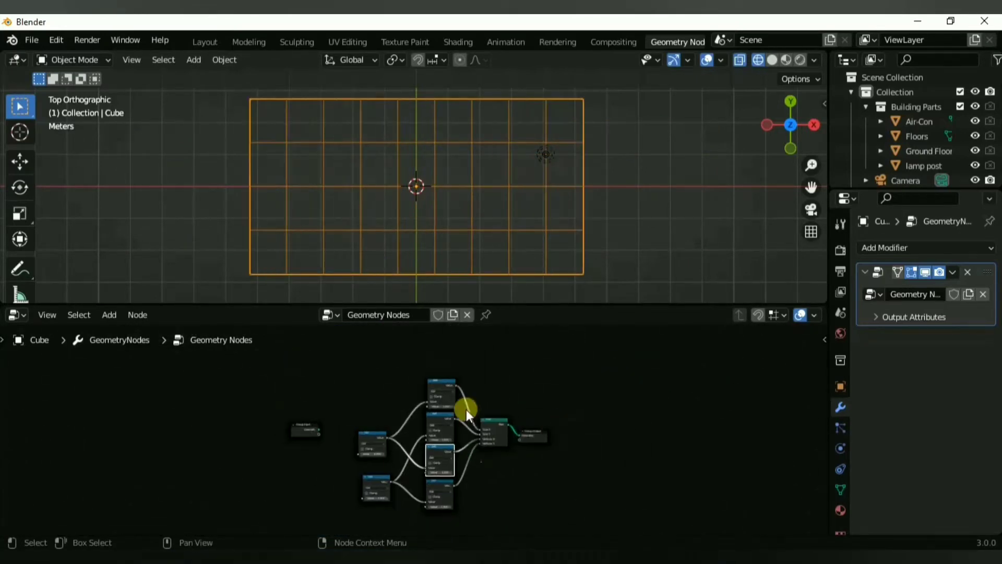
# Step: Tidy the two Ceil nodes beside the Add nodes and move Group Output far away from the Grid node
pyautogui.moveTo(465, 409); pyautogui.dragTo(461, 375, button='middle')
pyautogui.moveTo(369, 448); pyautogui.dragTo(365, 445)
pyautogui.moveTo(527, 404); pyautogui.dragTo(690, 395)
pyautogui.moveTo(364, 420); pyautogui.dragTo(363, 402)
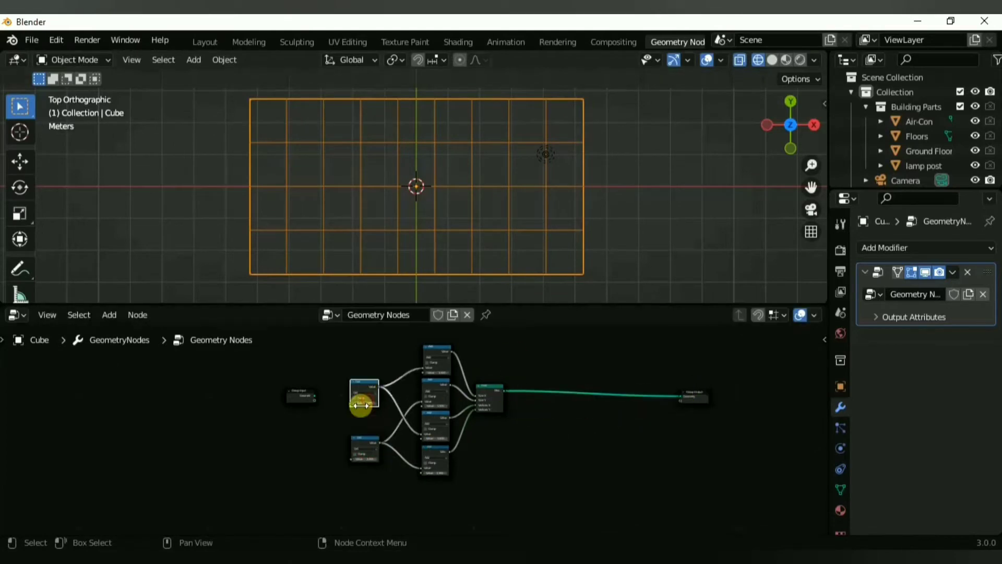
pyautogui.moveTo(367, 445); pyautogui.dragTo(368, 425)
pyautogui.moveTo(703, 403); pyautogui.dragTo(787, 402)
pyautogui.moveTo(631, 418); pyautogui.dragTo(568, 424, button='middle')
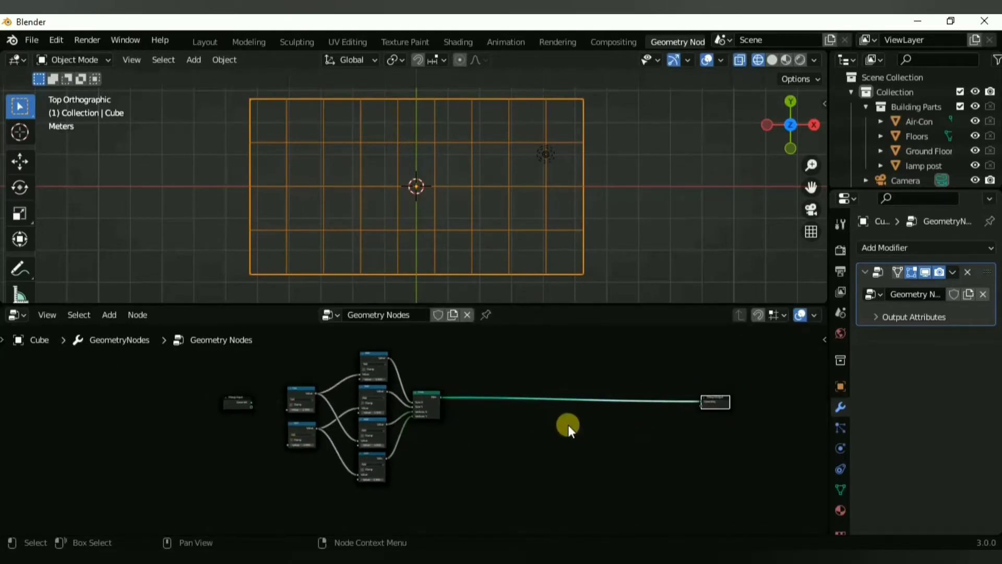
# Step: Insert a Transform node between Grid and Group Output and place it above the connecting line
pyautogui.hotkey('shift', 'a')
pyautogui.moveTo(551, 334)
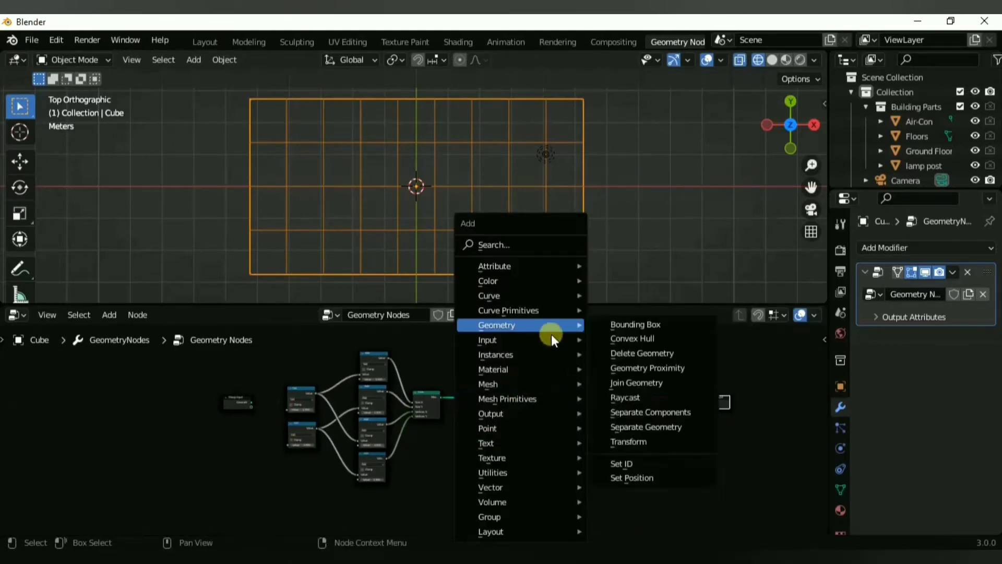
pyautogui.click(672, 442)
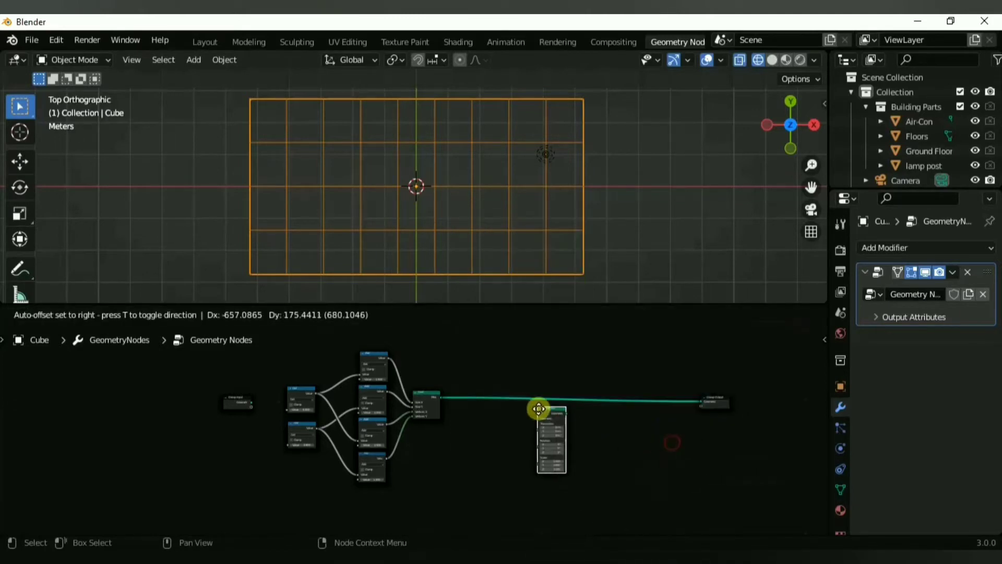
pyautogui.click(535, 392)
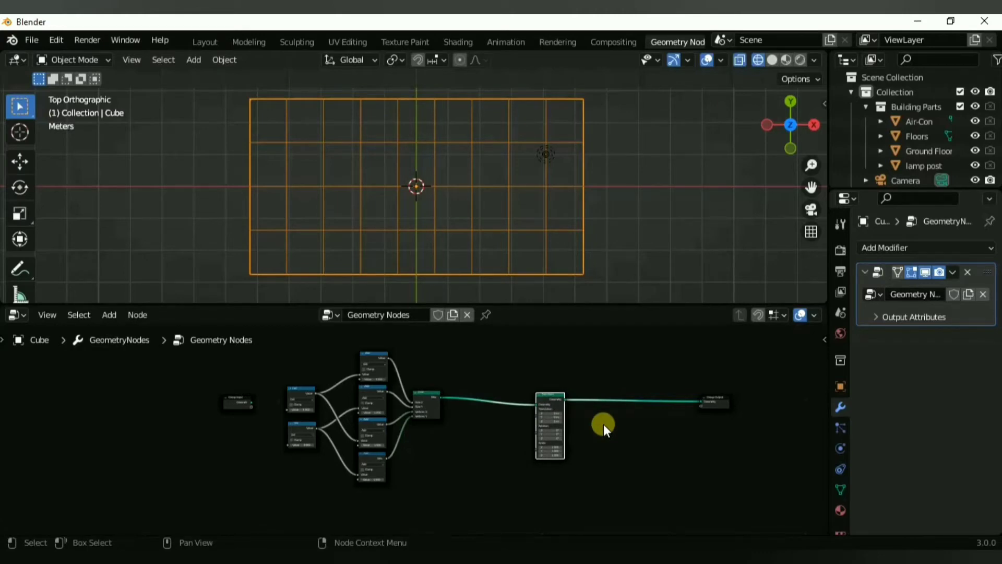
pyautogui.press('g')
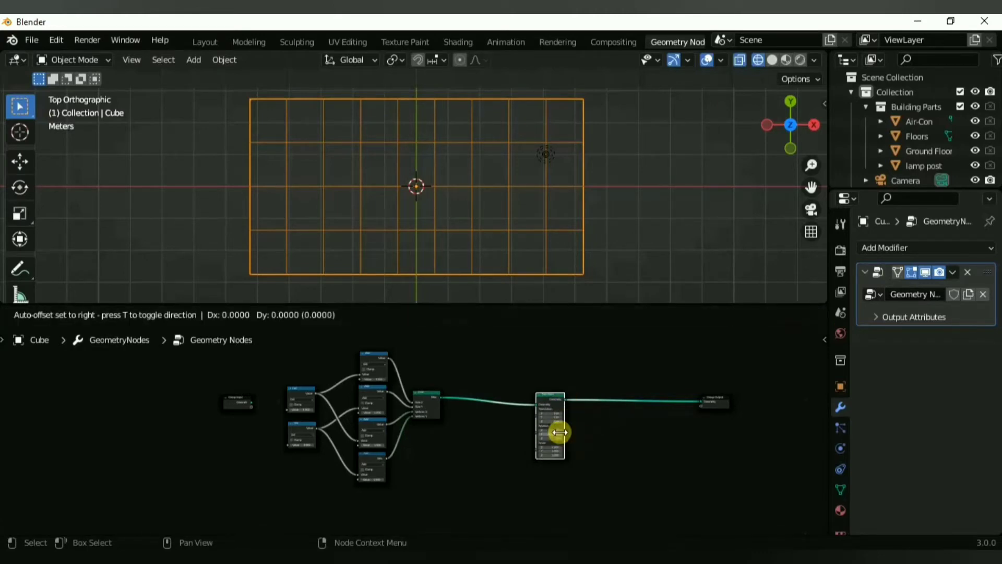
pyautogui.click(561, 374)
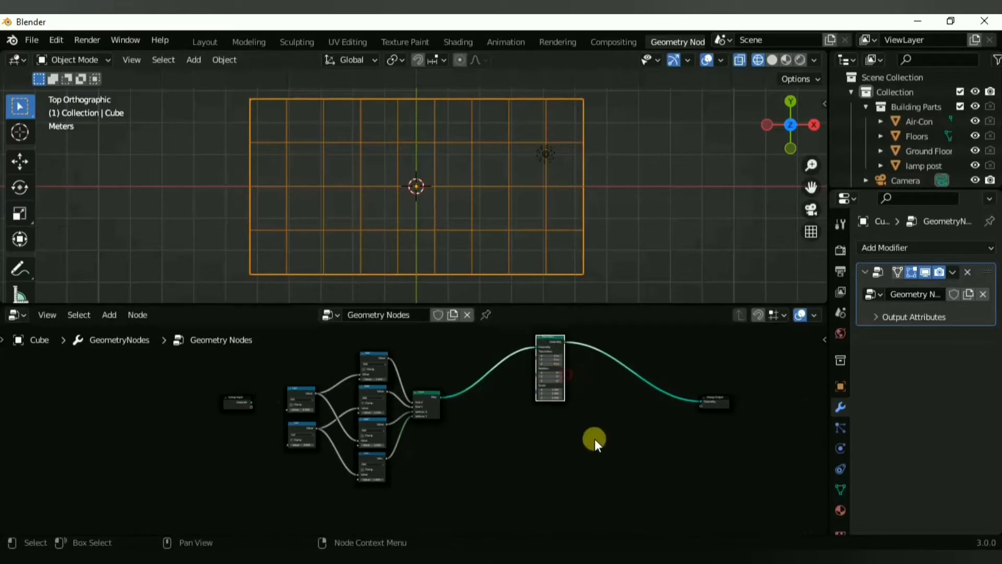
pyautogui.moveTo(447, 224); pyautogui.dragTo(527, 261, button='middle')
pyautogui.scroll(4, 605, 354)
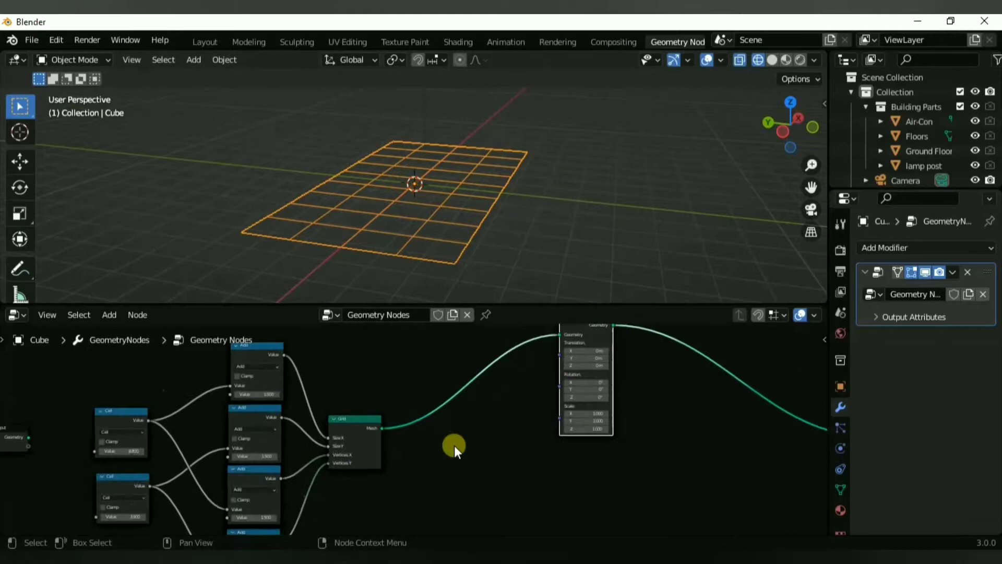
pyautogui.moveTo(569, 395); pyautogui.dragTo(418, 496, button='middle')
pyautogui.moveTo(470, 480); pyautogui.dragTo(492, 488)
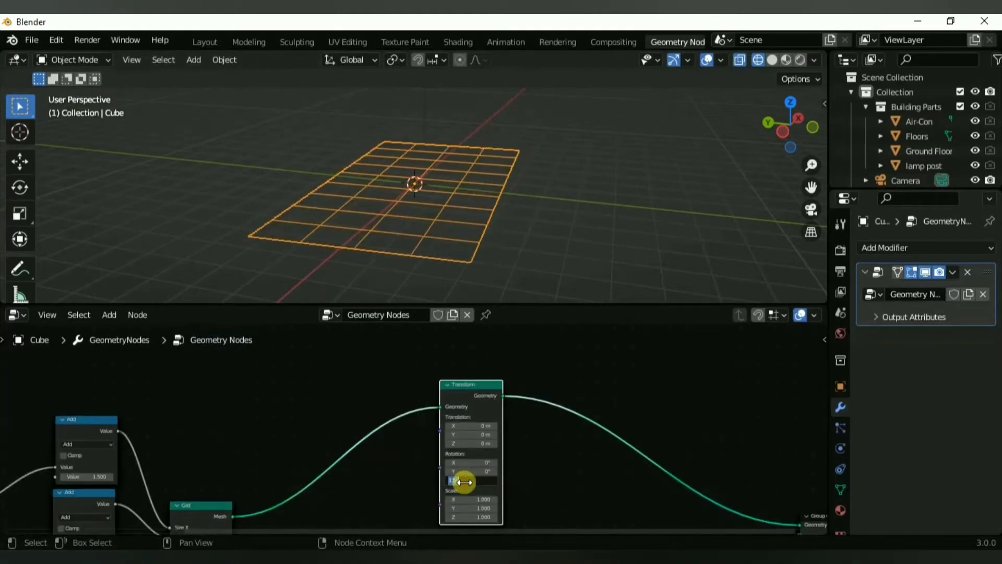
pyautogui.write('0')
pyautogui.press('Return')
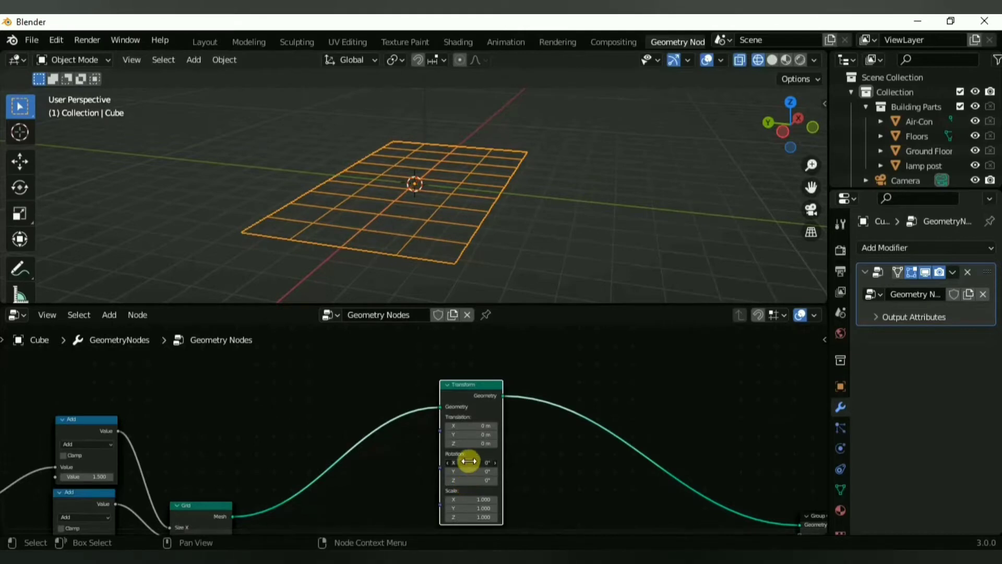
# Step: Set the Transform node's X rotation to 90° to stand the grid upright
pyautogui.moveTo(469, 463)
pyautogui.mouseDown()
pyautogui.moveTo(532, 475)
pyautogui.moveTo(877, 52)
pyautogui.moveTo(128, 111)
pyautogui.moveTo(469, 461)
pyautogui.mouseUp()
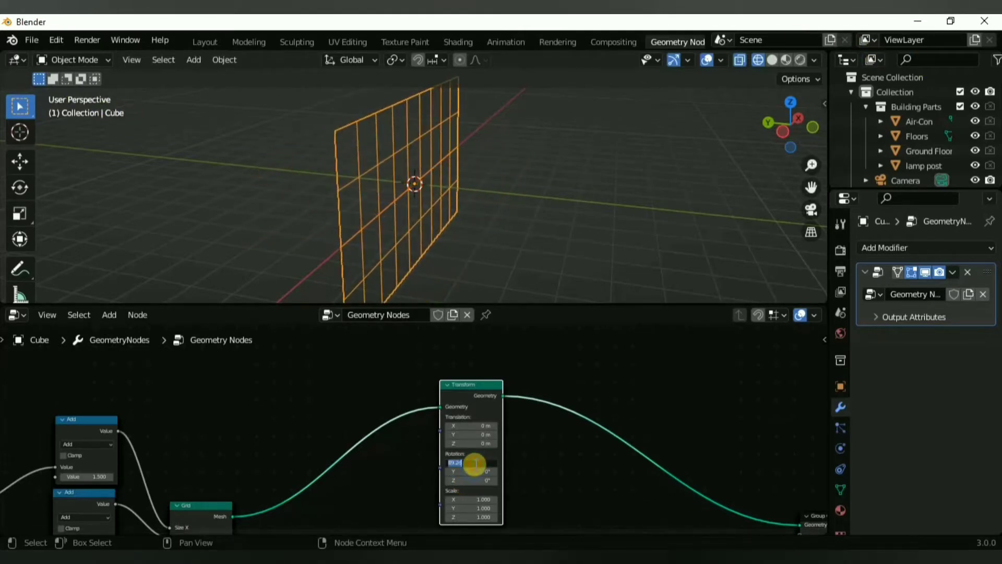
pyautogui.write('0')
pyautogui.press('Return')
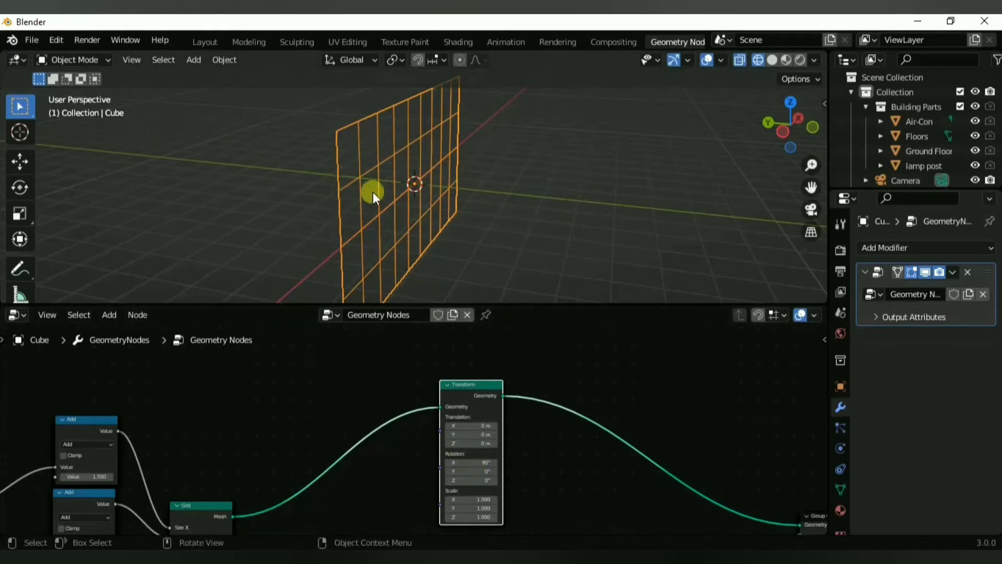
pyautogui.moveTo(329, 220); pyautogui.dragTo(272, 194, button='middle')
pyautogui.moveTo(392, 201); pyautogui.dragTo(377, 236, button='middle')
# Step: Move the Transform node slightly higher and set its Y translation to -3 m
pyautogui.scroll(-5, 421, 353)
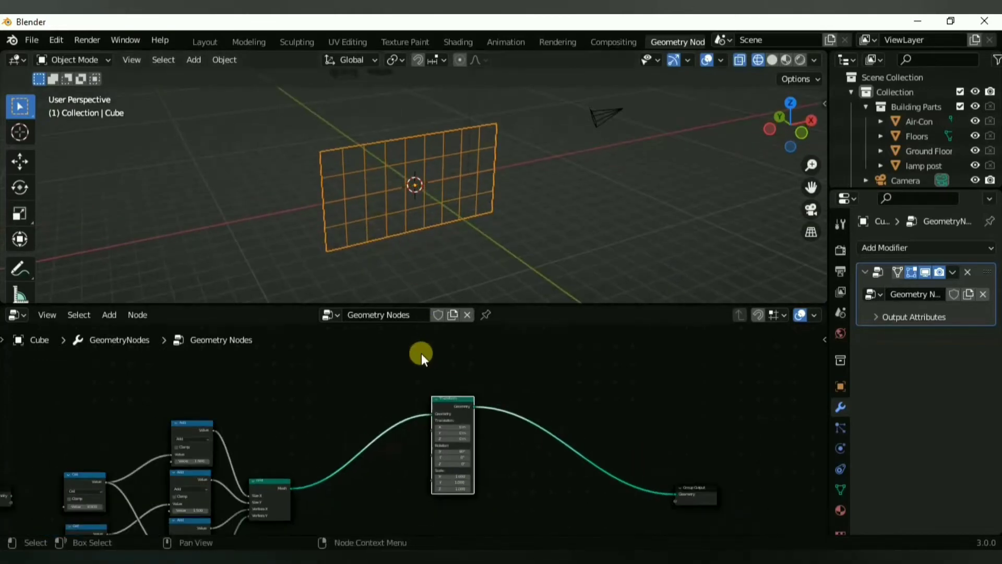
pyautogui.moveTo(382, 439); pyautogui.dragTo(412, 381, button='middle')
pyautogui.scroll(4, 427, 427)
pyautogui.scroll(-1, 427, 427)
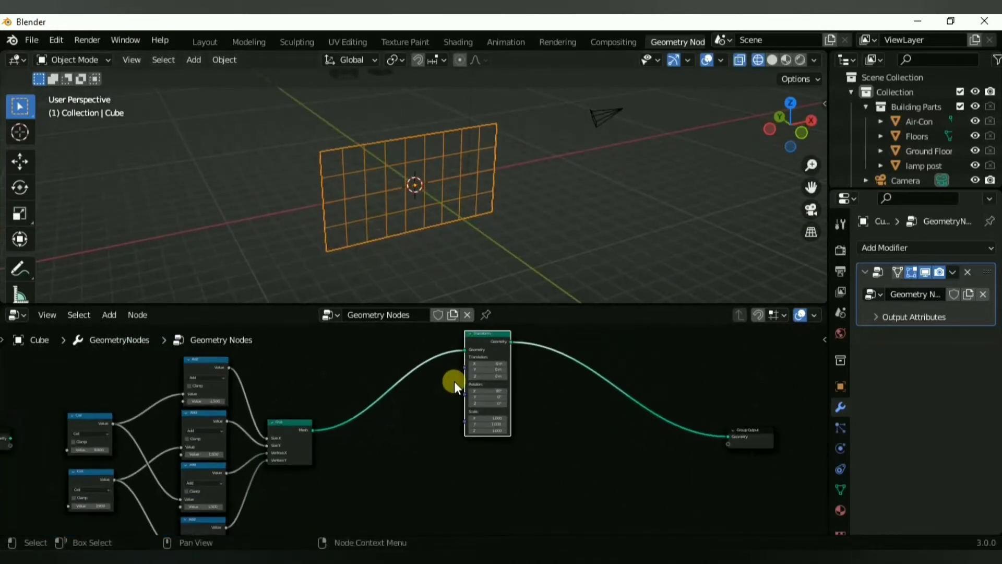
pyautogui.moveTo(494, 347); pyautogui.dragTo(500, 334)
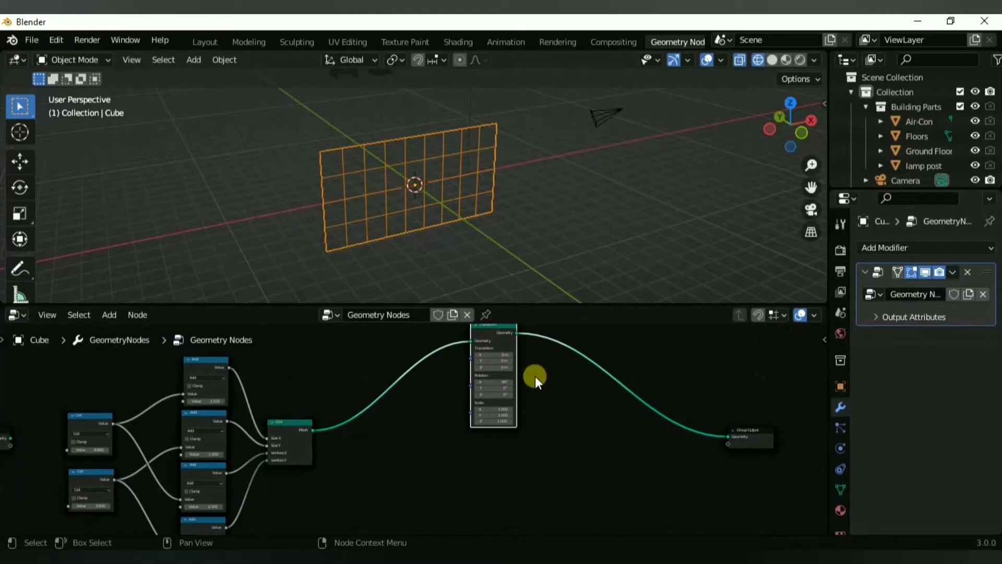
pyautogui.scroll(3, 537, 381)
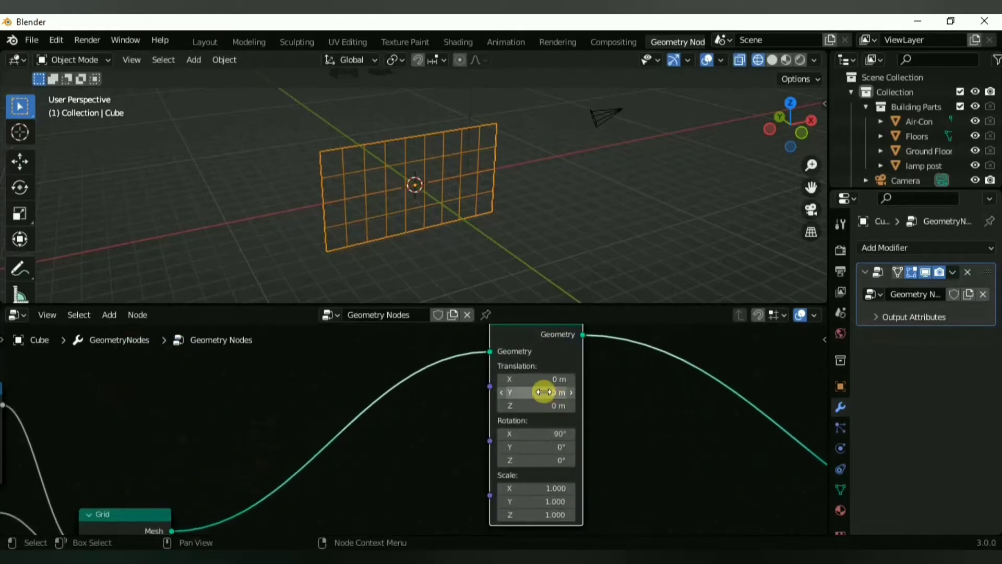
pyautogui.moveTo(543, 391)
pyautogui.mouseDown()
pyautogui.moveTo(575, 396)
pyautogui.moveTo(518, 391)
pyautogui.moveTo(528, 389)
pyautogui.mouseUp()
# Step: Insert a Join Geometry node before Group Output, then duplicate the Transform node and connect it between the Grid mesh and Join Geometry
pyautogui.scroll(-4, 460, 447)
pyautogui.moveTo(460, 447); pyautogui.dragTo(442, 393, button='middle')
pyautogui.hotkey('shift', 'a')
pyautogui.click(619, 405)
pyautogui.hotkey('shift', 'd')
pyautogui.click(456, 449)
pyautogui.moveTo(275, 420); pyautogui.dragTo(421, 481)
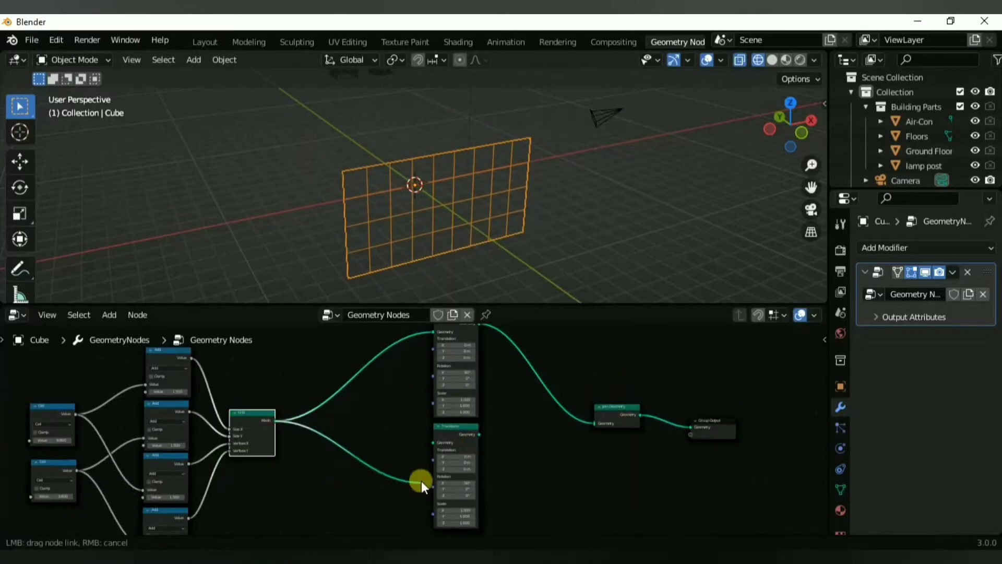
pyautogui.moveTo(421, 481); pyautogui.dragTo(433, 443)
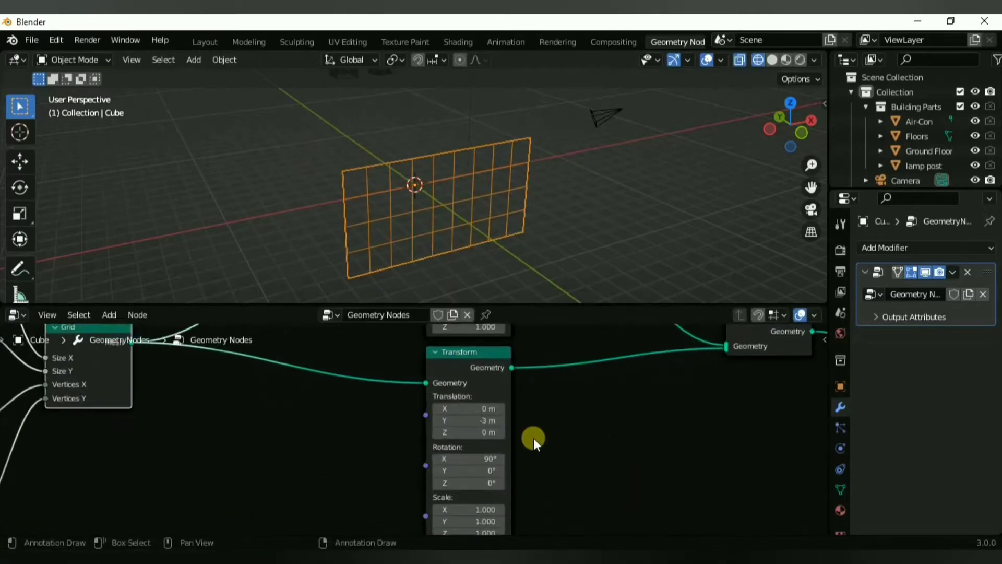
# Step: Set the duplicated Transform node's Y translation to 3 m to create the opposite wall
pyautogui.scroll(1, 533, 438)
pyautogui.click(478, 418)
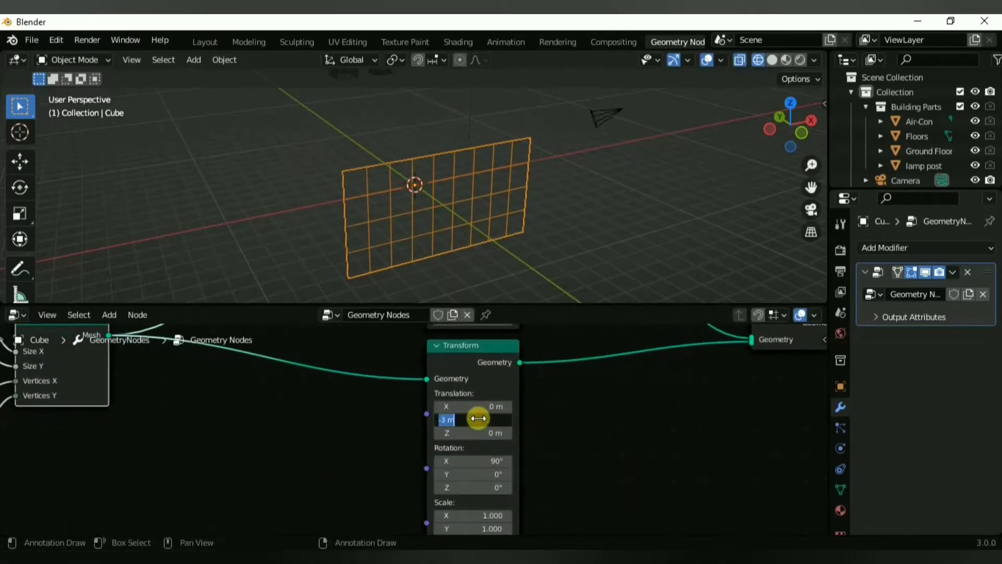
pyautogui.write('3')
pyautogui.press('Return')
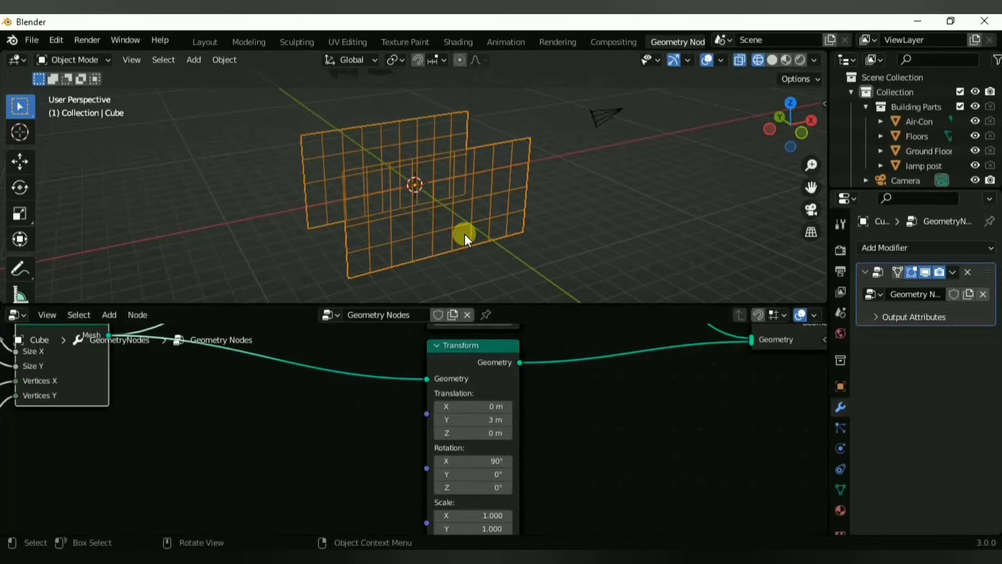
pyautogui.scroll(-3, 351, 193)
pyautogui.moveTo(352, 194); pyautogui.dragTo(418, 208, button='middle')
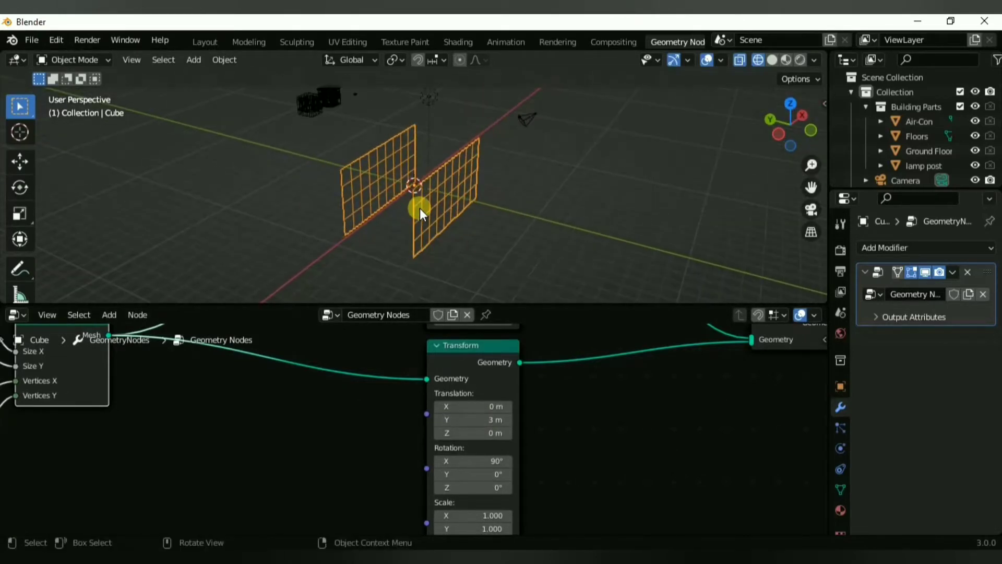
# Step: Duplicate the Ceil, Add, Grid and Transform nodes below the originals and connect both copied Transform nodes to Join Geometry
pyautogui.scroll(-8, 352, 424)
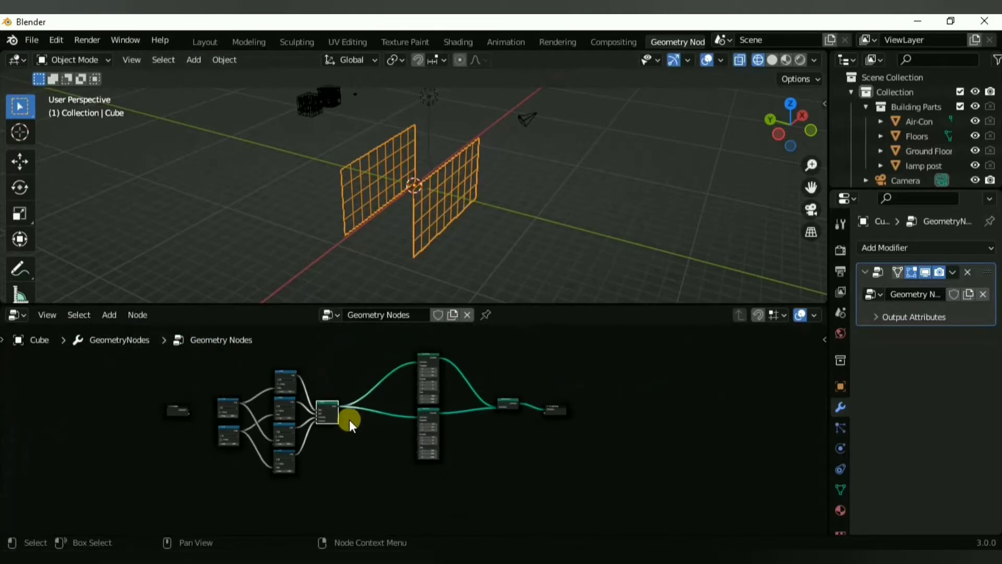
pyautogui.scroll(-1, 349, 419)
pyautogui.moveTo(354, 448); pyautogui.dragTo(373, 419, button='middle')
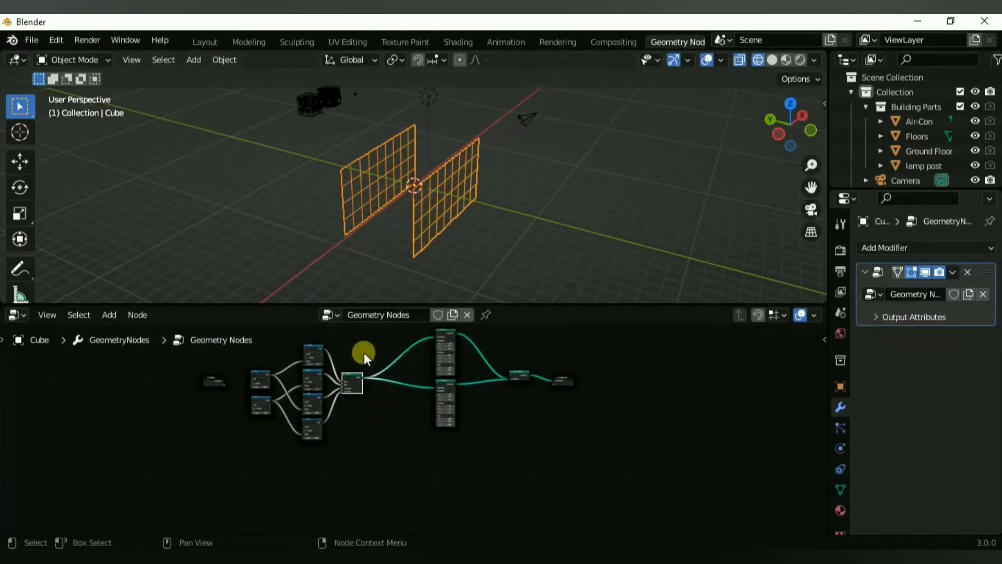
pyautogui.moveTo(405, 282); pyautogui.dragTo(421, 203, button='middle')
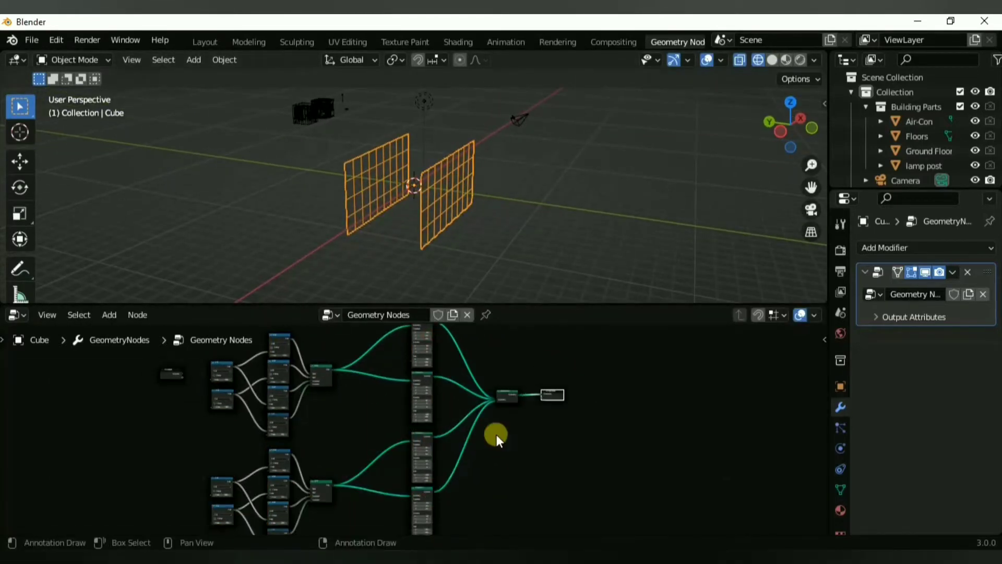
# Step: Adjust the X translation of the Transform nodes for the perpendicular walls to space those two walls apart
pyautogui.scroll(5, 496, 434)
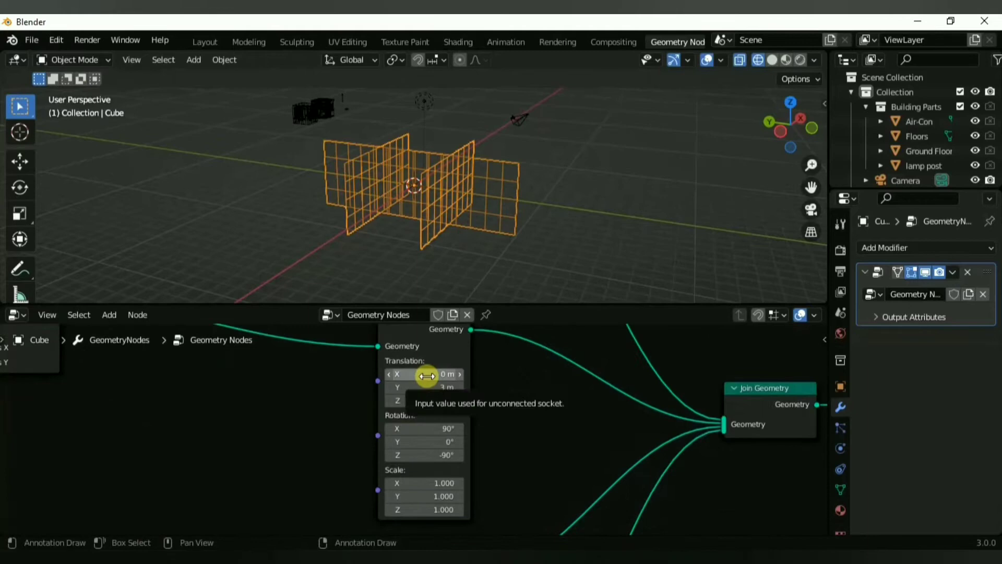
pyautogui.moveTo(425, 375); pyautogui.dragTo(492, 365)
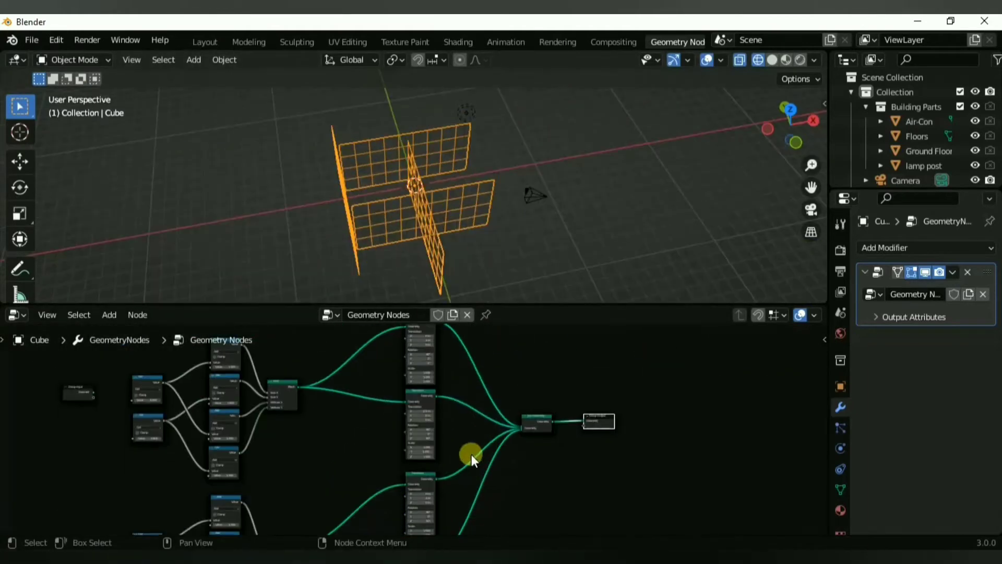
pyautogui.scroll(8, 471, 454)
pyautogui.moveTo(471, 454); pyautogui.dragTo(467, 431, button='middle')
pyautogui.scroll(-7, 467, 430)
pyautogui.hotkey('ctrl', 'z')
pyautogui.scroll(4, 469, 448)
pyautogui.moveTo(474, 480); pyautogui.dragTo(485, 364, button='middle')
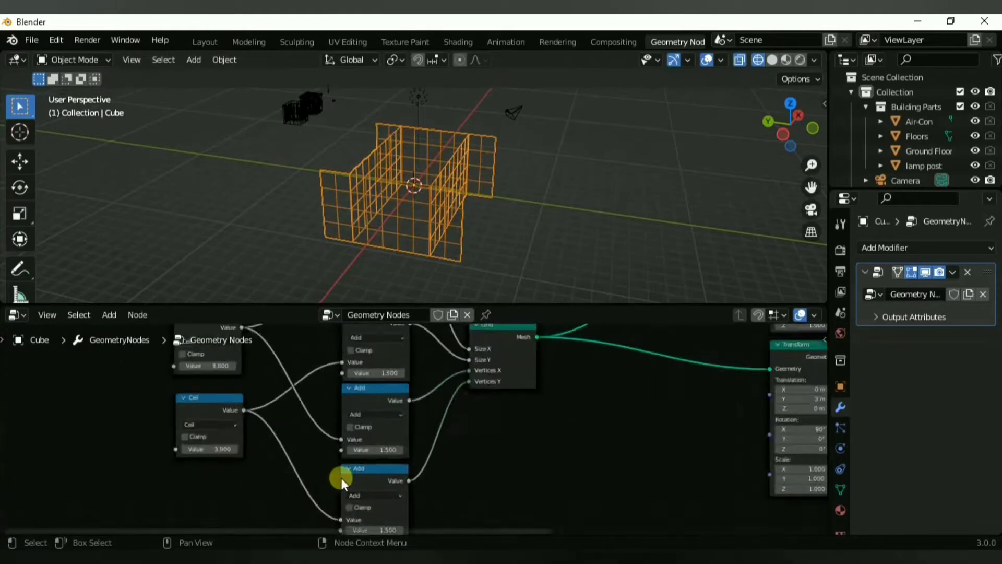
# Step: Move the four Transform nodes, Join Geometry and Group Output farther away from the Grid nodes
pyautogui.scroll(-3, 520, 443)
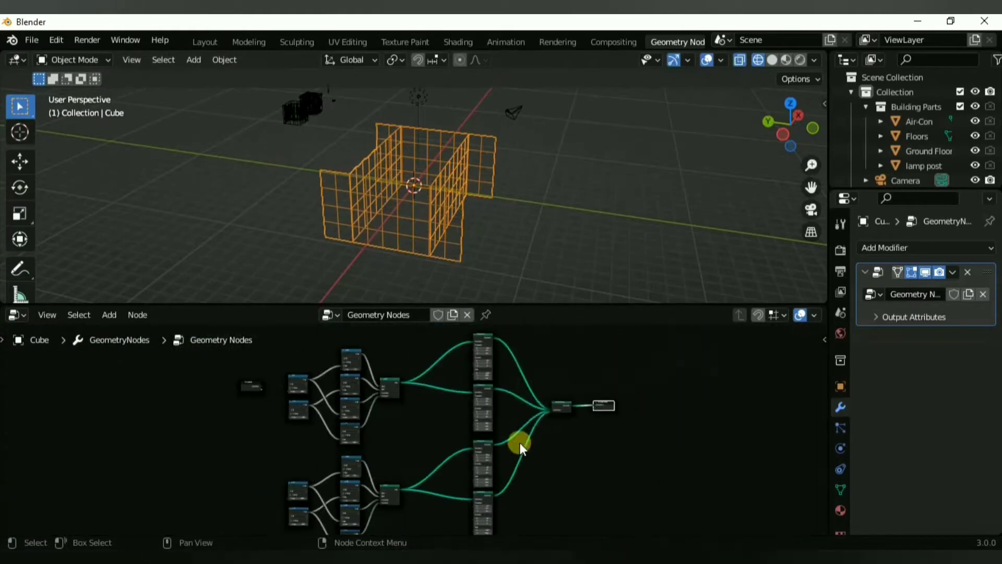
pyautogui.scroll(1, 583, 417)
pyautogui.moveTo(636, 407); pyautogui.dragTo(636, 415)
pyautogui.moveTo(402, 467); pyautogui.dragTo(437, 465, button='middle')
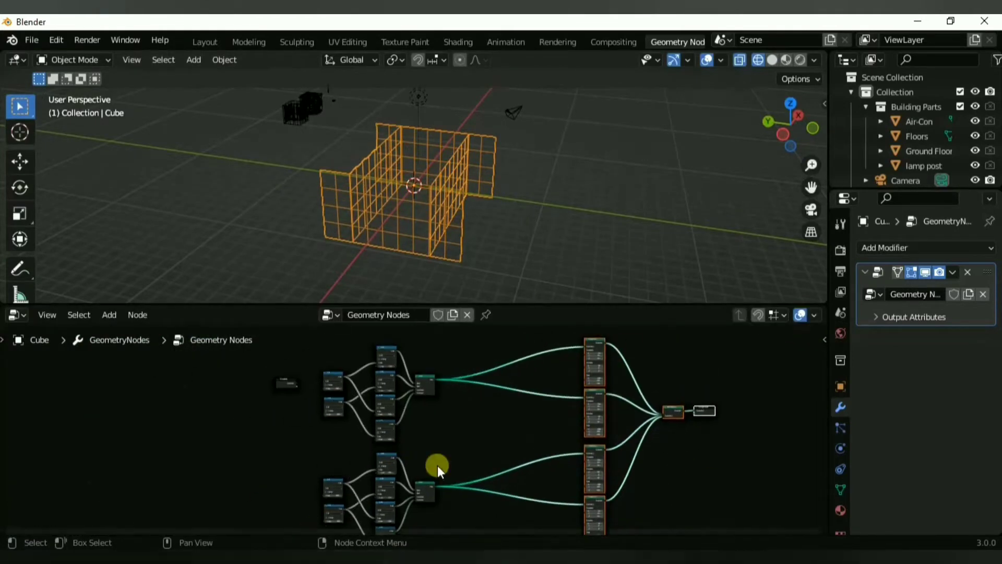
# Step: Duplicate an Add node beside the upper Grid, set it to Divide, and feed it from the Add node driving Vertices Y
pyautogui.scroll(15, 346, 392)
pyautogui.scroll(-9, 313, 498)
pyautogui.click(281, 455)
pyautogui.hotkey('shift', 'd')
pyautogui.click(396, 463)
pyautogui.click(415, 458)
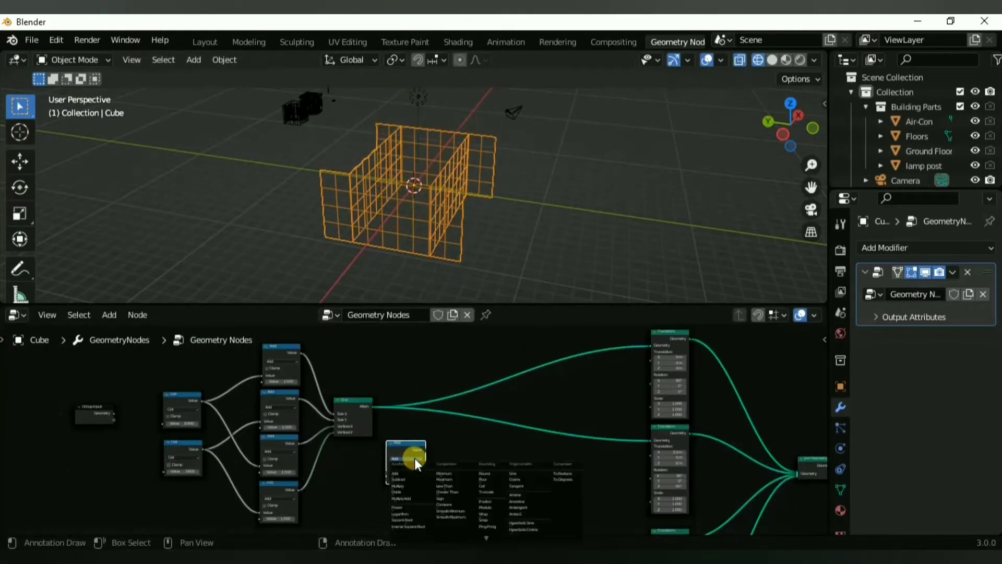
pyautogui.click(398, 492)
pyautogui.scroll(2, 428, 465)
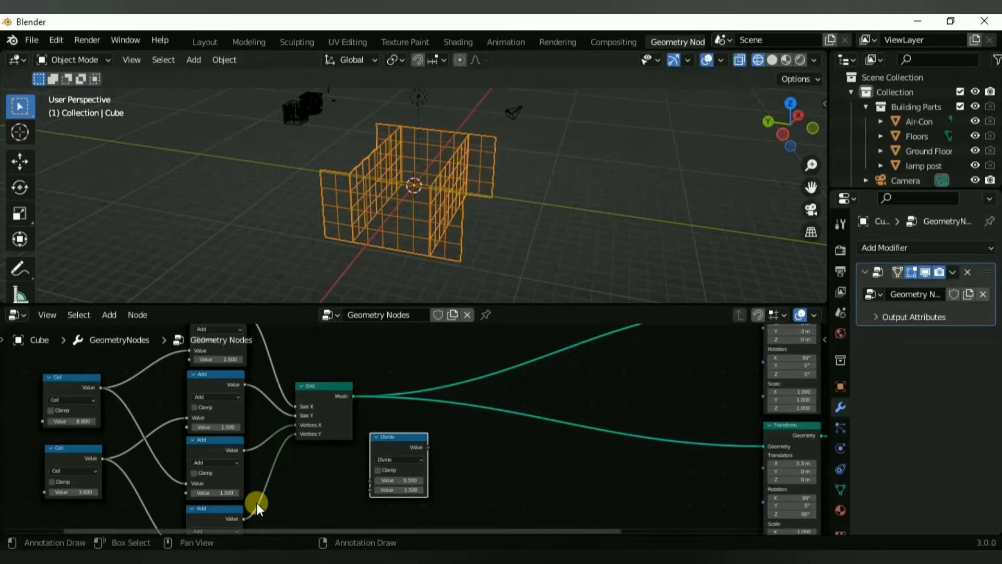
pyautogui.moveTo(243, 518); pyautogui.dragTo(370, 481)
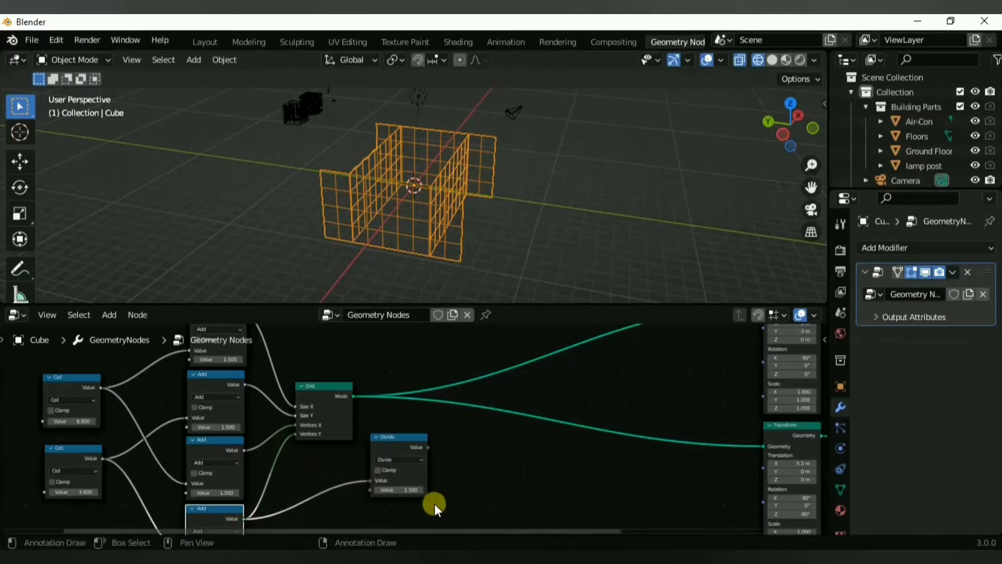
# Step: Duplicate the Divide node, set the copy to Add, and connect the Divide output to its first value
pyautogui.scroll(-4, 443, 497)
pyautogui.moveTo(529, 450); pyautogui.dragTo(464, 444, button='middle')
pyautogui.click(336, 440)
pyautogui.hotkey('shift', 'd')
pyautogui.click(401, 438)
pyautogui.click(411, 450)
pyautogui.click(392, 466)
pyautogui.scroll(3, 446, 480)
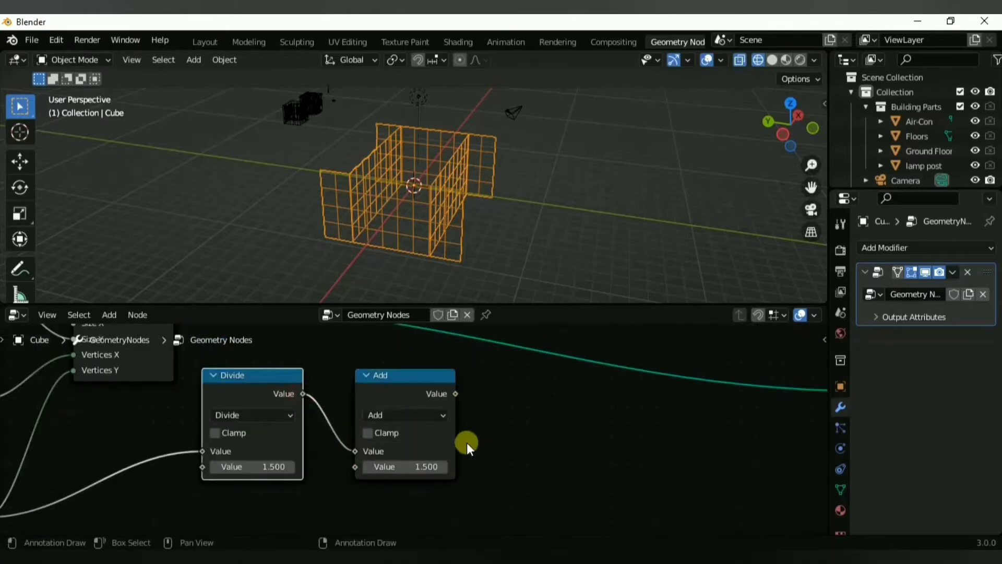
# Step: Add a Combine XYZ node and place it beside the uppermost Transform node
pyautogui.scroll(-4, 466, 442)
pyautogui.hotkey('shift', 'a')
pyautogui.click(370, 247)
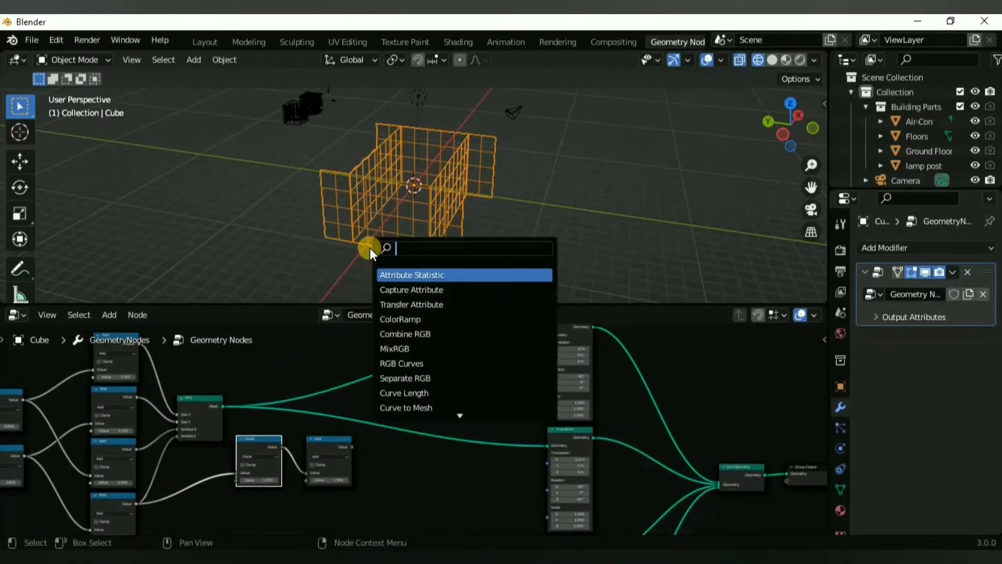
pyautogui.write('xyz')
pyautogui.click(420, 275)
pyautogui.click(497, 392)
pyautogui.moveTo(492, 376); pyautogui.dragTo(547, 352)
pyautogui.scroll(5, 469, 399)
pyautogui.keyDown('ctrl'); pyautogui.moveTo(465, 398); pyautogui.dragTo(478, 446, button='right'); pyautogui.keyUp('ctrl')
# Step: Set the Combine XYZ node's Y to -3 and connect its Vector to the uppermost Transform's Translation
pyautogui.click(412, 472)
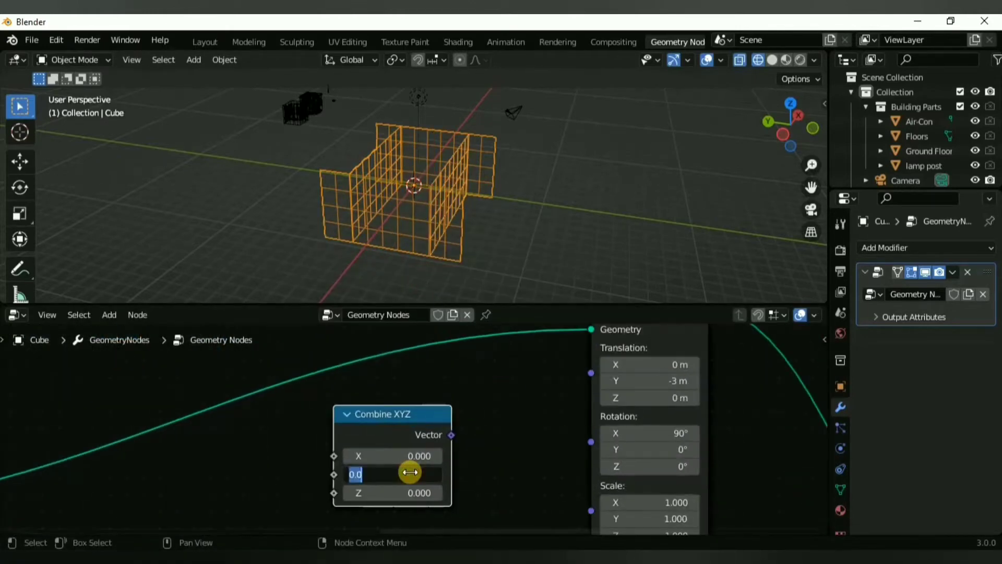
pyautogui.write('-3')
pyautogui.press('Return')
pyautogui.moveTo(452, 433); pyautogui.dragTo(591, 370)
# Step: Try a value of 3 on the Add node driving the upper Grid's Size X, and restore it to 1.5
pyautogui.moveTo(350, 494); pyautogui.dragTo(390, 436, button='middle')
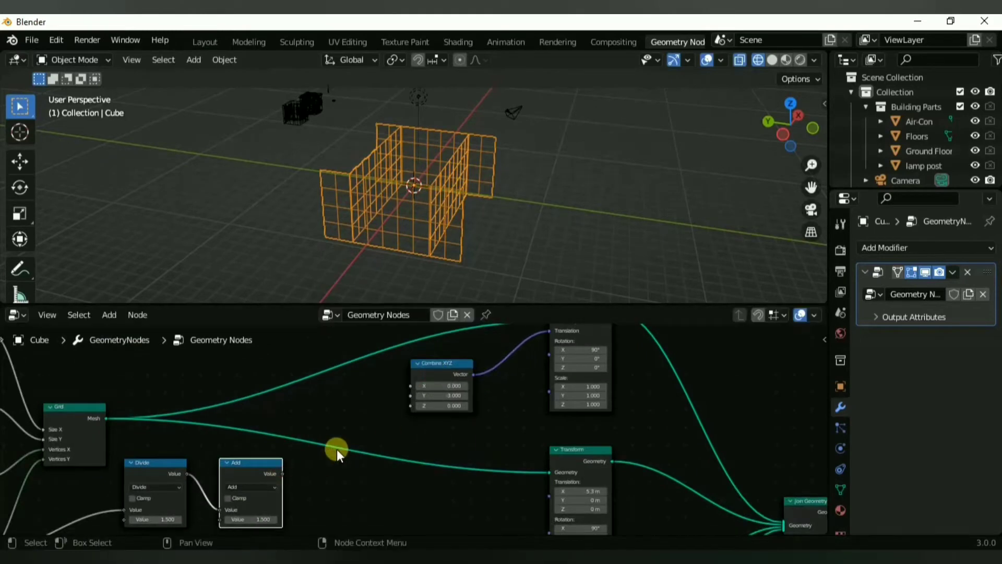
pyautogui.scroll(2, 163, 522)
pyautogui.moveTo(164, 521); pyautogui.dragTo(318, 414, button='middle')
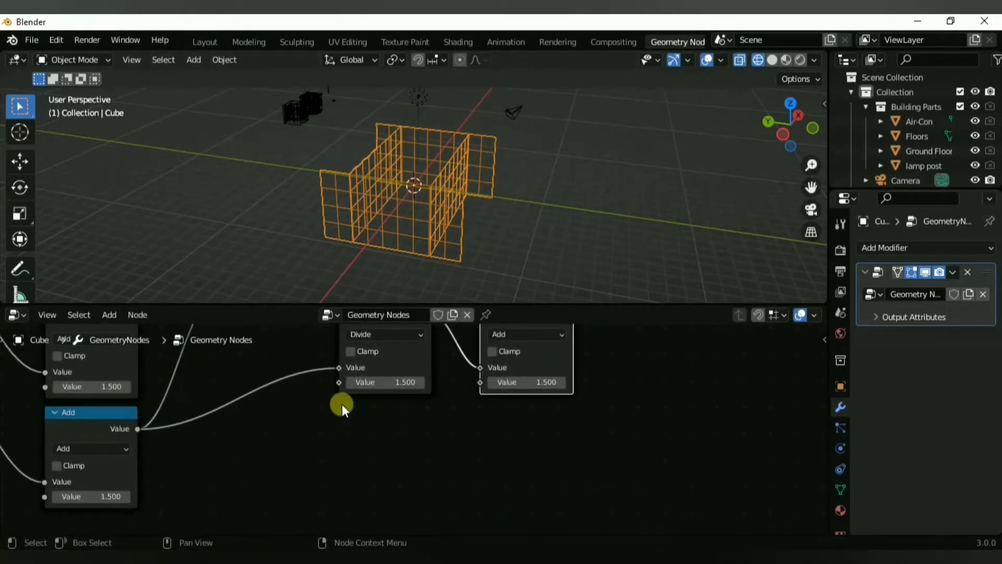
pyautogui.scroll(-3, 224, 461)
pyautogui.scroll(2, 223, 467)
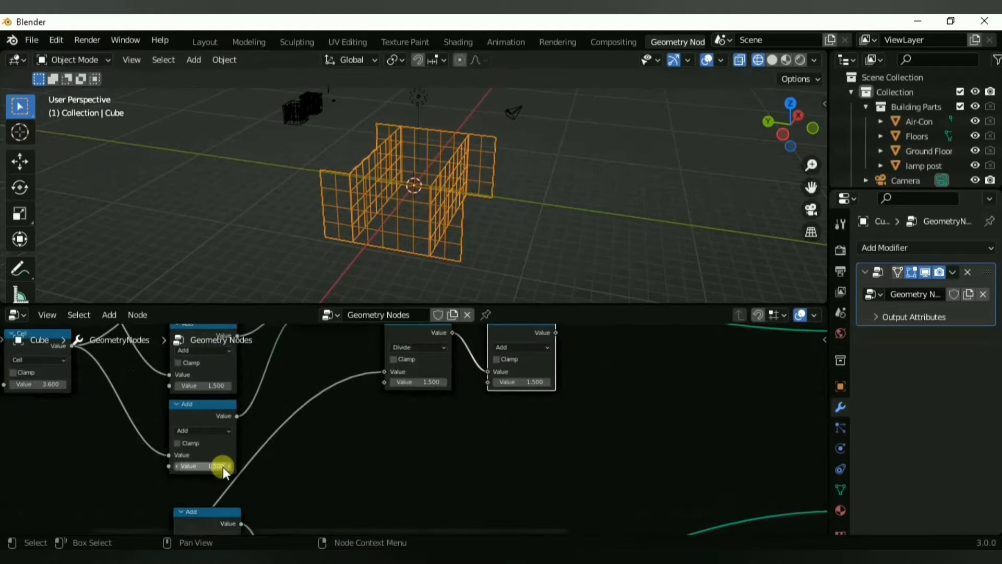
pyautogui.moveTo(212, 386); pyautogui.dragTo(222, 500, button='middle')
pyautogui.scroll(1, 274, 422)
pyautogui.scroll(-4, 274, 421)
pyautogui.moveTo(274, 421); pyautogui.dragTo(364, 433, button='middle')
pyautogui.click(329, 376)
pyautogui.write('3')
pyautogui.press('Return')
pyautogui.click(323, 439)
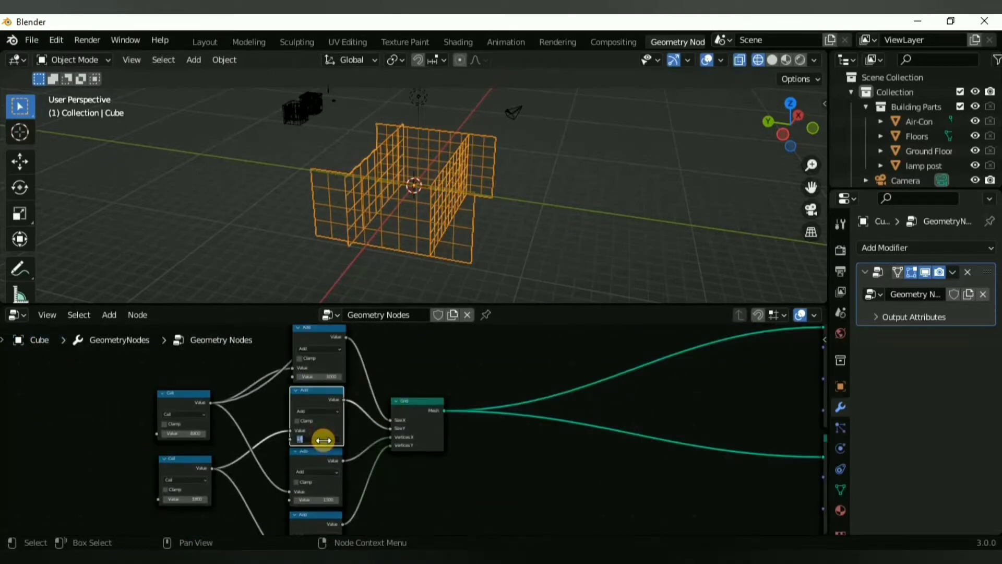
pyautogui.click(326, 375)
pyautogui.write('1.5')
pyautogui.press('Return')
# Step: Set the Add nodes driving Vertices X and Y to 3, the Divide node to 2, and the Add node after it to 0.5
pyautogui.click(318, 499)
pyautogui.write('3')
pyautogui.press('Return')
pyautogui.moveTo(323, 524); pyautogui.dragTo(323, 471, button='middle')
pyautogui.scroll(4, 442, 393)
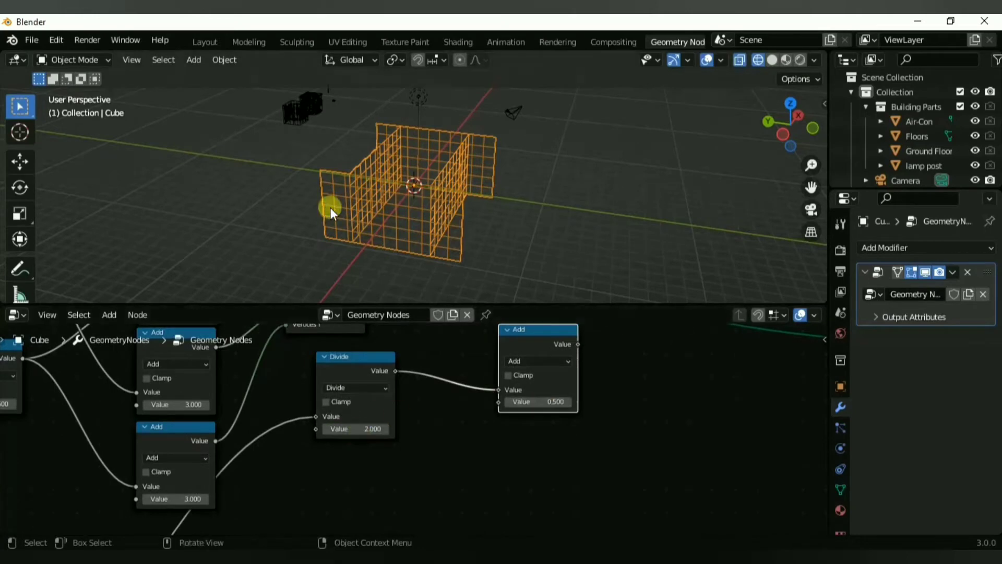
# Step: Connect the Add node following Divide to the Combine XYZ's Y input and tidy the positions of the nodes
pyautogui.press('Home')
pyautogui.moveTo(426, 418); pyautogui.dragTo(525, 360)
pyautogui.moveTo(531, 365); pyautogui.dragTo(537, 358)
pyautogui.scroll(-4, 465, 429)
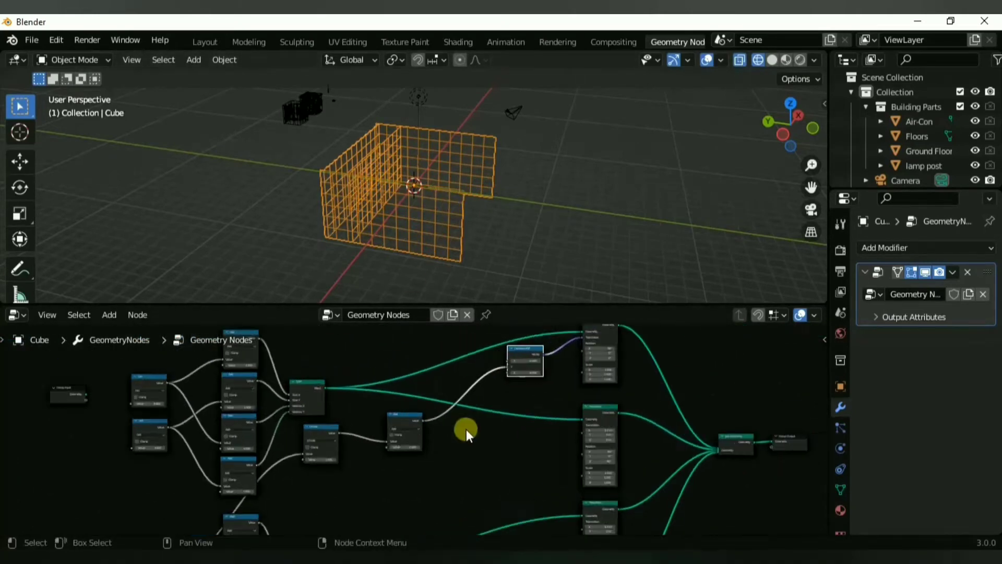
pyautogui.moveTo(466, 429); pyautogui.dragTo(444, 452, button='middle')
pyautogui.moveTo(492, 381); pyautogui.dragTo(462, 366)
pyautogui.moveTo(462, 367); pyautogui.dragTo(457, 342, button='middle')
pyautogui.moveTo(379, 421); pyautogui.dragTo(371, 430)
# Step: Duplicate the Combine XYZ node beside the second Transform, and duplicate the Add node in front of it as a Multiply node
pyautogui.click(459, 343)
pyautogui.hotkey('shift', 'd')
pyautogui.click(508, 435)
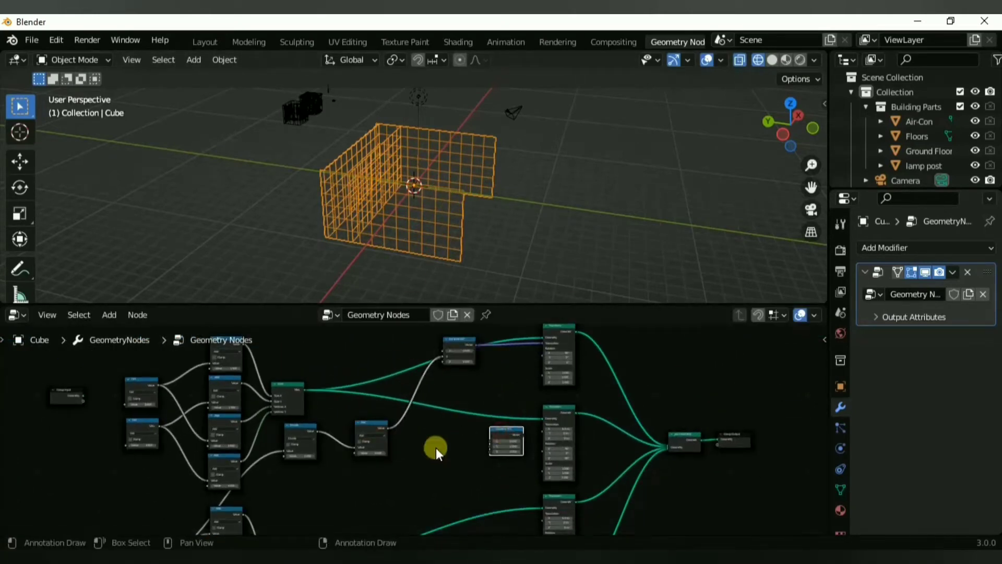
pyautogui.scroll(8, 437, 443)
pyautogui.click(334, 417)
pyautogui.hotkey('shift', 'd')
pyautogui.click(429, 418)
pyautogui.click(450, 434)
pyautogui.click(438, 332)
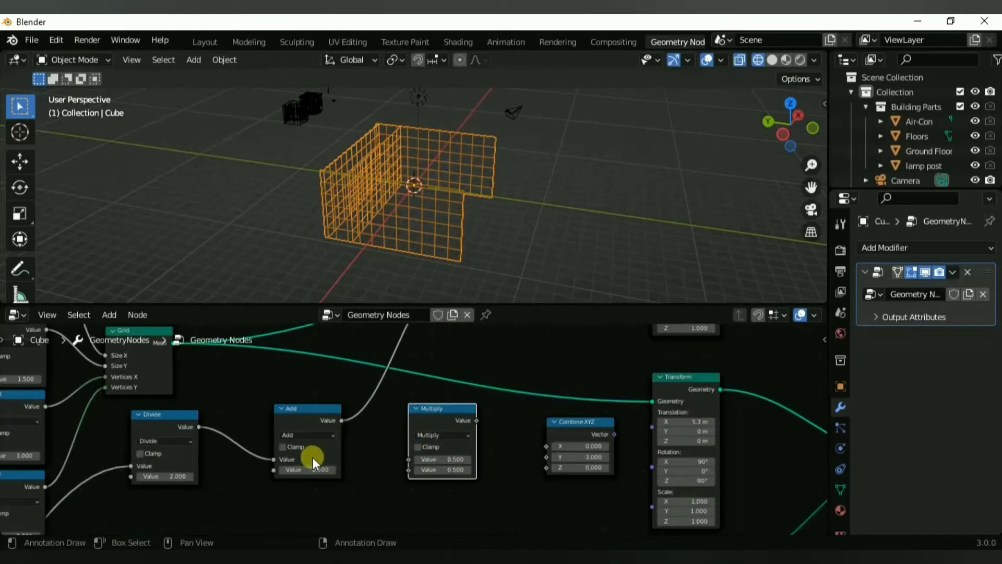
# Step: Wire Add through Multiply into the copied Combine XYZ's Y and the second Transform's Translation, then make Multiply a Multiply Add with multiplier 1
pyautogui.moveTo(341, 421); pyautogui.dragTo(410, 459)
pyautogui.scroll(2, 558, 469)
pyautogui.moveTo(463, 411); pyautogui.dragTo(543, 456)
pyautogui.scroll(1, 522, 460)
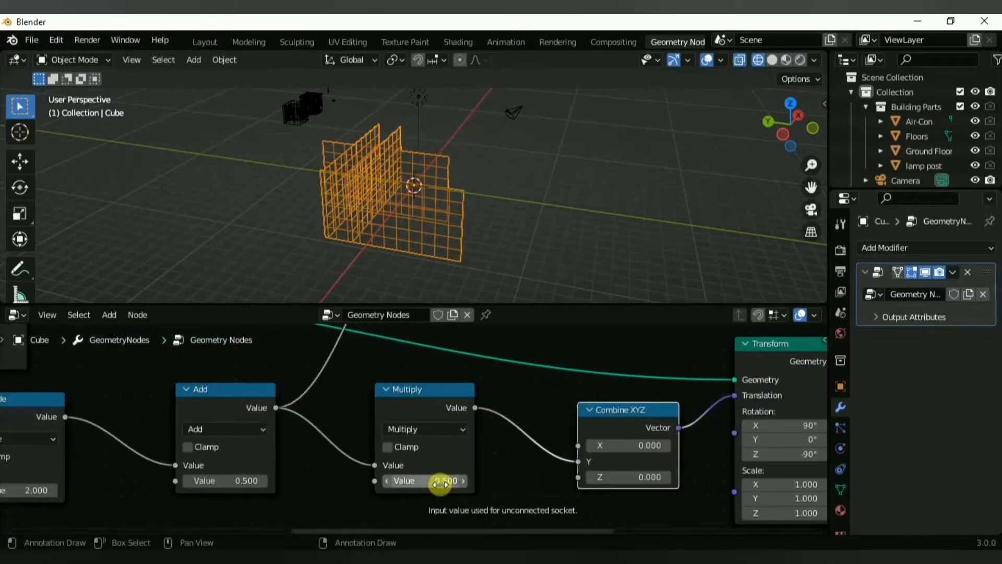
pyautogui.moveTo(441, 481); pyautogui.dragTo(441, 481)
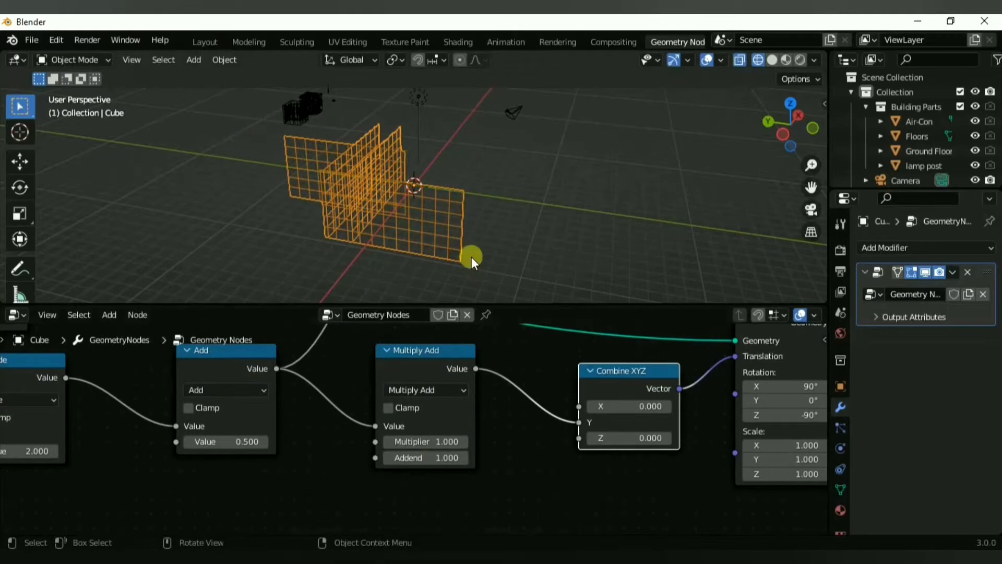
pyautogui.moveTo(472, 257); pyautogui.dragTo(549, 234, button='middle')
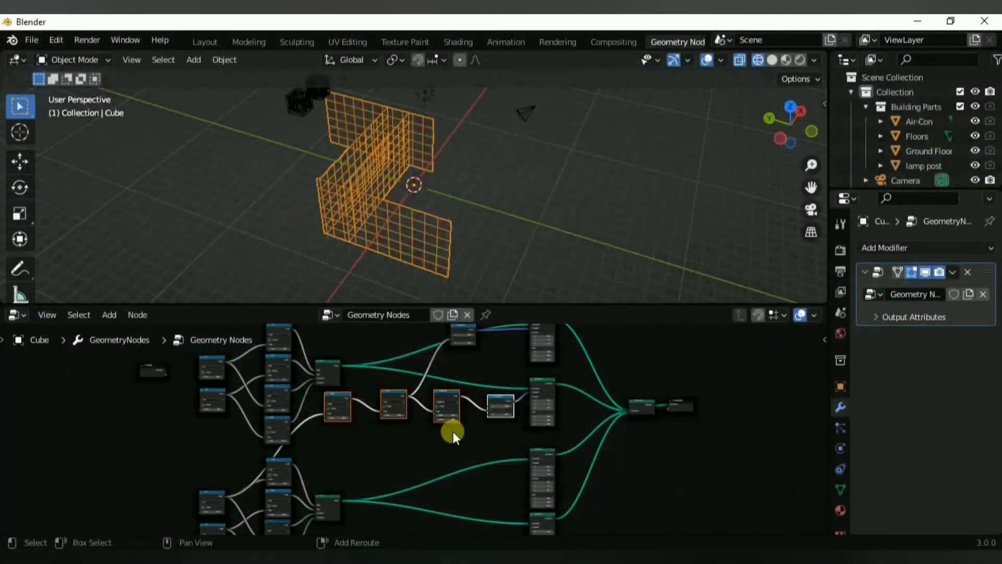
# Step: Duplicate the Divide, Add, Multiply Add and Combine XYZ chain below itself, and copy the uppermost Combine XYZ near the lower Transform nodes
pyautogui.hotkey('shift', 'd')
pyautogui.press('y')
pyautogui.click(455, 468)
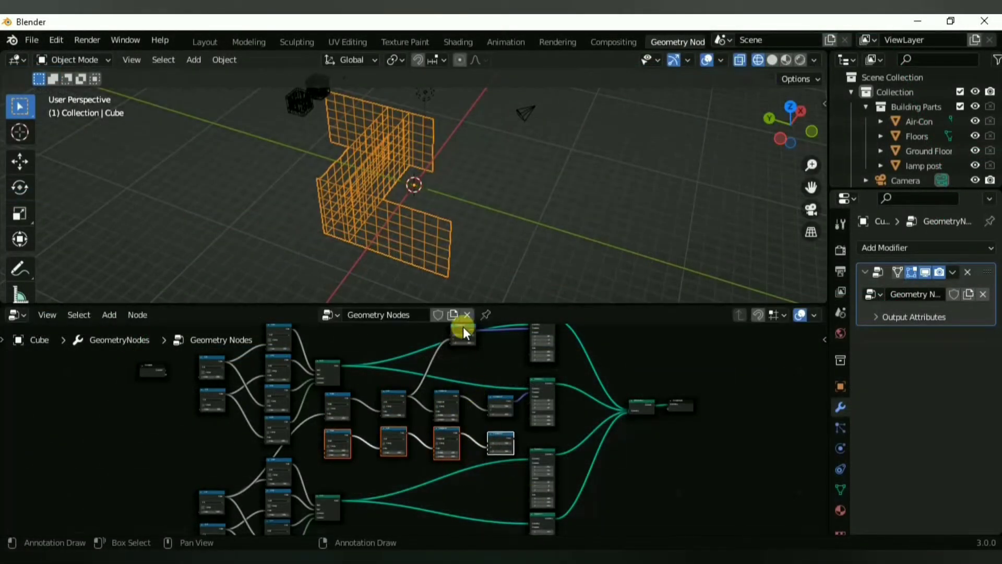
pyautogui.click(462, 327)
pyautogui.hotkey('shift', 'd')
pyautogui.press('y')
pyautogui.click(469, 484)
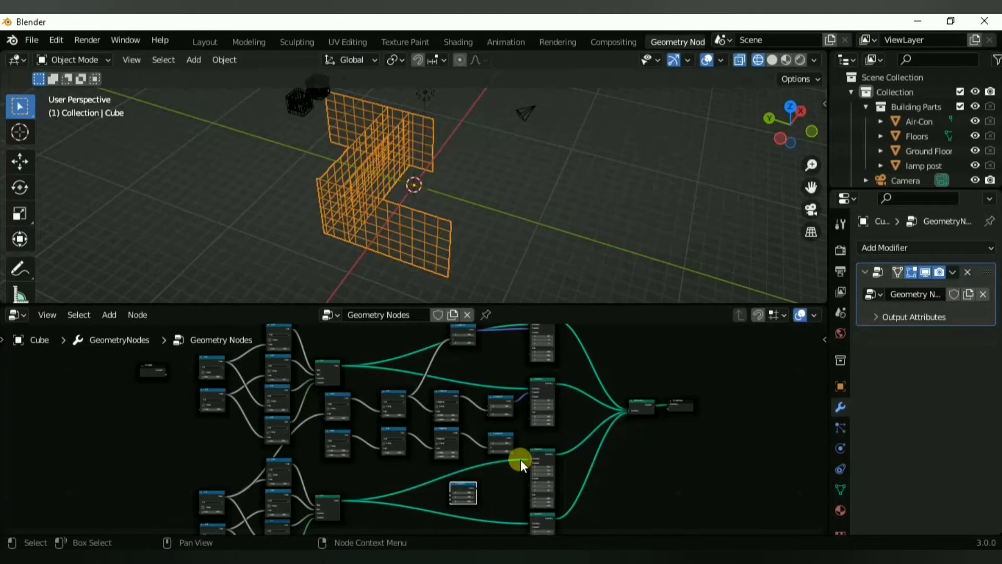
# Step: Feed the copied Divide from the upper Grid's last Add node, and connect the copied Add to the lowest Combine XYZ's X
pyautogui.scroll(-1, 410, 426)
pyautogui.moveTo(253, 374); pyautogui.dragTo(338, 446)
pyautogui.scroll(3, 500, 452)
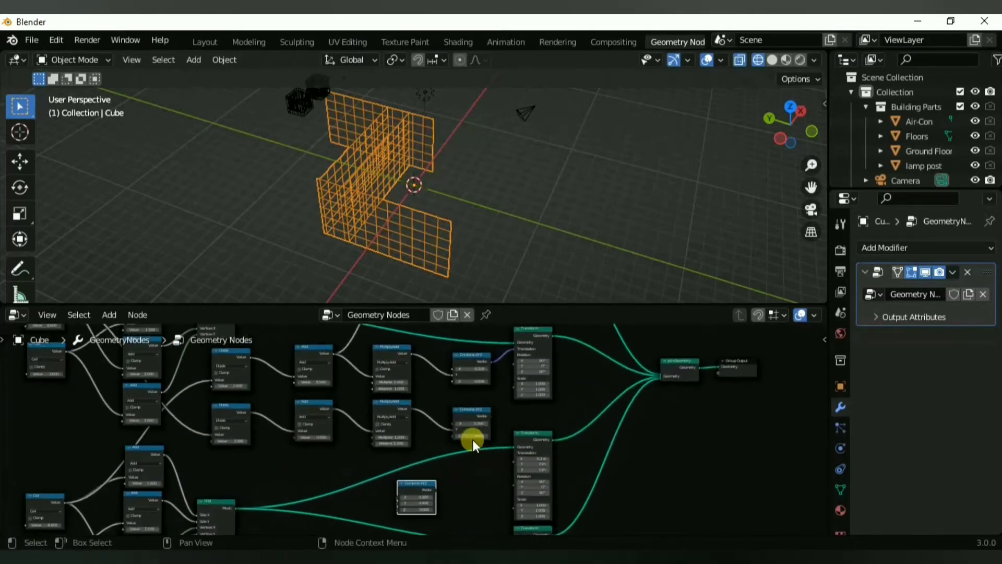
pyautogui.moveTo(472, 439); pyautogui.dragTo(452, 396, button='middle')
pyautogui.moveTo(312, 364); pyautogui.dragTo(377, 459)
pyautogui.scroll(4, 483, 452)
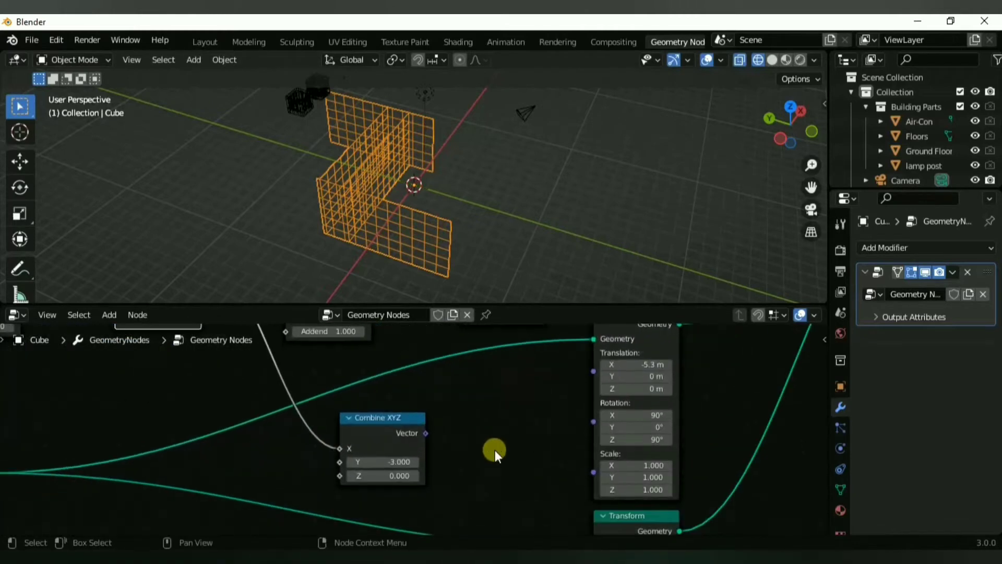
# Step: Connect the lowest Combine XYZ's Vector to the fourth Transform's Translation and set its Y to 3
pyautogui.moveTo(425, 432); pyautogui.dragTo(593, 371)
pyautogui.scroll(-2, 474, 383)
pyautogui.scroll(-3, 475, 383)
pyautogui.moveTo(477, 383); pyautogui.dragTo(471, 354, button='middle')
pyautogui.moveTo(511, 357); pyautogui.dragTo(510, 481)
pyautogui.scroll(4, 391, 397)
pyautogui.moveTo(391, 397); pyautogui.dragTo(378, 367, button='middle')
pyautogui.moveTo(377, 366); pyautogui.dragTo(546, 450)
pyautogui.click(423, 490)
pyautogui.write('3')
pyautogui.press('Return')
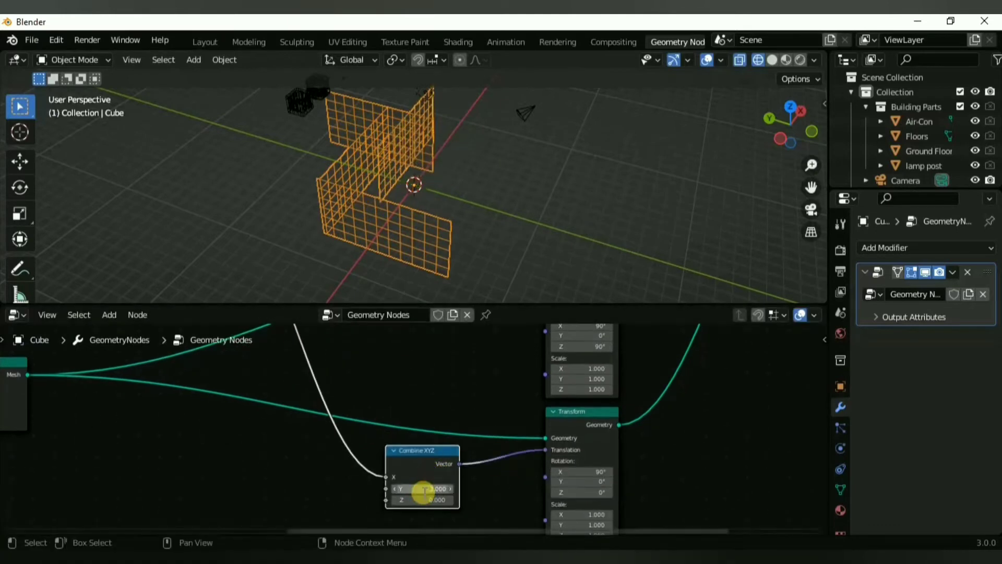
# Step: Connect the duplicated chain's Combine XYZ to the third Transform's Translation and set its X to -5.3
pyautogui.scroll(-4, 423, 470)
pyautogui.moveTo(447, 327); pyautogui.dragTo(425, 368, button='middle')
pyautogui.scroll(3, 449, 384)
pyautogui.moveTo(457, 327); pyautogui.dragTo(499, 395)
pyautogui.click(430, 343)
pyautogui.write('-5')
pyautogui.press('Return')
# Step: Adjust the lower Grid's two Ceil values to 4.1 and 18.7 to test how the walls resize
pyautogui.scroll(-1, 471, 334)
pyautogui.moveTo(455, 157); pyautogui.dragTo(470, 227, button='middle')
pyautogui.scroll(-5, 283, 472)
pyautogui.scroll(8, 123, 496)
pyautogui.moveTo(123, 496); pyautogui.dragTo(432, 440, button='middle')
pyautogui.moveTo(432, 444); pyautogui.dragTo(443, 452)
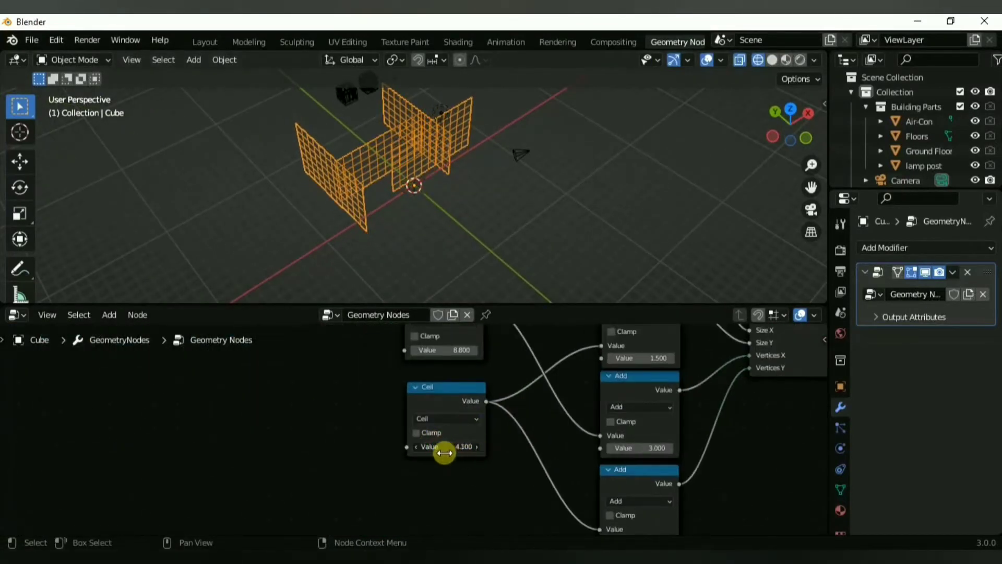
pyautogui.scroll(-3, 418, 444)
pyautogui.moveTo(429, 376); pyautogui.dragTo(509, 383)
pyautogui.moveTo(503, 172); pyautogui.dragTo(509, 217, button='middle')
# Step: Disconnect the two lower Transform nodes from Join Geometry and reposition the Join Geometry node
pyautogui.scroll(-5, 662, 420)
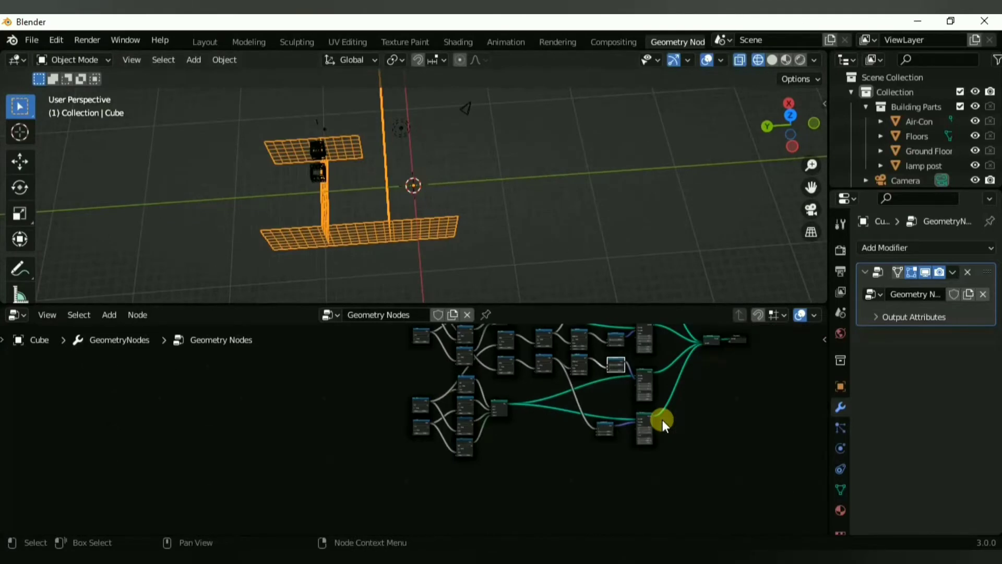
pyautogui.moveTo(677, 376); pyautogui.dragTo(544, 420, button='middle')
pyautogui.scroll(3, 546, 397)
pyautogui.keyDown('ctrl'); pyautogui.moveTo(530, 377); pyautogui.dragTo(561, 454, button='right'); pyautogui.keyUp('ctrl')
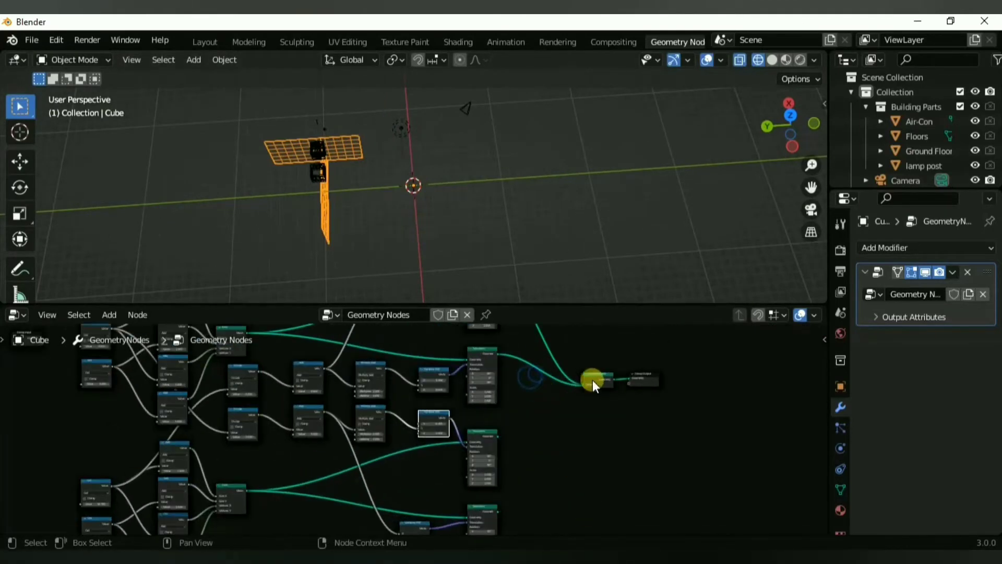
pyautogui.moveTo(593, 380); pyautogui.dragTo(569, 373)
# Step: Duplicate Join Geometry twice, placing one copy before Group Output and the other beside the two lower Transform nodes
pyautogui.scroll(-3, 611, 465)
pyautogui.moveTo(611, 464); pyautogui.dragTo(581, 412, button='middle')
pyautogui.moveTo(566, 385); pyautogui.dragTo(611, 390)
pyautogui.click(506, 334)
pyautogui.hotkey('shift', 'd')
pyautogui.click(569, 387)
pyautogui.hotkey('shift', 'd')
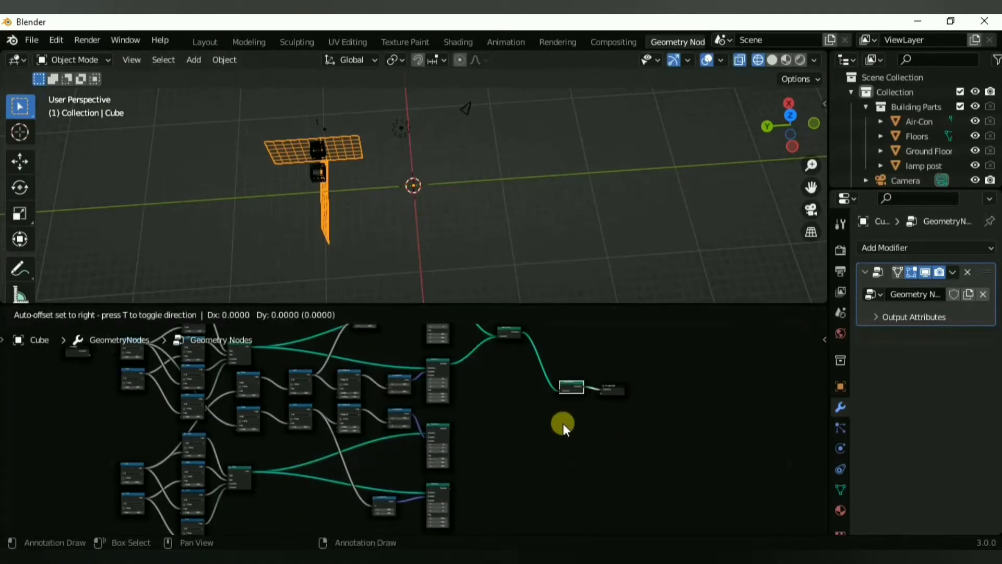
pyautogui.click(484, 499)
# Step: Join the two lower Transforms in their own Join Geometry, feed it into the final Join Geometry, and tidy the layout
pyautogui.moveTo(449, 428); pyautogui.dragTo(560, 391)
pyautogui.moveTo(571, 385); pyautogui.dragTo(555, 390)
pyautogui.moveTo(508, 329); pyautogui.dragTo(486, 335)
pyautogui.scroll(-3, 565, 431)
pyautogui.scroll(1, 565, 431)
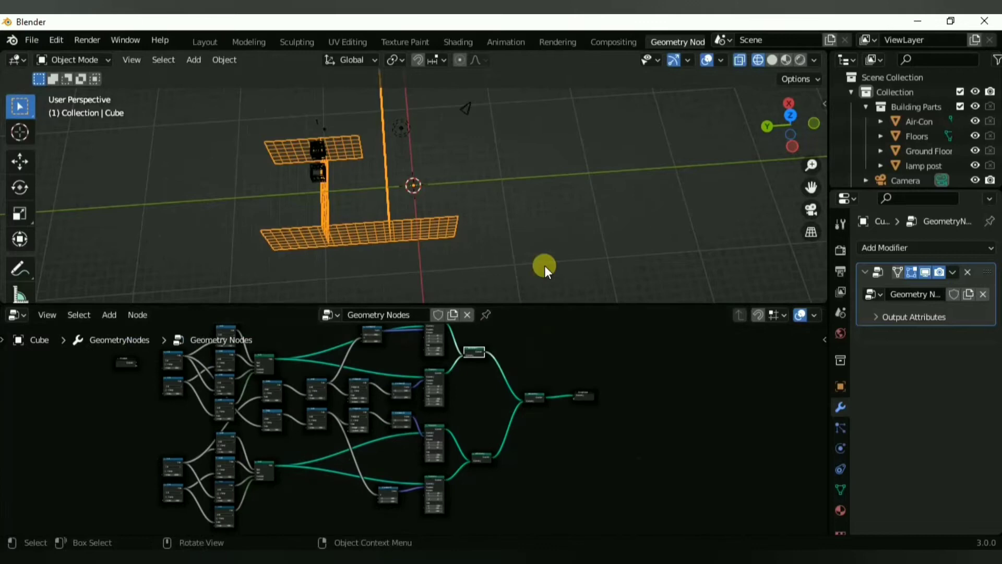
# Step: Link the four Ceil node values to Group Input to expose them as modifier inputs
pyautogui.press('KP_7')
pyautogui.moveTo(304, 485); pyautogui.dragTo(455, 489, button='middle')
pyautogui.moveTo(274, 363); pyautogui.dragTo(260, 415)
pyautogui.moveTo(313, 370); pyautogui.dragTo(273, 422)
pyautogui.moveTo(314, 478); pyautogui.dragTo(274, 426)
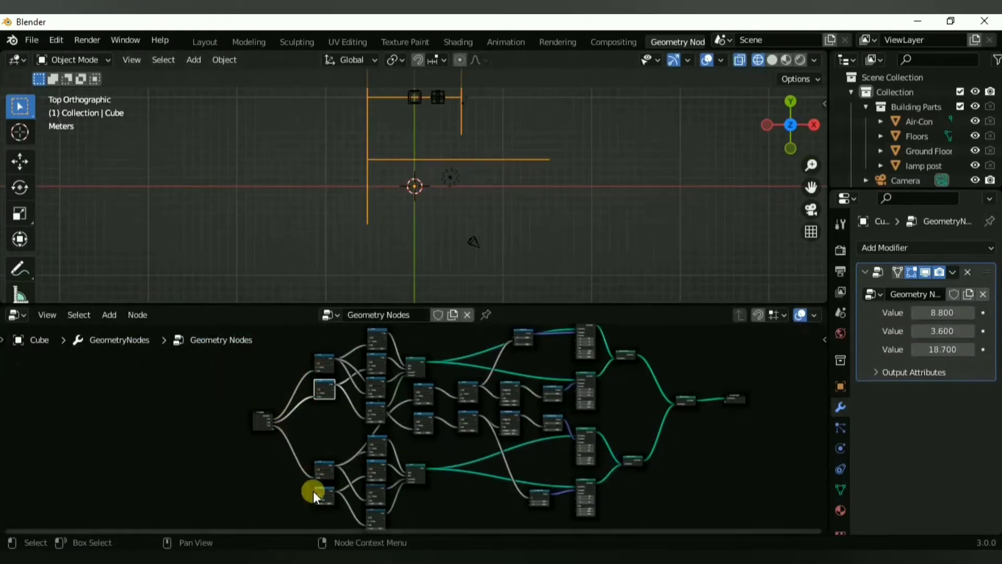
pyautogui.moveTo(313, 502); pyautogui.dragTo(274, 429)
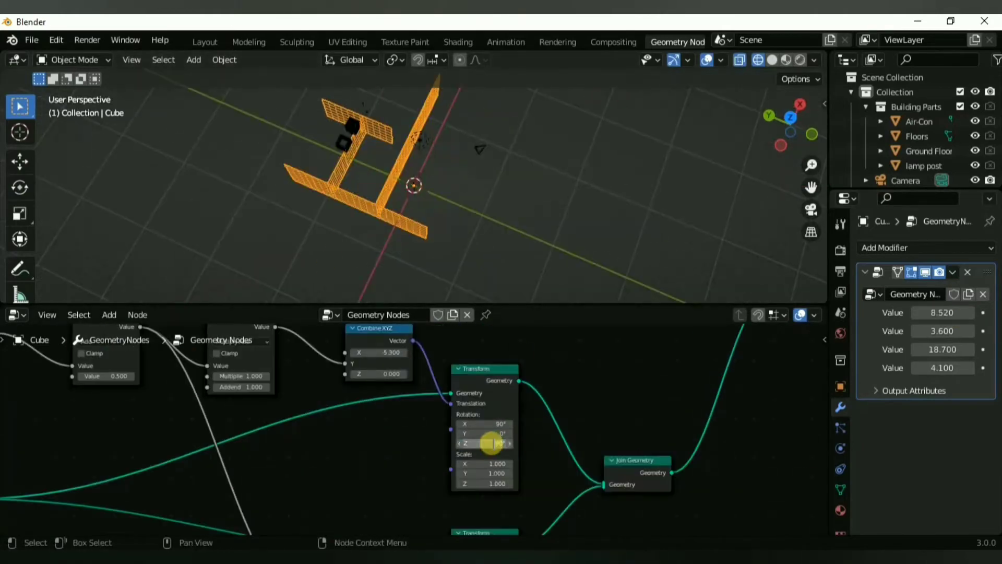
# Step: Reroute the lower Multiply Add into X of the third Transform's Combine XYZ and set that node's Y to 0.5
pyautogui.keyDown('ctrl'); pyautogui.hscroll(-5, 547, 386); pyautogui.keyUp('ctrl')
pyautogui.moveTo(713, 362); pyautogui.dragTo(466, 458, button='middle')
pyautogui.scroll(3, 467, 458)
pyautogui.moveTo(473, 517); pyautogui.dragTo(474, 447, button='middle')
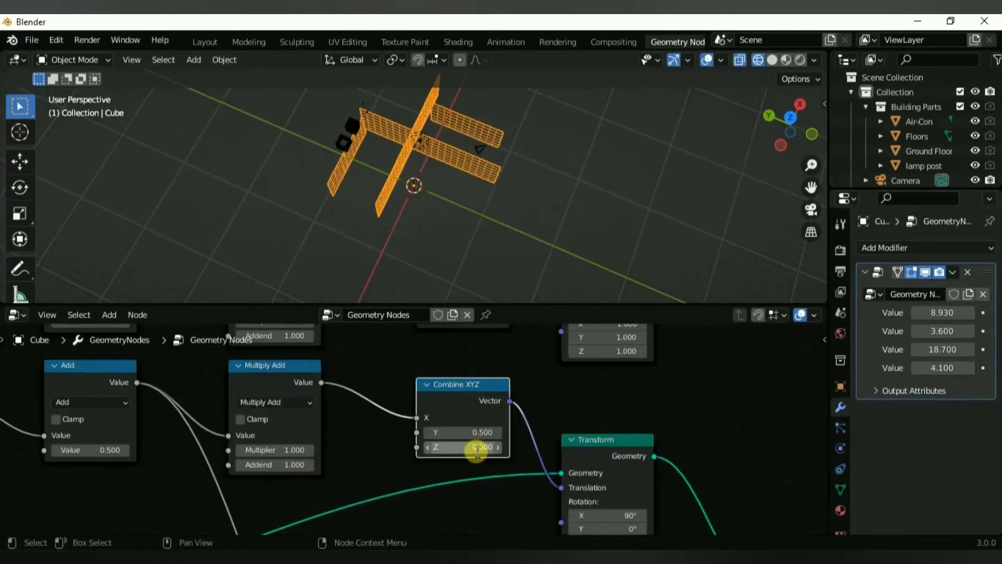
# Step: Adjust the X offset of the second Transform's Combine XYZ and the fourth modifier value to align the walls
pyautogui.moveTo(449, 339); pyautogui.dragTo(438, 501, button='middle')
pyautogui.moveTo(412, 427); pyautogui.dragTo(434, 427)
pyautogui.scroll(-2, 438, 417)
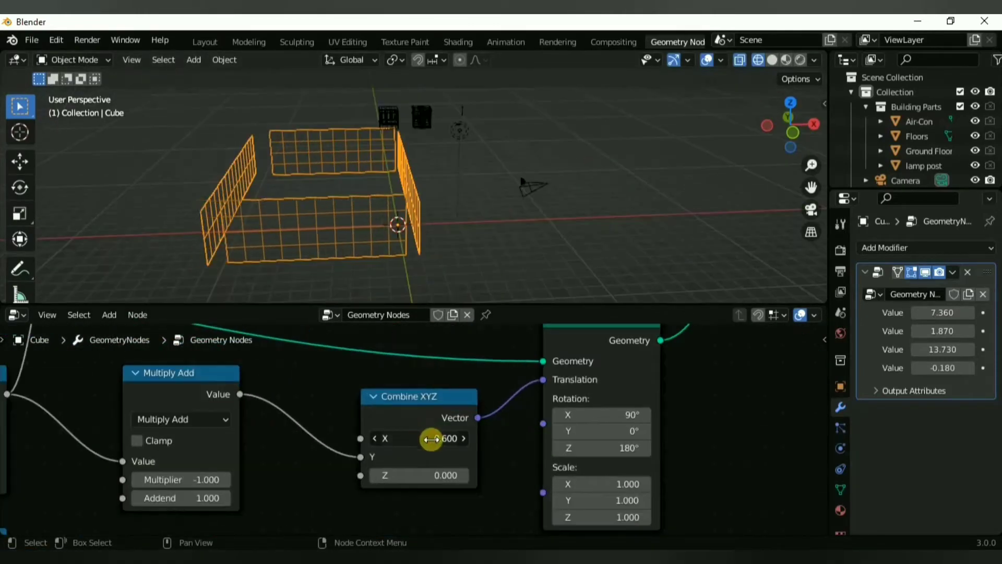
pyautogui.click(931, 369)
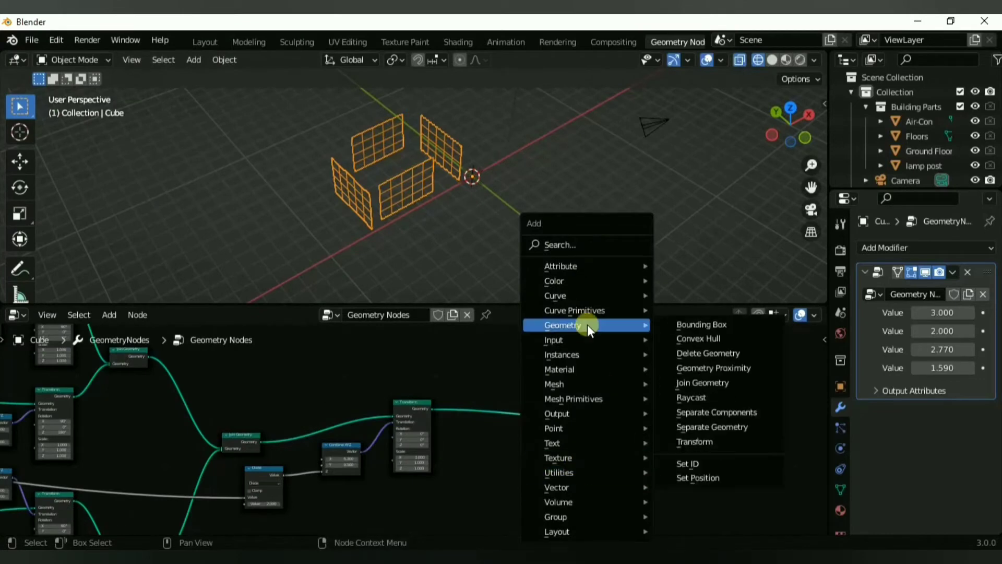
pyautogui.click(590, 243)
pyautogui.write('point')
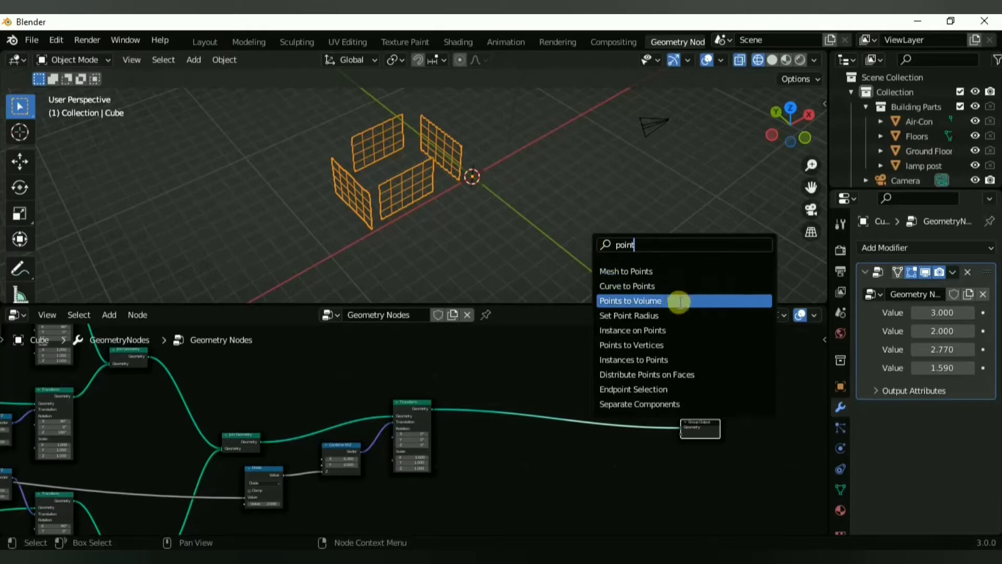
pyautogui.click(688, 329)
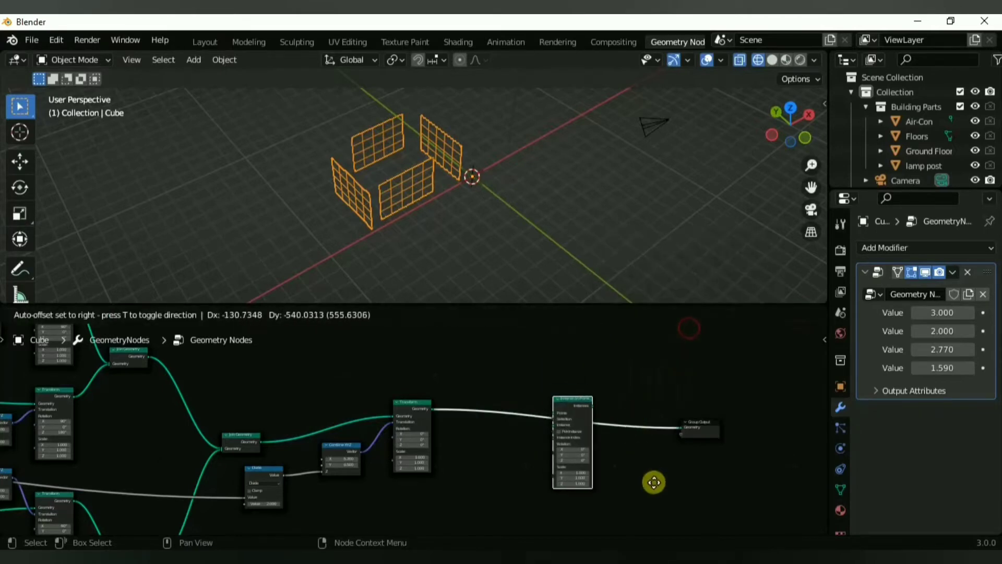
pyautogui.rightClick(639, 441)
pyautogui.hotkey('shift', 'a')
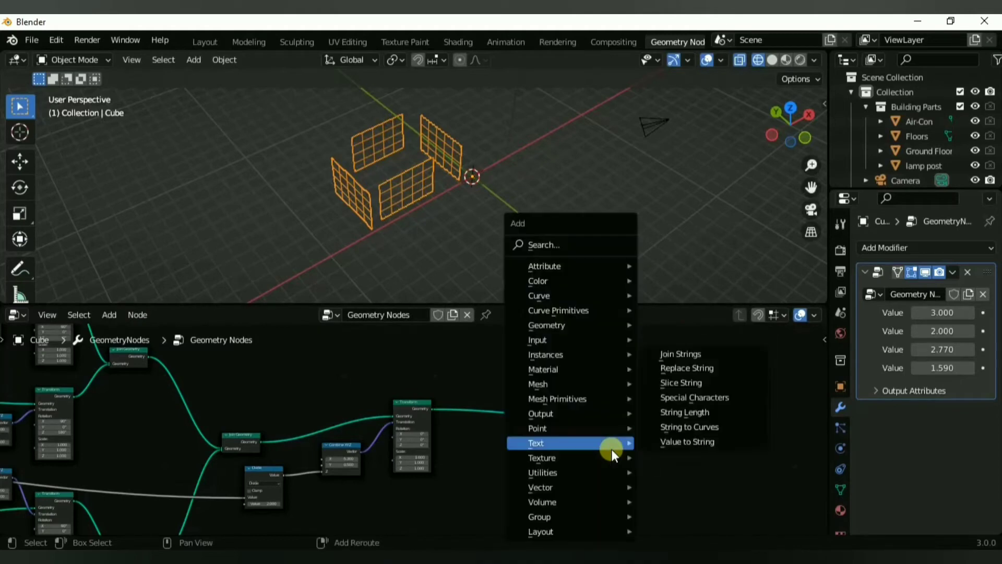
pyautogui.moveTo(591, 370)
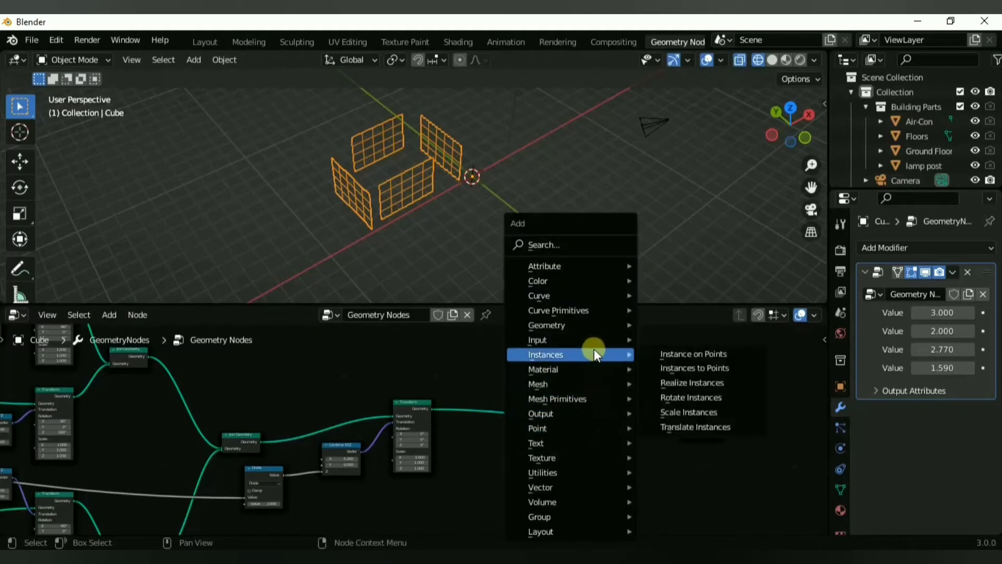
pyautogui.click(722, 367)
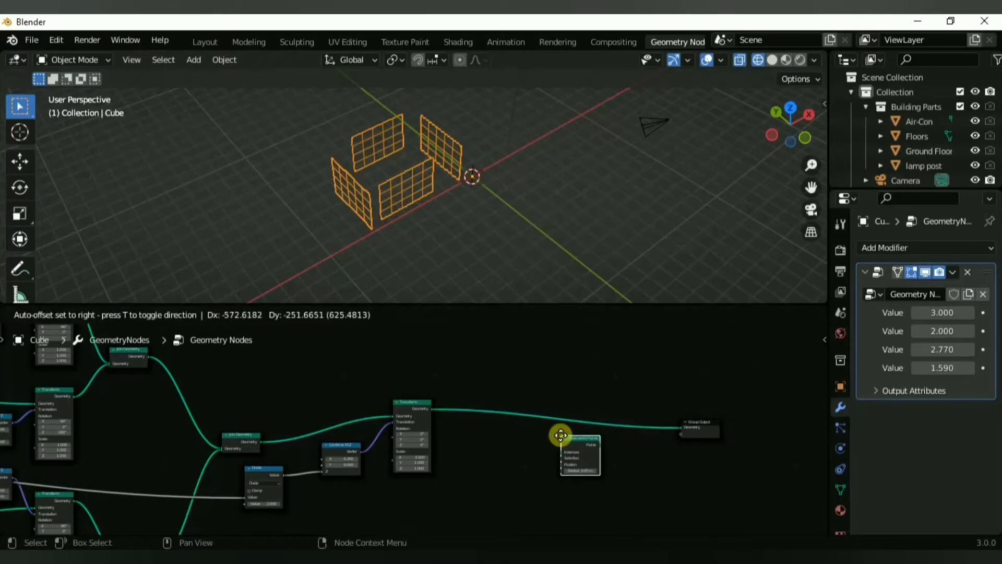
pyautogui.click(561, 434)
# Step: Insert an Instances to Points node between the final Transform and Group Output, and switch its type to Instance on Points
pyautogui.hotkey('shift', 'a')
pyautogui.moveTo(561, 441)
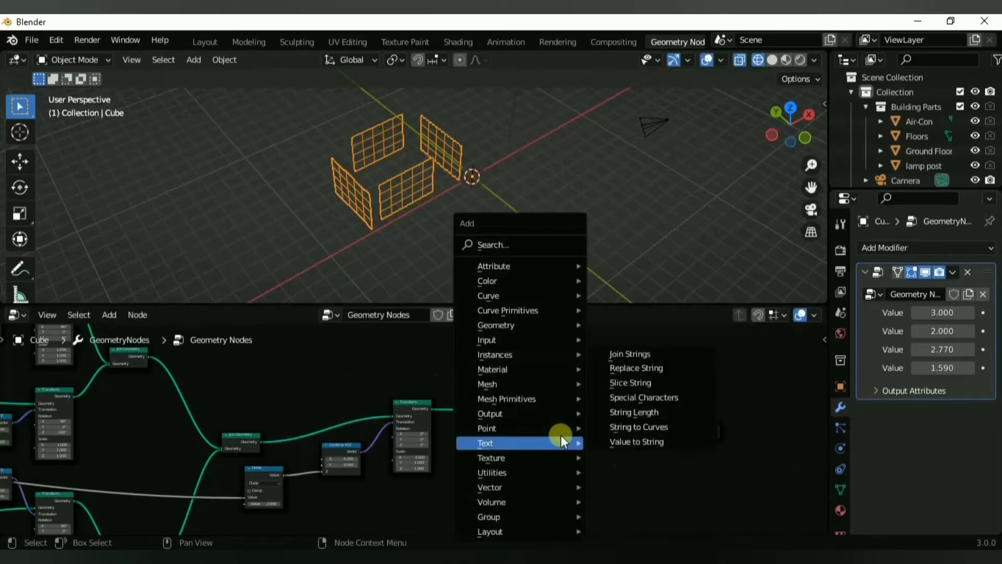
pyautogui.moveTo(556, 418)
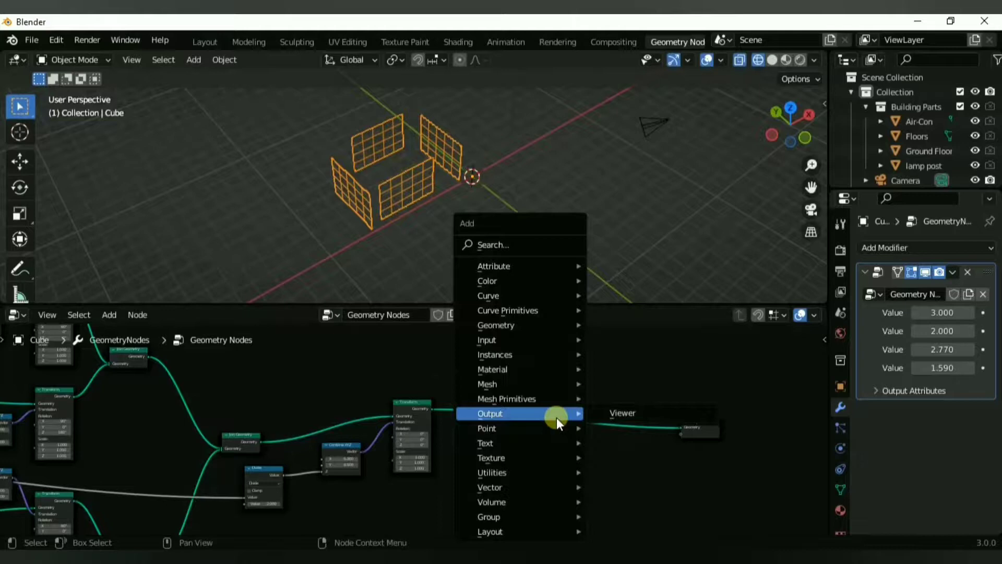
pyautogui.moveTo(567, 356)
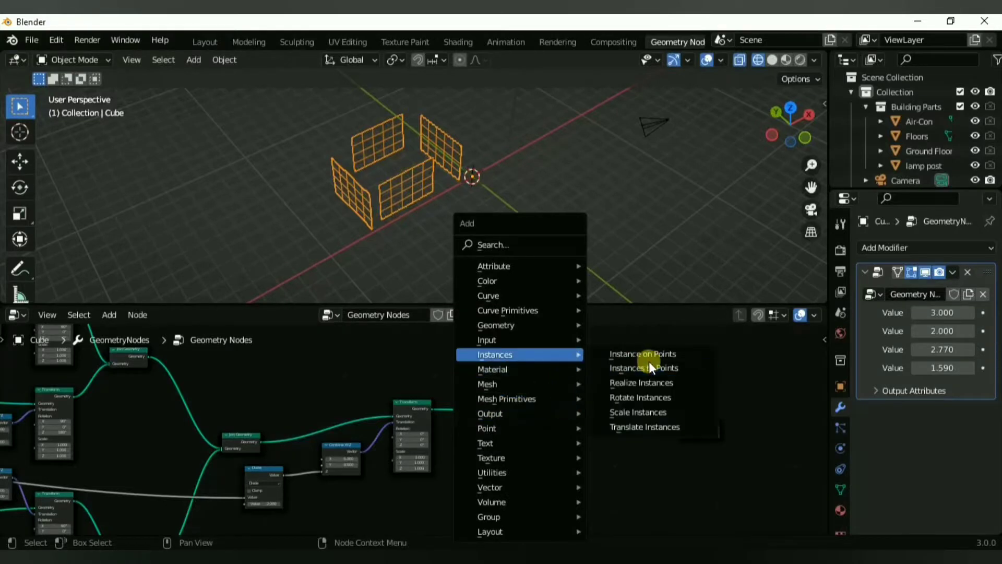
pyautogui.click(663, 365)
pyautogui.click(594, 416)
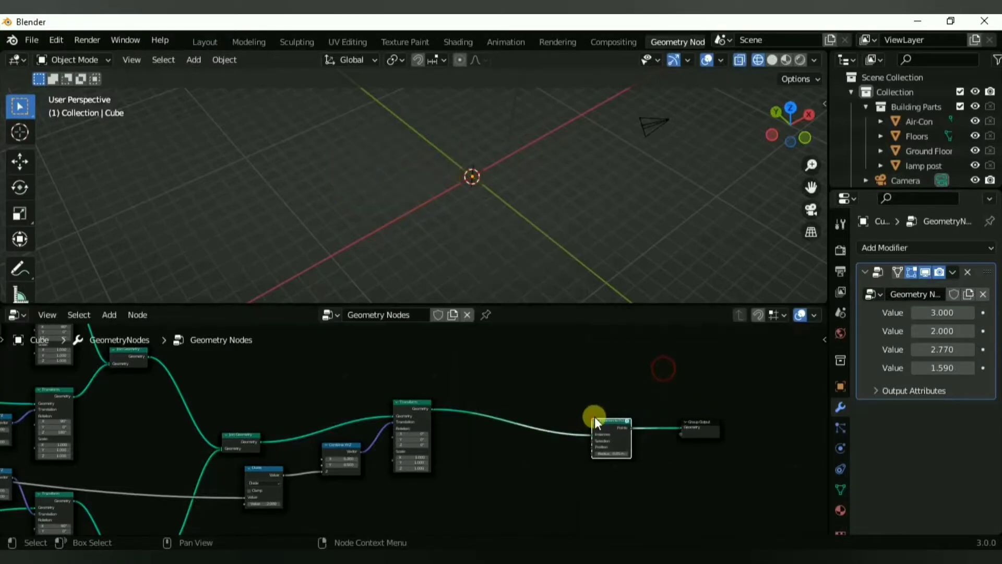
pyautogui.scroll(3, 656, 444)
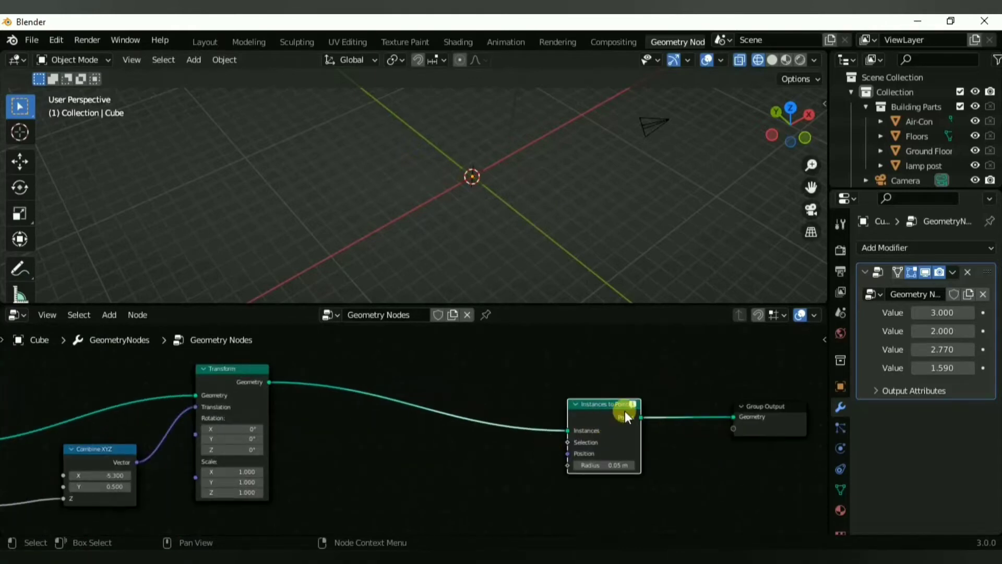
pyautogui.hotkey('shift', 's')
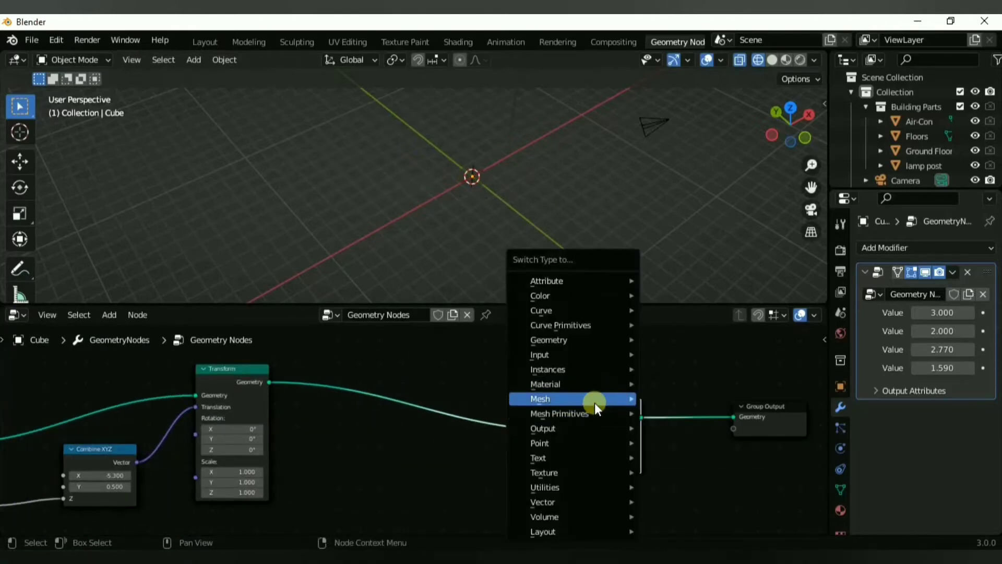
pyautogui.moveTo(606, 370)
pyautogui.click(715, 362)
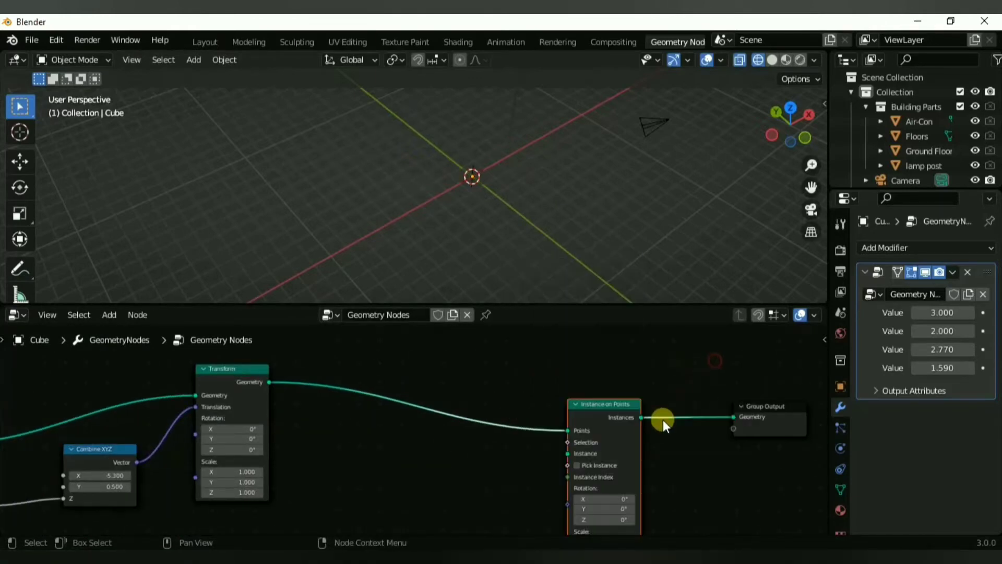
# Step: Add the Floors object as an Object Info node, link its Geometry to Instance on Points' Instance, and switch the viewport to Solid shading
pyautogui.scroll(-2, 647, 438)
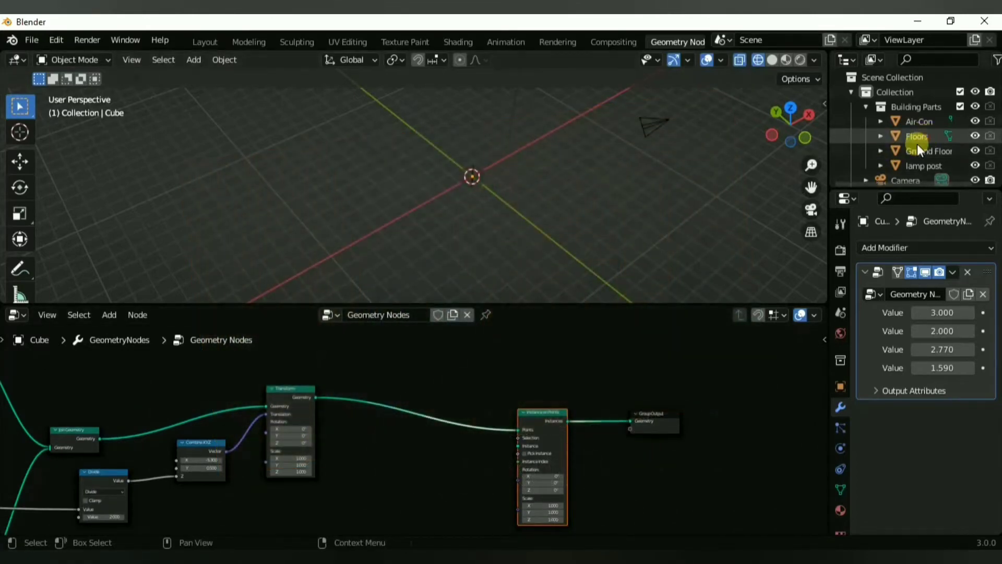
pyautogui.moveTo(916, 136); pyautogui.dragTo(428, 494)
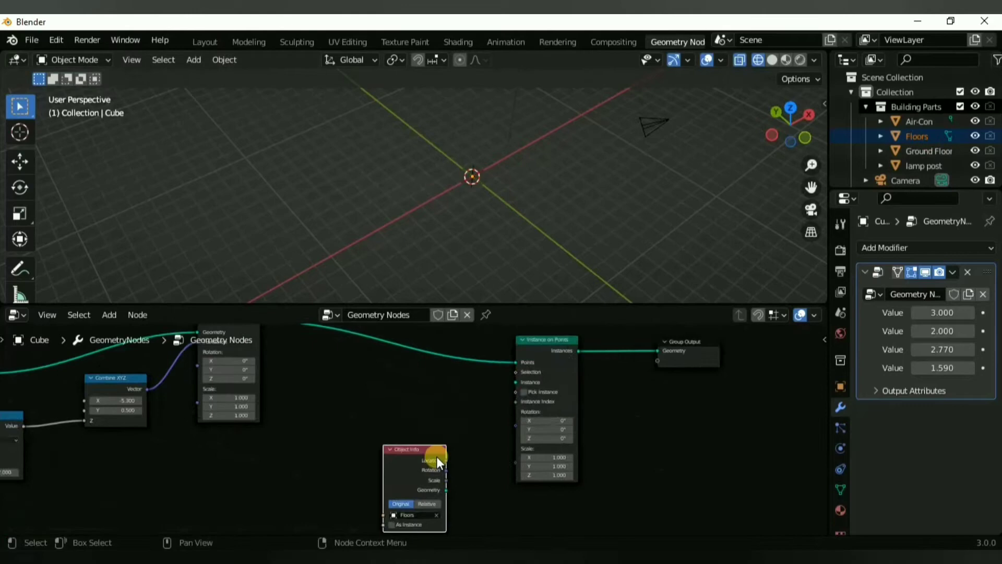
pyautogui.moveTo(404, 444); pyautogui.dragTo(515, 383)
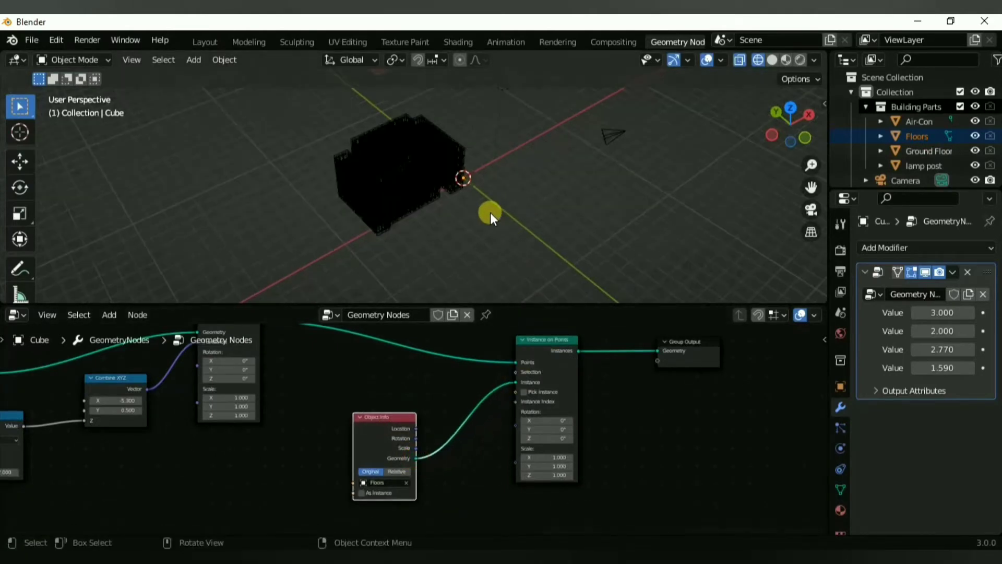
pyautogui.press('z')
pyautogui.click(662, 212)
pyautogui.moveTo(661, 212)
pyautogui.mouseDown(button='middle')
pyautogui.moveTo(388, 189)
pyautogui.moveTo(457, 174)
pyautogui.moveTo(489, 201)
pyautogui.moveTo(465, 214)
pyautogui.moveTo(374, 218)
pyautogui.moveTo(462, 248)
pyautogui.moveTo(503, 205)
pyautogui.mouseUp(button='middle')
# Step: Adjust the X offsets of the final Combine XYZ and the wall Combine XYZ nodes to reposition the instanced walls
pyautogui.scroll(2, 463, 248)
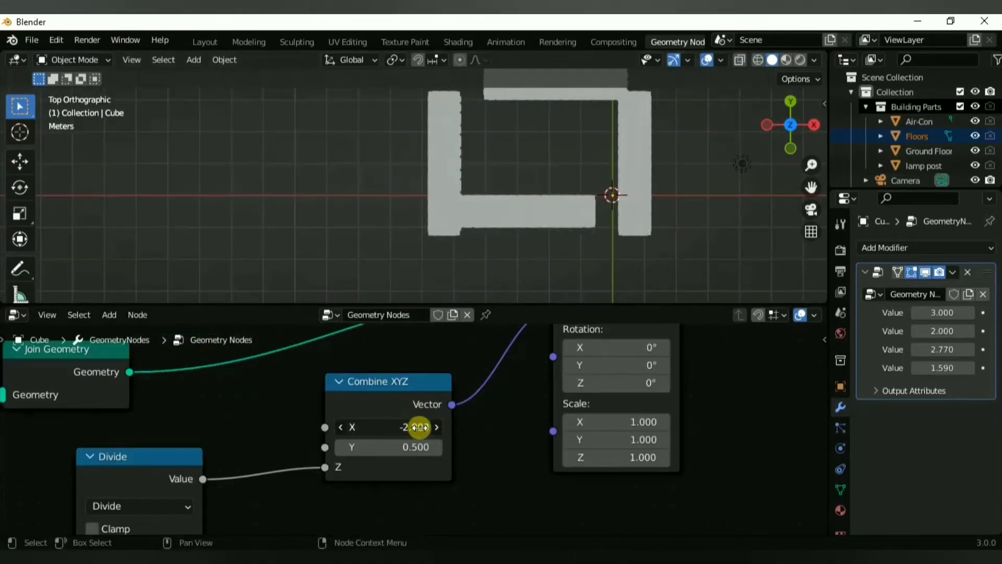
pyautogui.moveTo(421, 425); pyautogui.dragTo(407, 424)
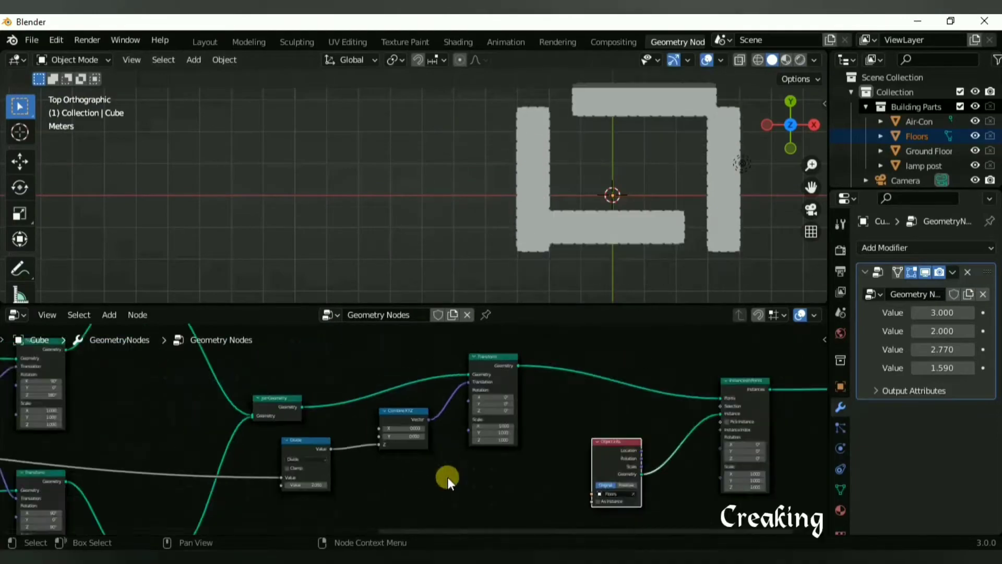
pyautogui.keyDown('ctrl'); pyautogui.moveTo(448, 477); pyautogui.dragTo(406, 447, button='middle'); pyautogui.keyUp('ctrl')
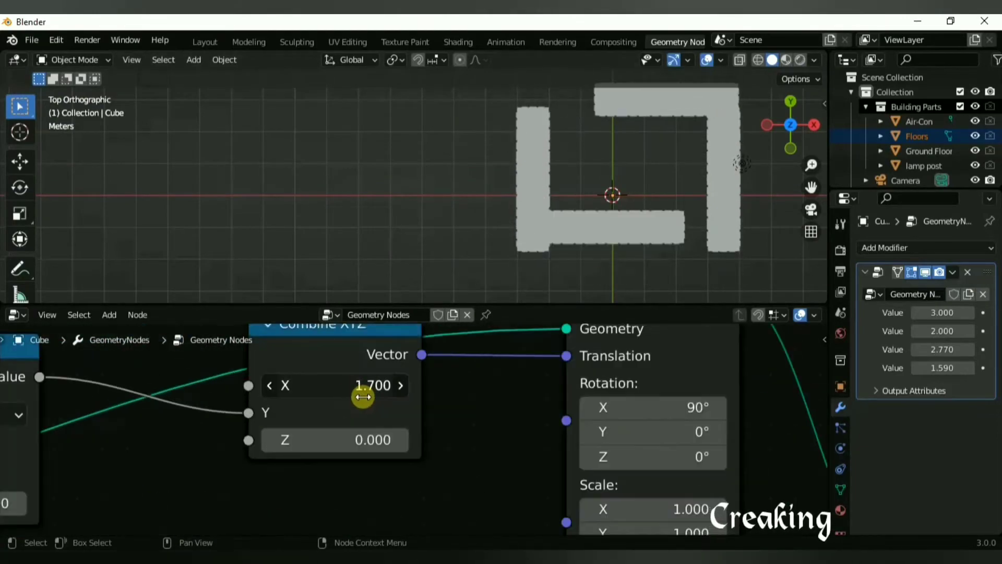
pyautogui.keyDown('ctrl'); pyautogui.moveTo(362, 397); pyautogui.dragTo(403, 470, button='middle'); pyautogui.keyUp('ctrl')
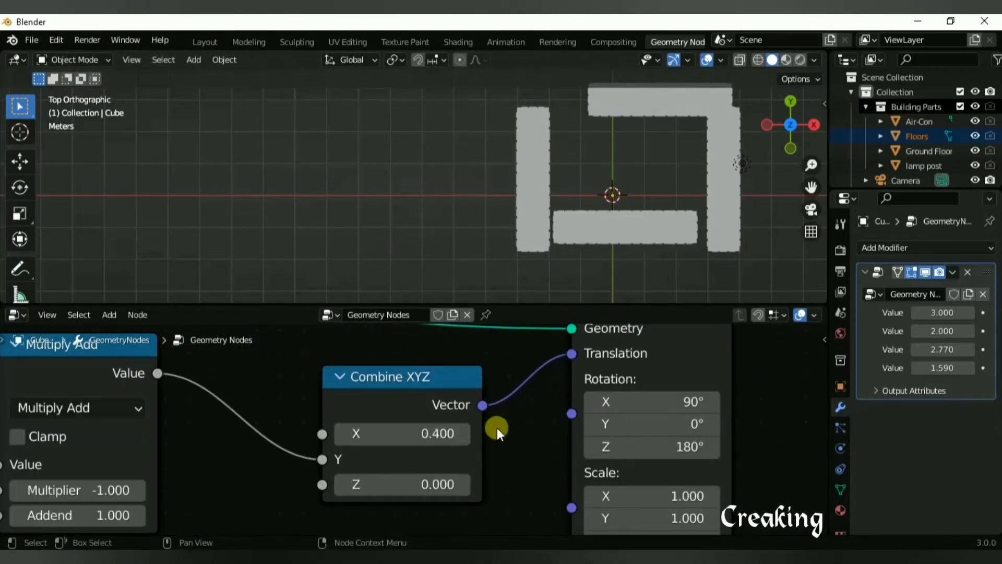
# Step: Try a wall offset with the Add node's value at 1.000 and the Multiply Add node's addend at 1.070
pyautogui.scroll(-3, 189, 425)
pyautogui.moveTo(190, 425); pyautogui.dragTo(417, 493, button='middle')
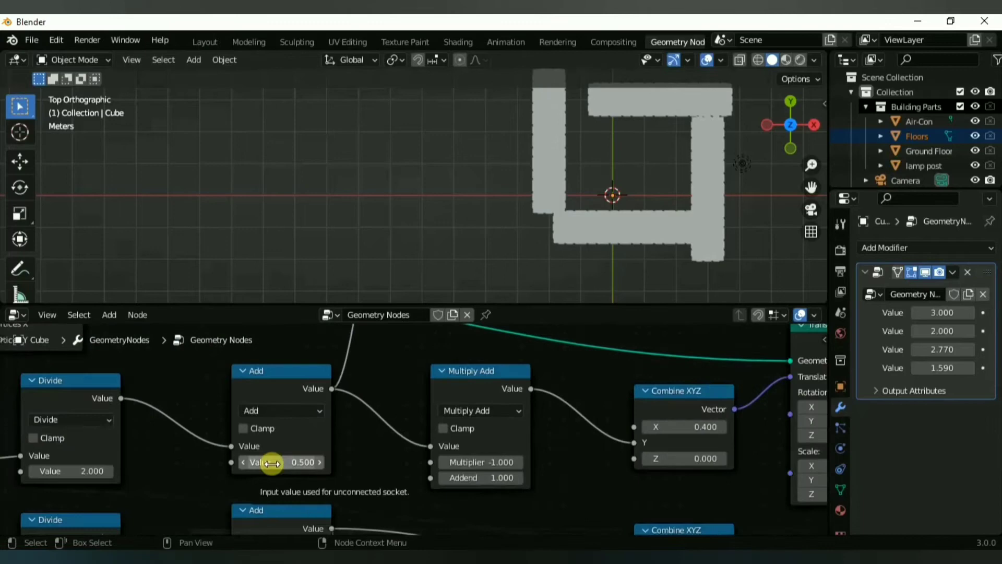
pyautogui.moveTo(272, 463); pyautogui.dragTo(288, 464)
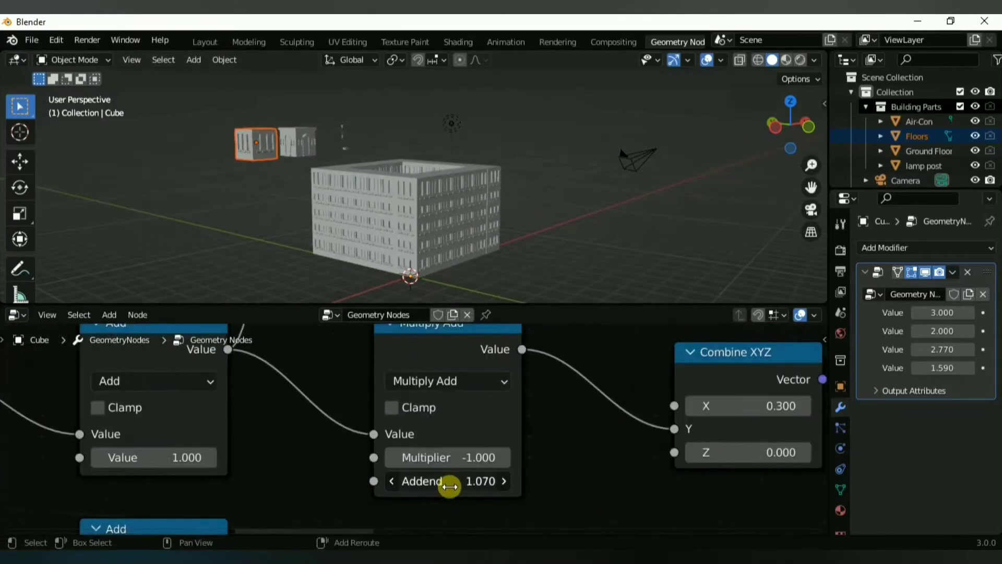
pyautogui.click(449, 486)
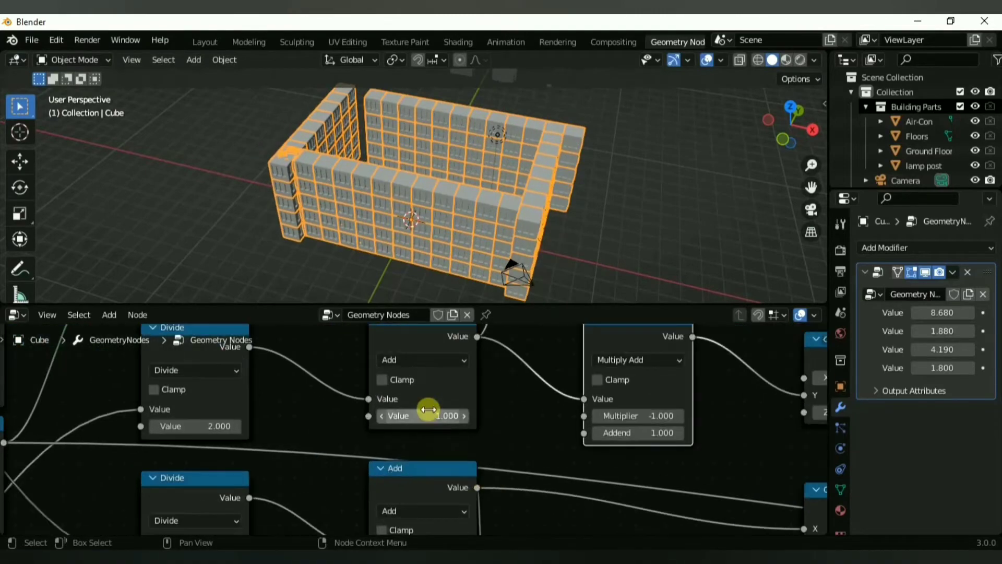
# Step: Tune the walls' Add and Multiply Add offsets to close the building's corners, and set the third modifier value to 4.430
pyautogui.moveTo(429, 416); pyautogui.dragTo(427, 421)
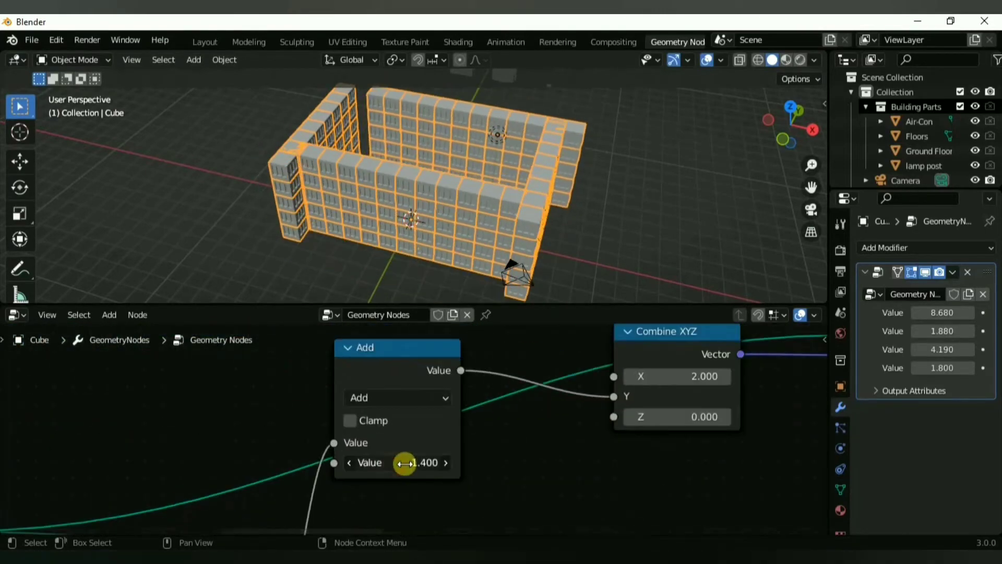
pyautogui.moveTo(405, 463); pyautogui.dragTo(412, 463)
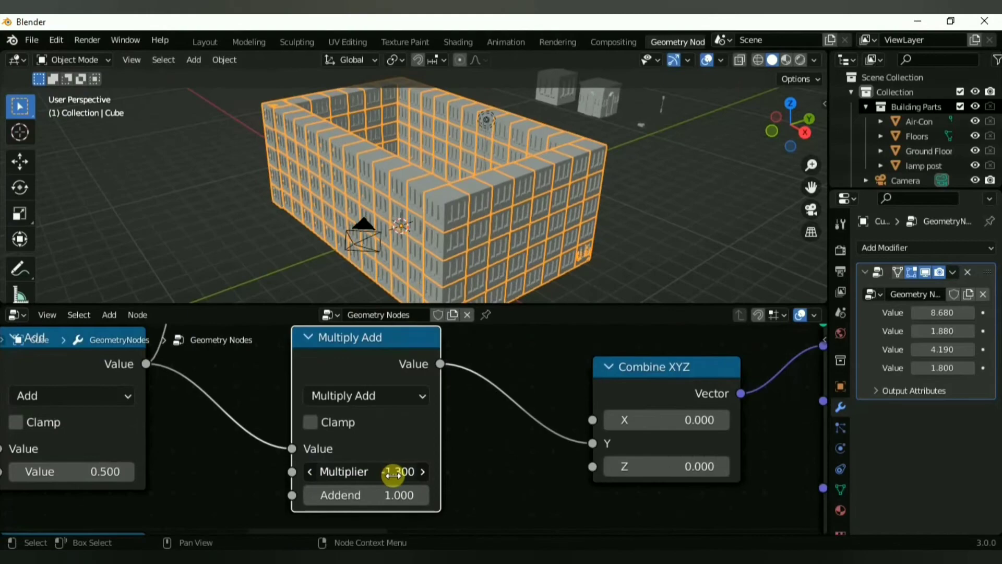
pyautogui.moveTo(392, 474); pyautogui.dragTo(409, 487)
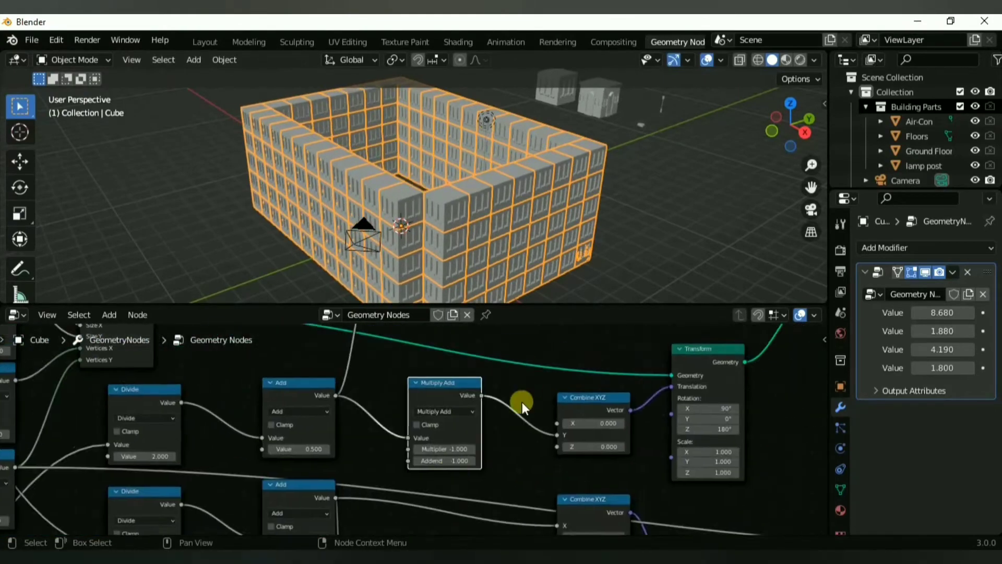
pyautogui.moveTo(388, 438); pyautogui.dragTo(399, 437)
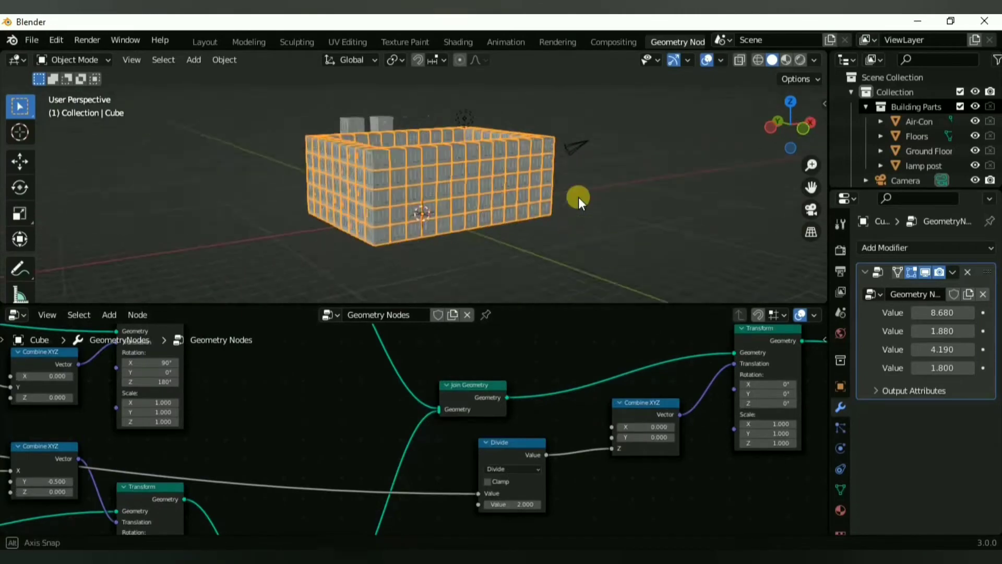
pyautogui.moveTo(939, 350); pyautogui.dragTo(952, 353)
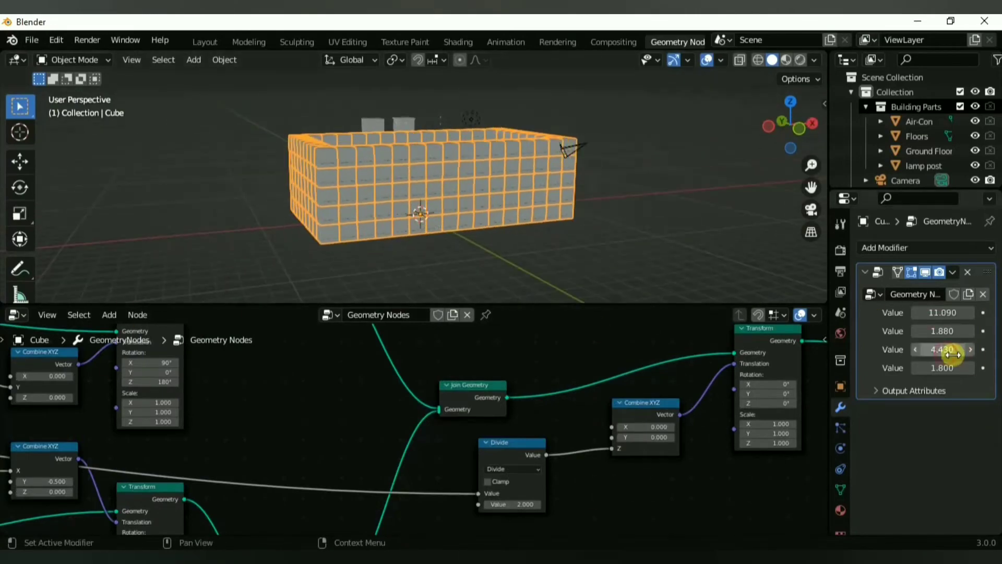
# Step: Display the building in Rendered shading and set the render engine to Cycles
pyautogui.press('z')
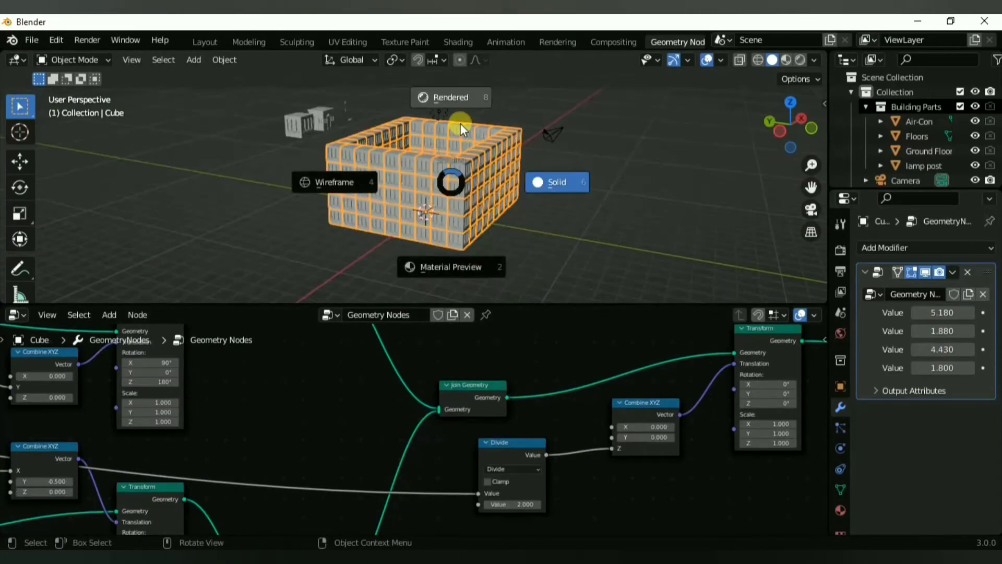
pyautogui.click(461, 123)
pyautogui.moveTo(460, 123); pyautogui.dragTo(494, 211, button='middle')
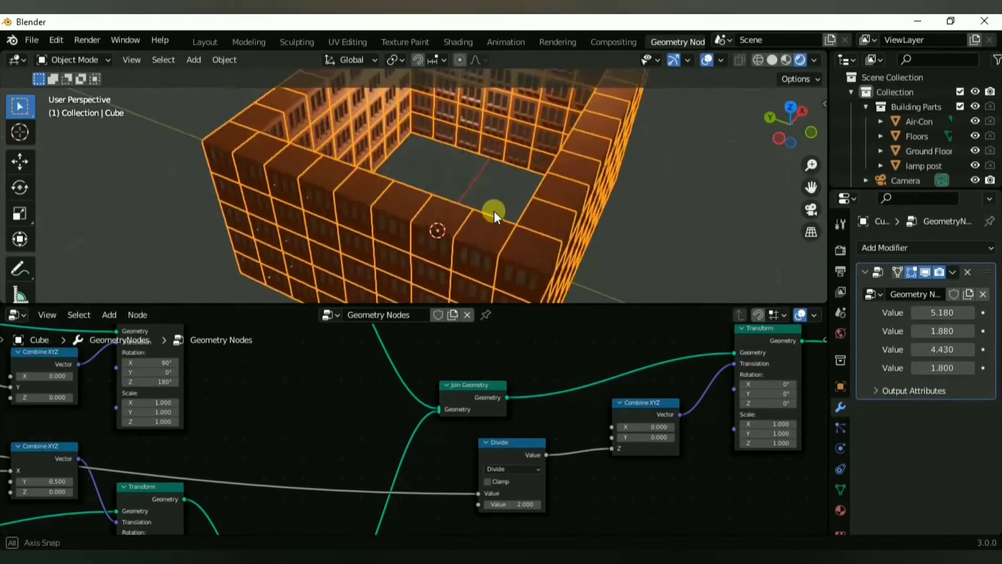
pyautogui.click(877, 370)
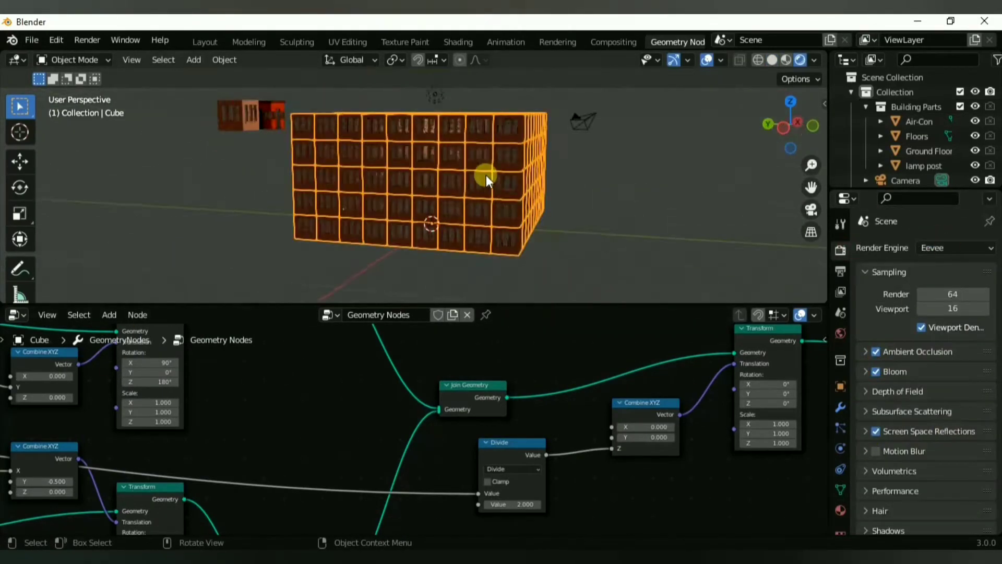
pyautogui.moveTo(487, 175); pyautogui.dragTo(484, 222, button='middle')
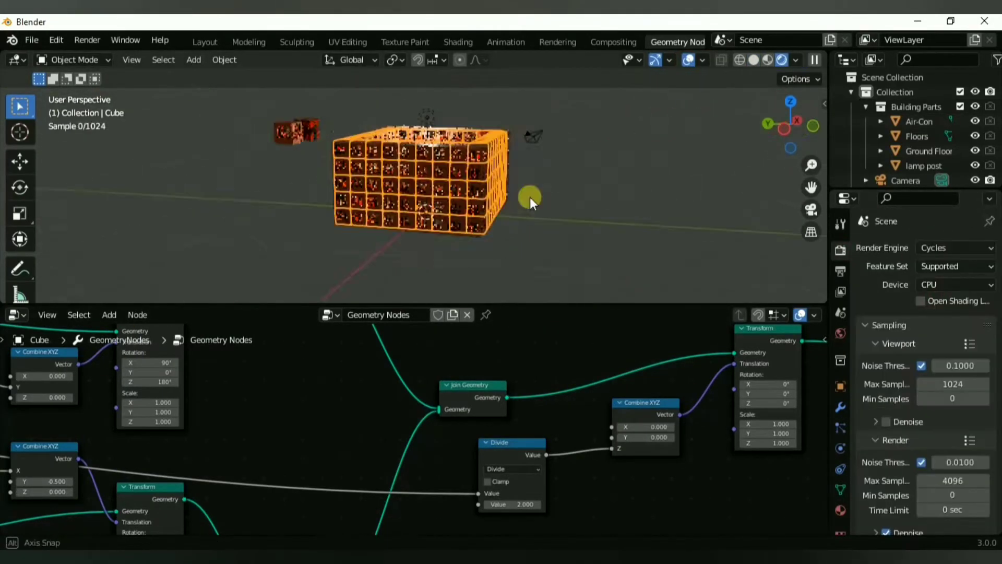
# Step: Reposition the two lower Transform nodes to tidy the node layout
pyautogui.scroll(-5, 400, 444)
pyautogui.press('s')
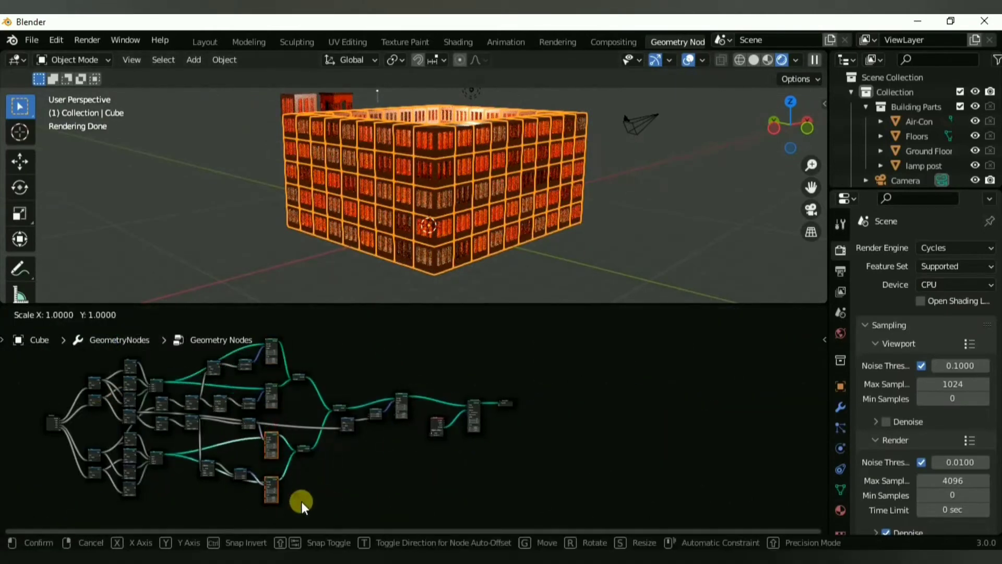
pyautogui.click(302, 501)
pyautogui.press('g')
pyautogui.click(318, 474)
# Step: Move the Object Info, Instance on Points and Group Output nodes far away from the wall nodes to make room
pyautogui.moveTo(418, 386); pyautogui.dragTo(548, 444)
pyautogui.press('g')
pyautogui.scroll(-4, 616, 477)
pyautogui.click(670, 475)
pyautogui.scroll(1, 670, 475)
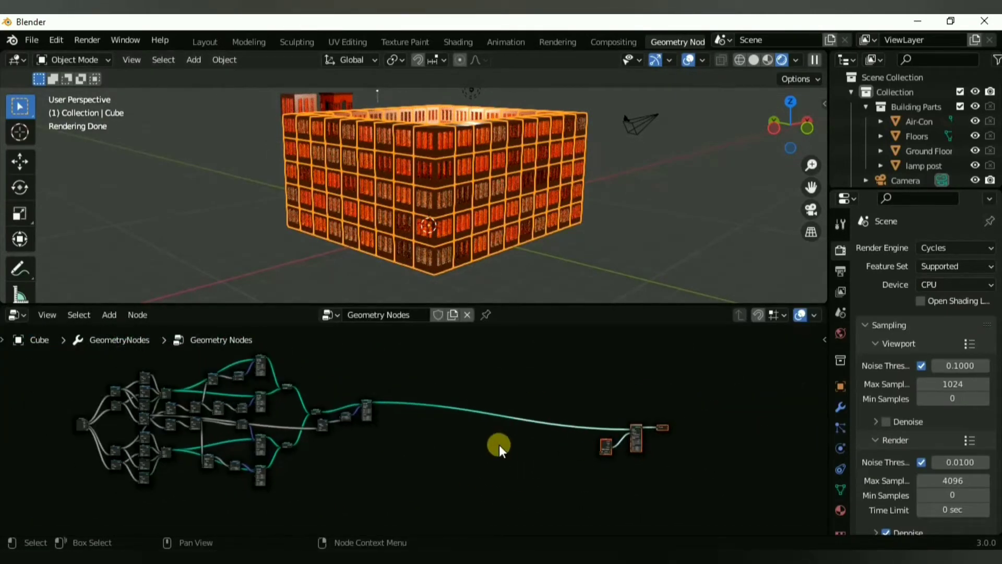
# Step: Move Group Output further away and place a copy of Group Input with its four Ceil nodes below the existing network
pyautogui.moveTo(615, 349); pyautogui.dragTo(633, 314, button='middle')
pyautogui.scroll(-2, 633, 334)
pyautogui.click(629, 393)
pyautogui.press('g')
pyautogui.scroll(2, 394, 381)
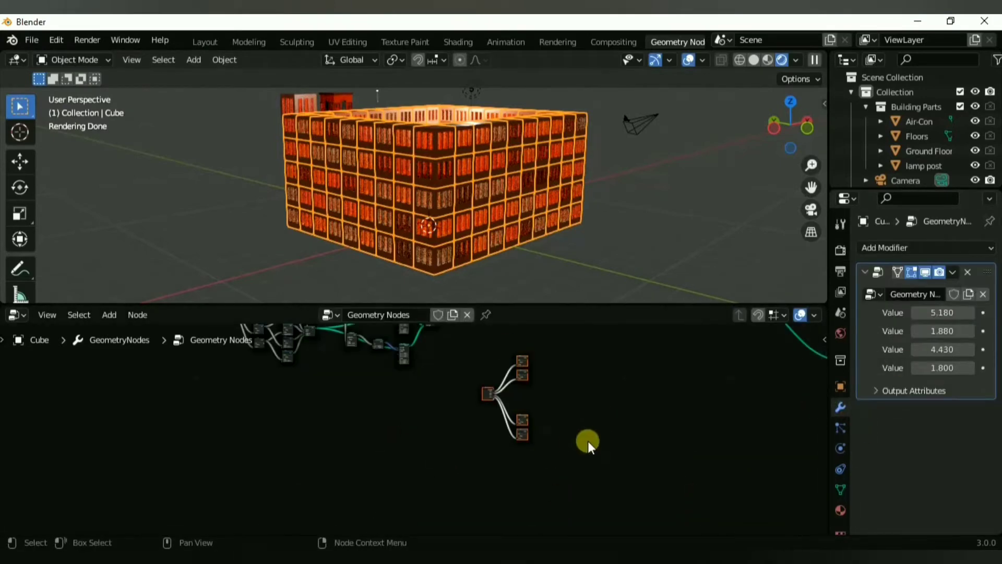
pyautogui.moveTo(587, 441); pyautogui.dragTo(586, 516, button='middle')
pyautogui.hotkey('ctrl', 'z')
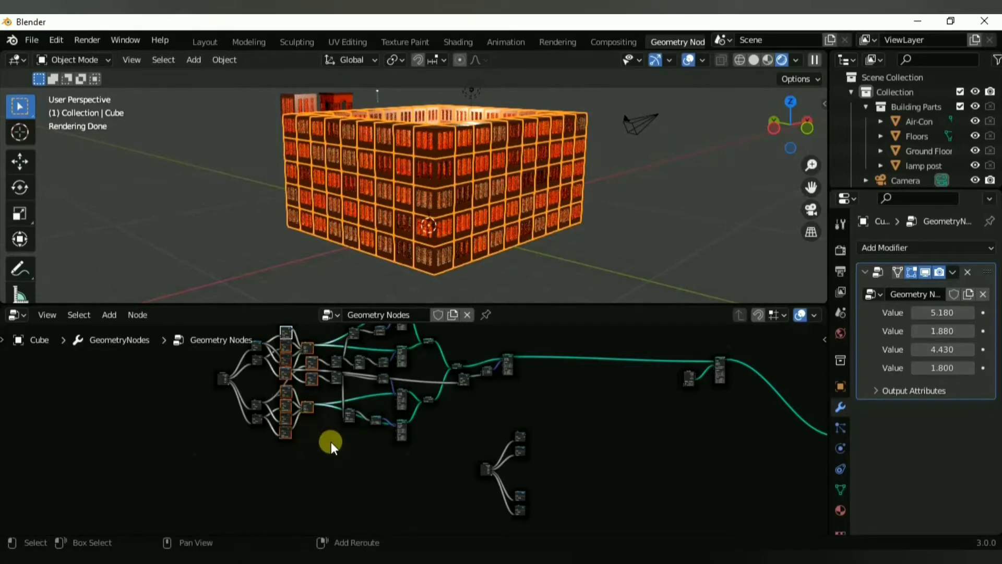
# Step: Place copies of the Grid nodes and their math nodes beside the copied Ceil nodes
pyautogui.press('g')
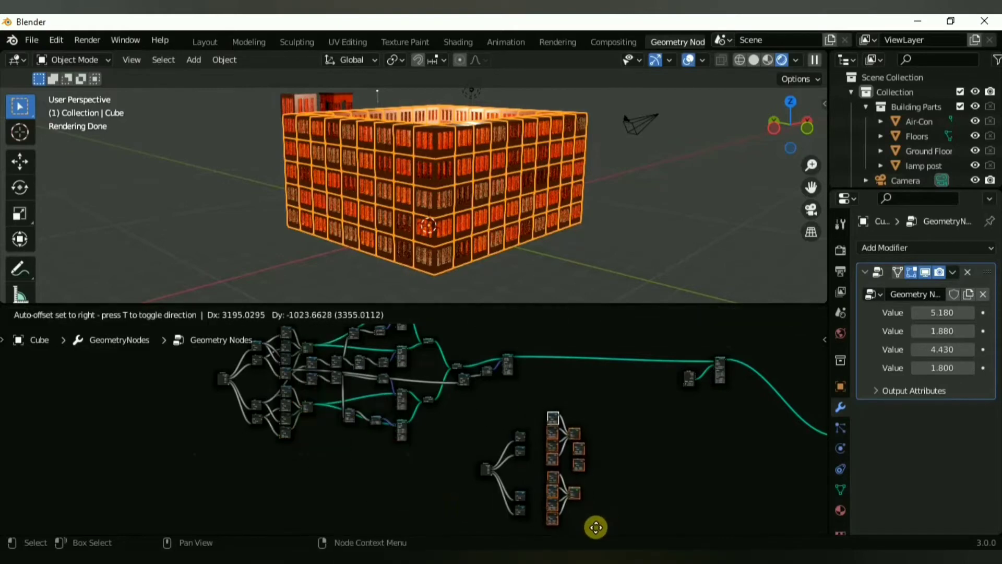
pyautogui.click(590, 526)
pyautogui.scroll(4, 563, 463)
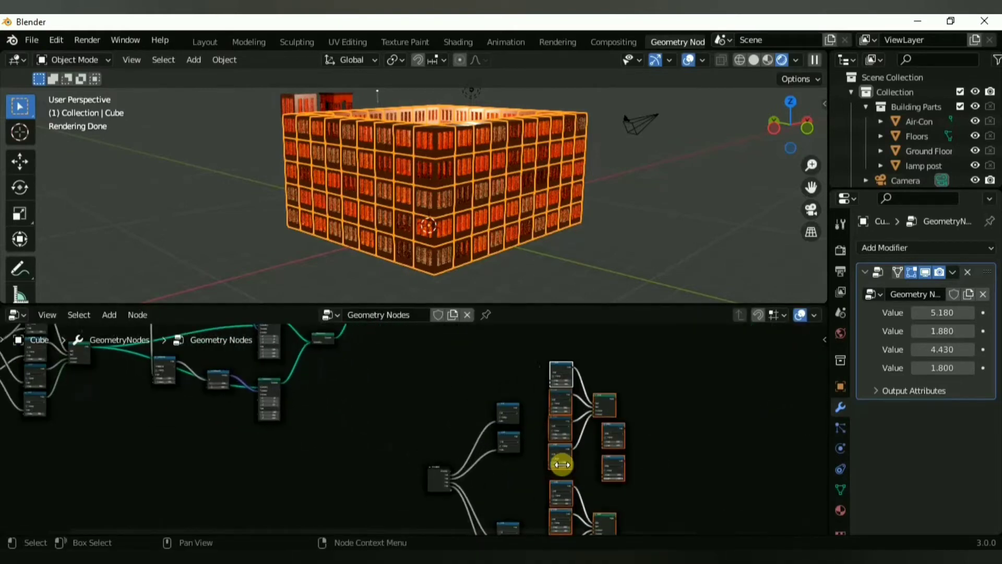
# Step: Delete the two extra Divide nodes beside the upper copied Grid
pyautogui.moveTo(637, 453); pyautogui.dragTo(572, 447, button='middle')
pyautogui.moveTo(528, 424); pyautogui.dragTo(598, 493)
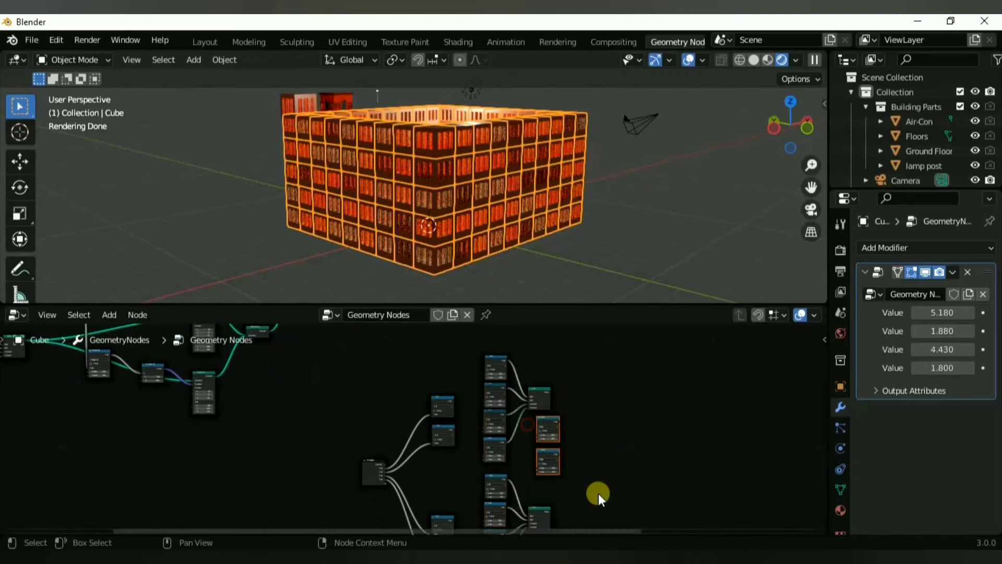
pyautogui.press('x')
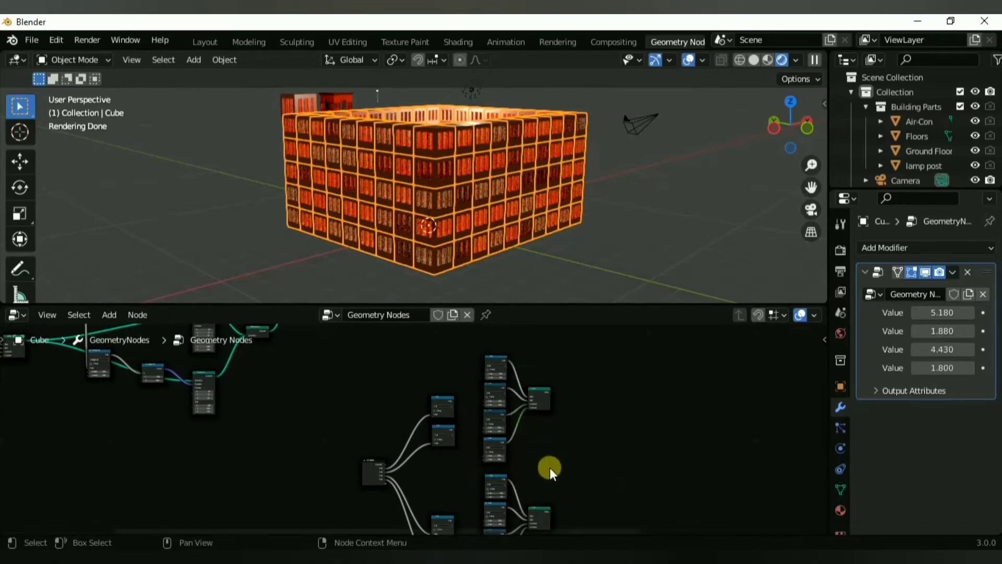
pyautogui.scroll(2, 522, 463)
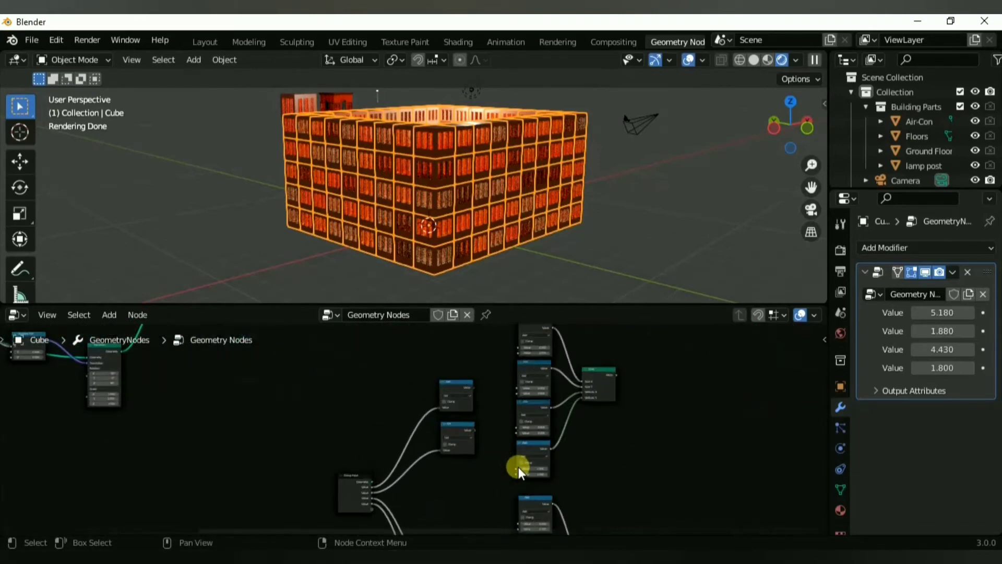
# Step: Duplicate the two Ceil nodes feeding the upper copied Grid and stack all four in one column
pyautogui.scroll(4, 468, 462)
pyautogui.moveTo(513, 412); pyautogui.dragTo(464, 427, button='middle')
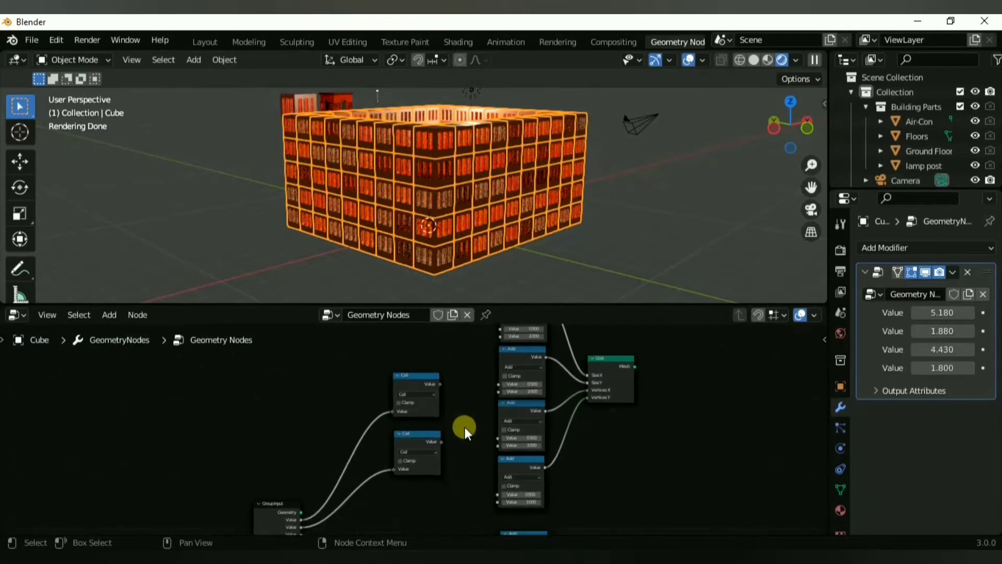
pyautogui.scroll(-4, 462, 436)
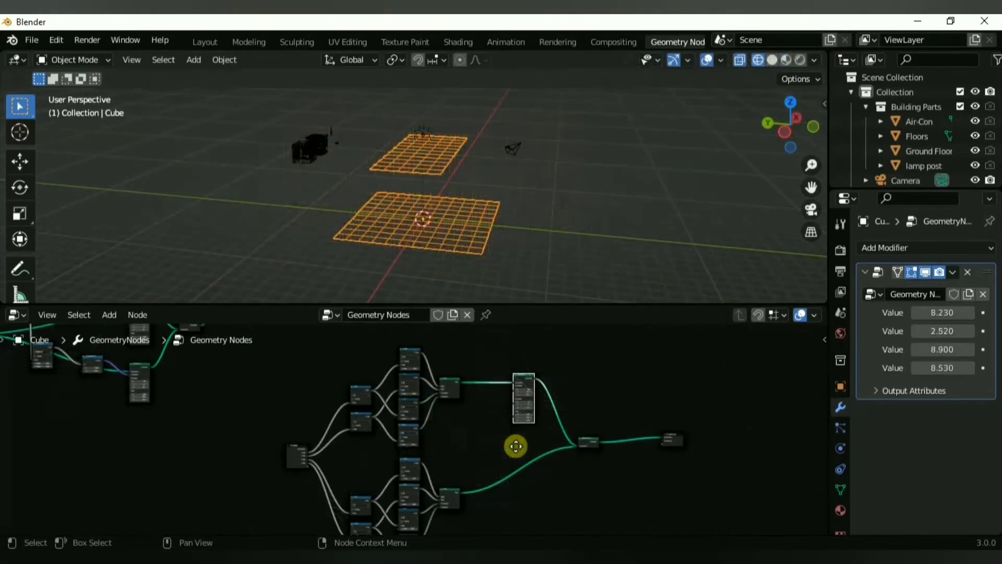
pyautogui.scroll(2, 490, 436)
pyautogui.scroll(-1, 469, 428)
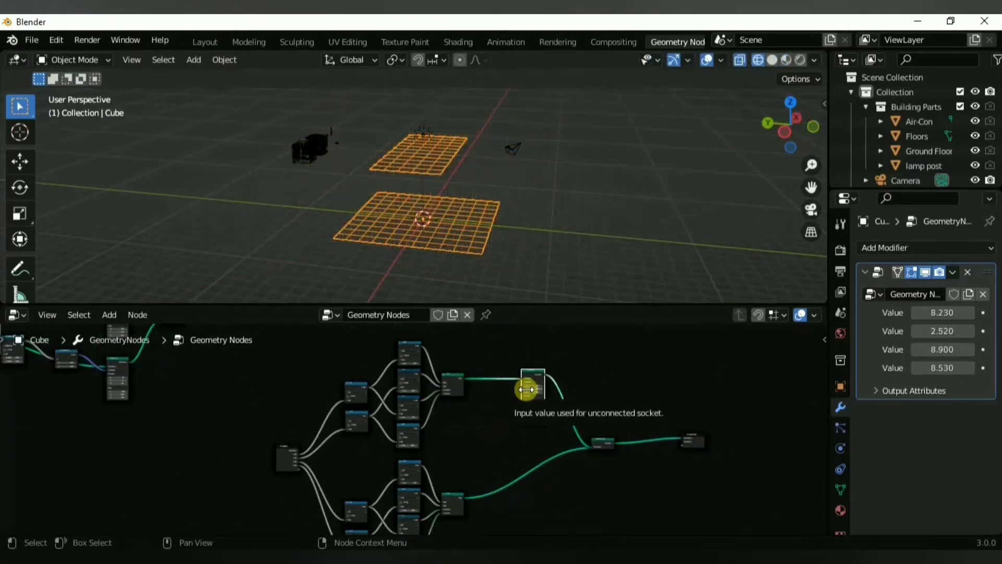
pyautogui.scroll(6, 411, 430)
pyautogui.moveTo(324, 396); pyautogui.dragTo(362, 419, button='middle')
pyautogui.moveTo(334, 389); pyautogui.dragTo(368, 449)
pyautogui.hotkey('shift', 'd')
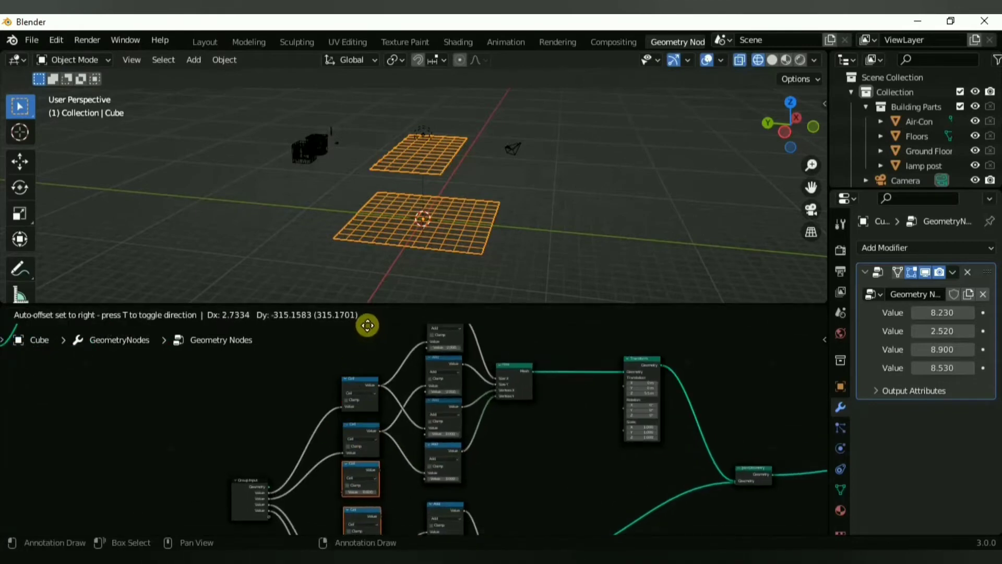
pyautogui.moveTo(387, 512); pyautogui.dragTo(375, 473)
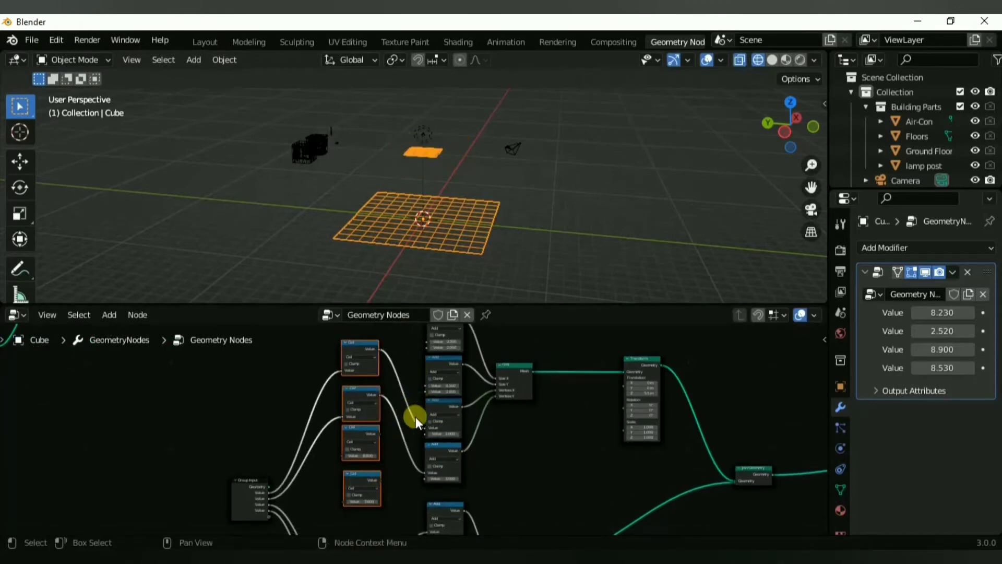
# Step: Rewire the upper Grid's four Ceil nodes so that each one feeds its own Add node
pyautogui.moveTo(418, 388); pyautogui.dragTo(426, 385)
pyautogui.scroll(5, 412, 433)
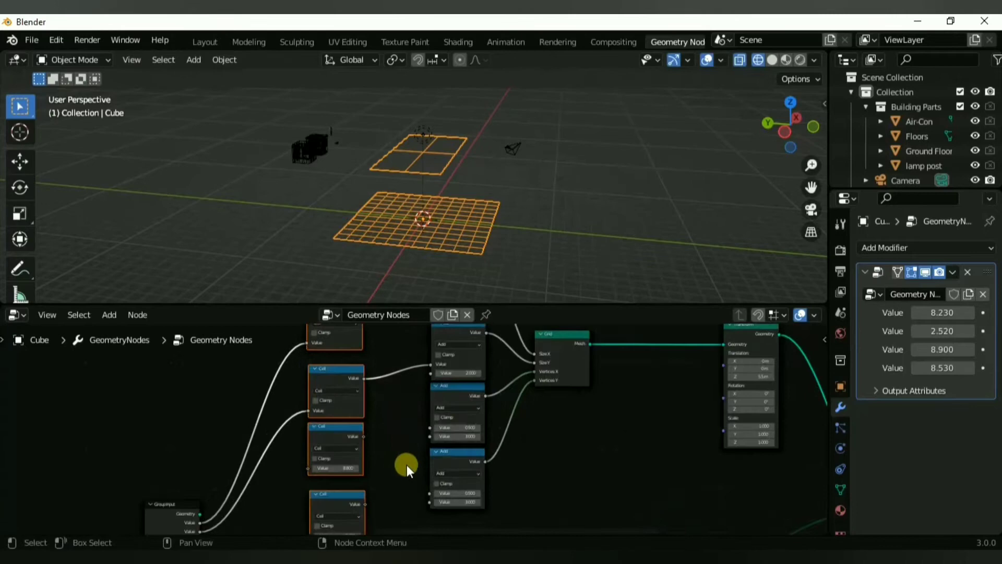
pyautogui.scroll(-1, 406, 465)
pyautogui.moveTo(368, 435); pyautogui.dragTo(429, 427)
pyautogui.moveTo(369, 498); pyautogui.dragTo(422, 484)
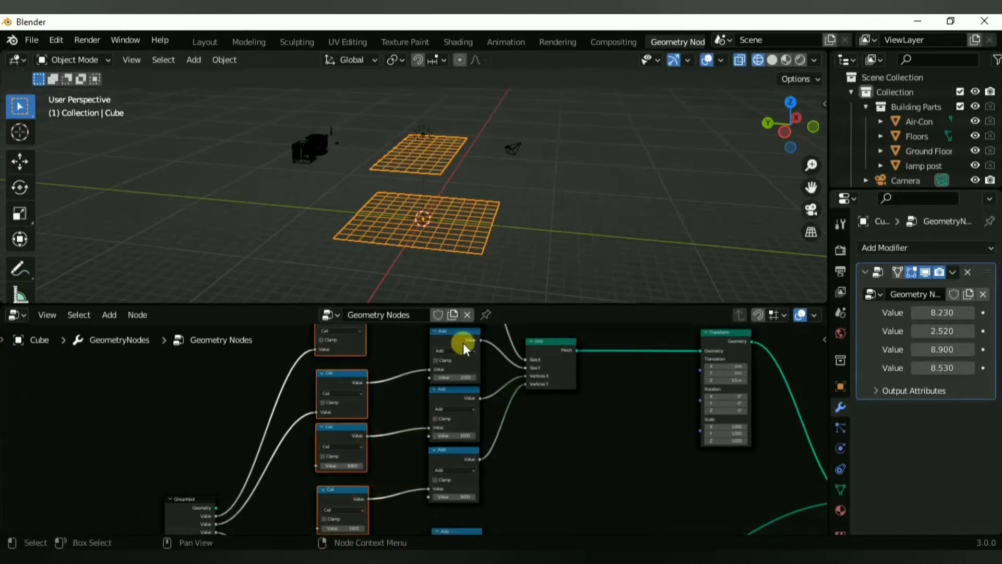
# Step: Cut the copied Group Input's links and connect the upper Grid's first two Ceil nodes to its third and fourth values
pyautogui.scroll(-4, 415, 423)
pyautogui.moveTo(393, 483); pyautogui.dragTo(430, 437, button='middle')
pyautogui.scroll(4, 430, 437)
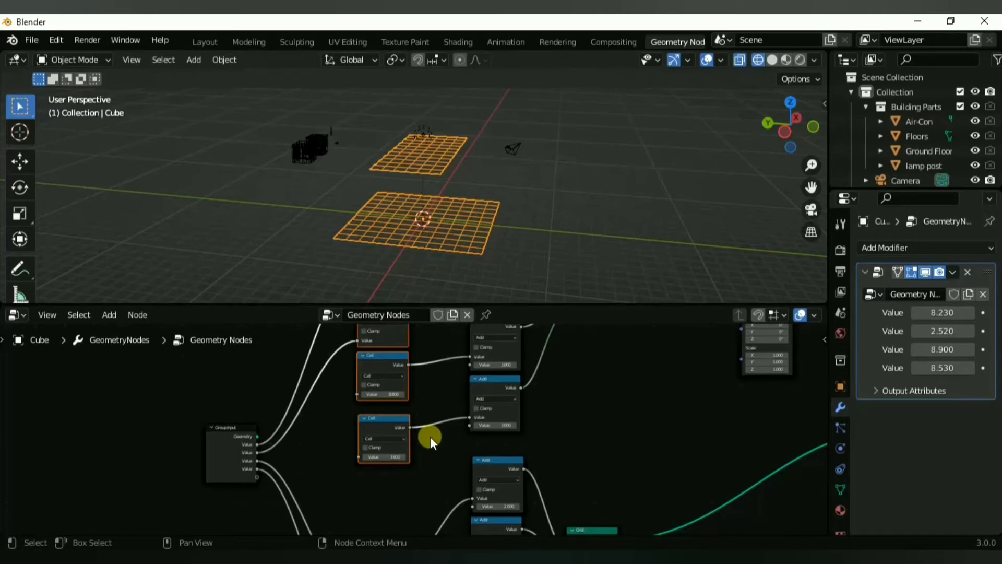
pyautogui.scroll(-2, 430, 437)
pyautogui.scroll(1, 372, 484)
pyautogui.keyDown('ctrl'); pyautogui.moveTo(307, 467); pyautogui.dragTo(362, 453, button='right'); pyautogui.keyUp('ctrl')
pyautogui.scroll(-2, 337, 392)
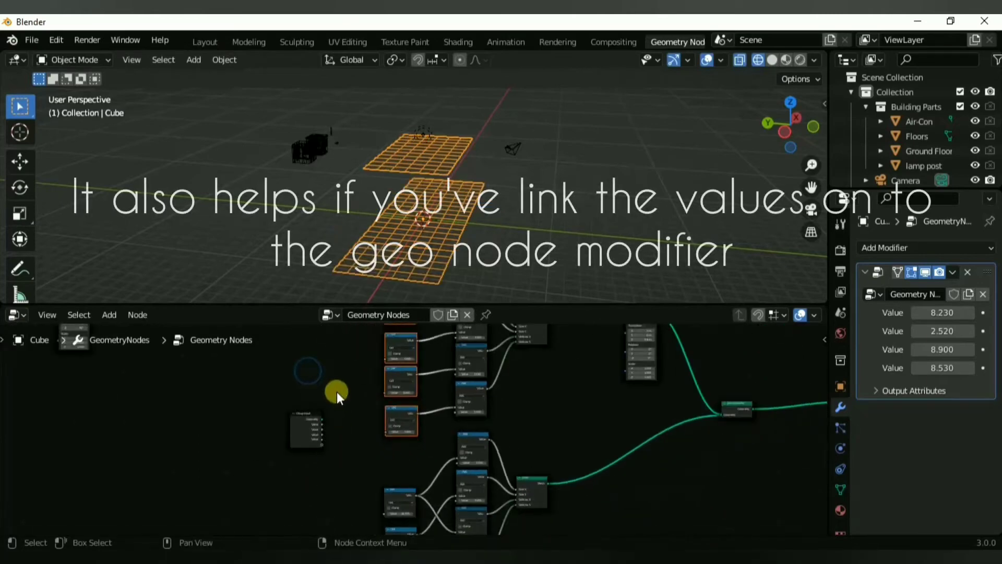
pyautogui.moveTo(386, 345); pyautogui.dragTo(324, 462)
pyautogui.moveTo(387, 385); pyautogui.dragTo(324, 466)
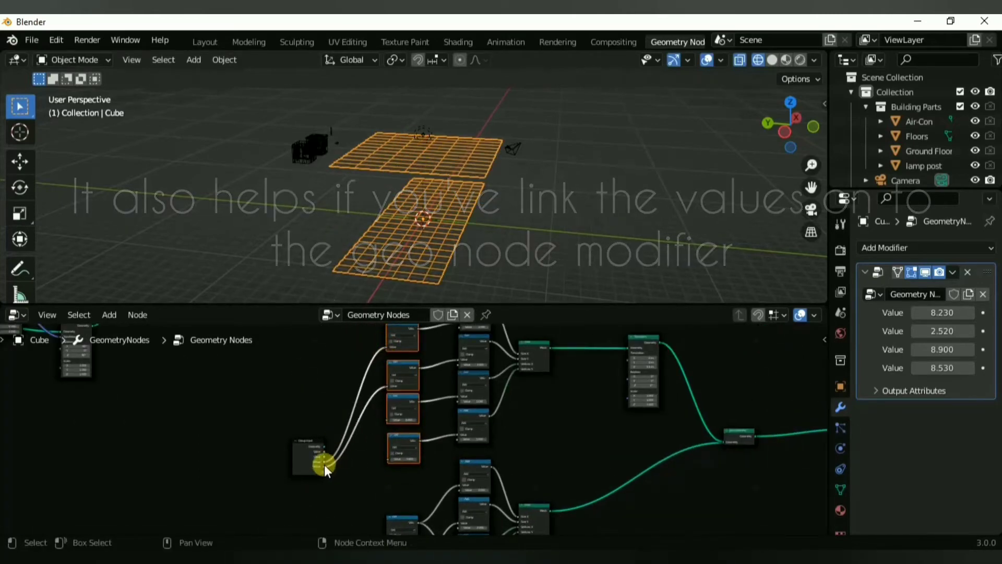
# Step: Connect the lower Grid's two Ceil nodes to the Group Input's values
pyautogui.moveTo(395, 499); pyautogui.dragTo(403, 440, button='middle')
pyautogui.scroll(1, 403, 440)
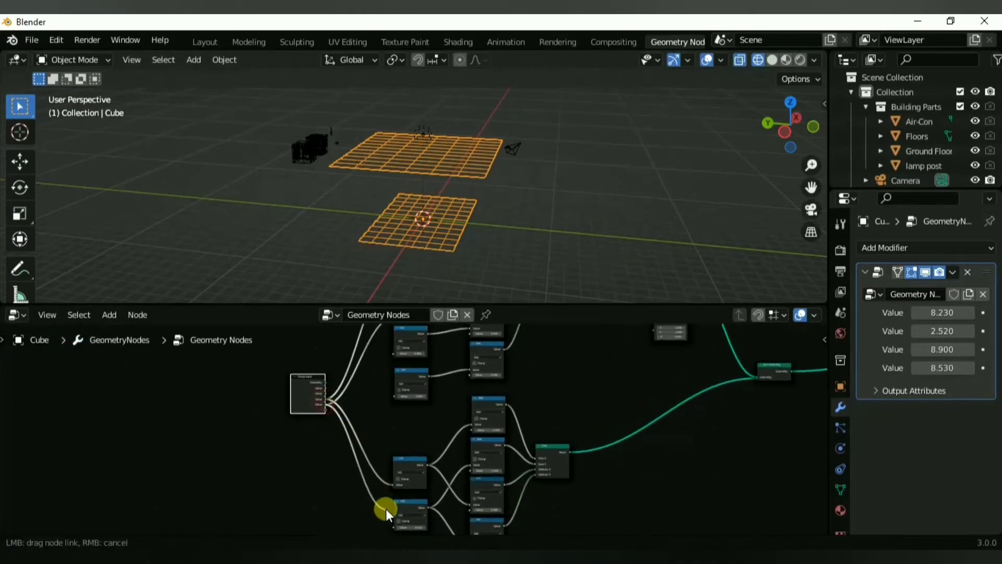
pyautogui.moveTo(387, 509); pyautogui.dragTo(393, 528)
pyautogui.moveTo(325, 405); pyautogui.dragTo(393, 461)
# Step: Connect the upper Grid's remaining two Ceil nodes to the Group Input's first two values and set both vertices Add values to 4
pyautogui.moveTo(396, 451); pyautogui.dragTo(378, 524, button='middle')
pyautogui.moveTo(446, 277); pyautogui.dragTo(477, 200, button='middle')
pyautogui.scroll(3, 318, 381)
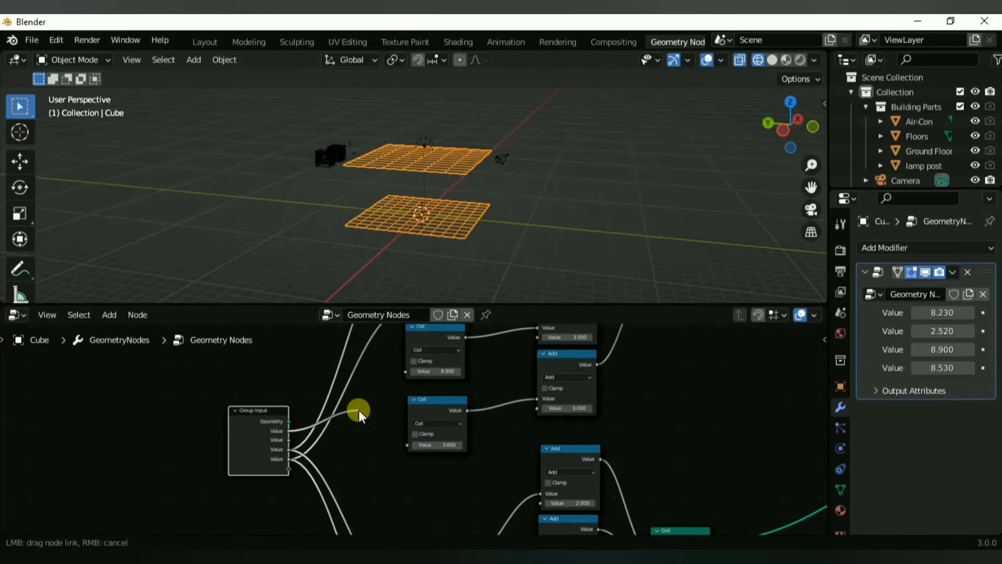
pyautogui.moveTo(359, 409); pyautogui.dragTo(406, 371)
pyautogui.moveTo(438, 271); pyautogui.dragTo(457, 191, button='middle')
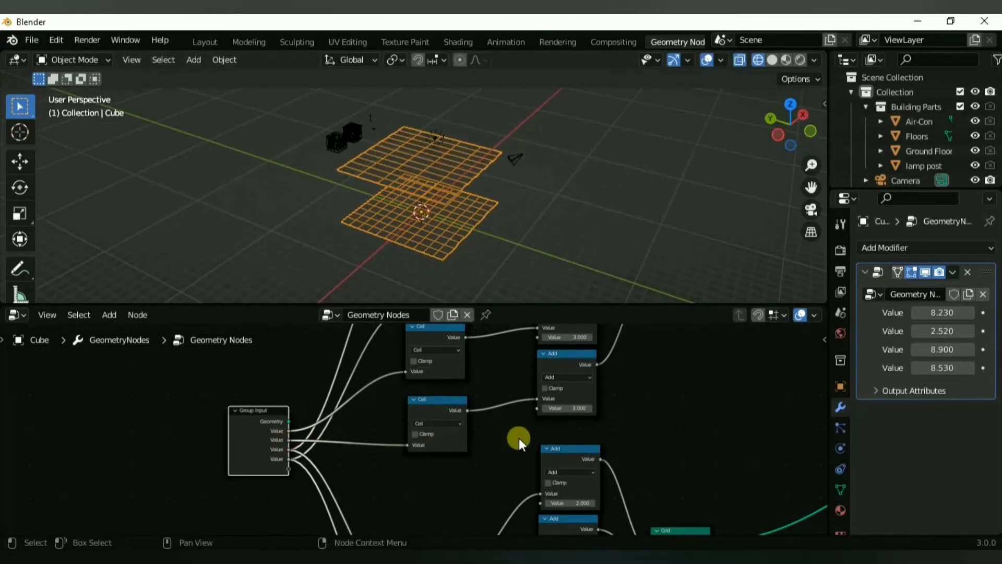
pyautogui.scroll(2, 509, 446)
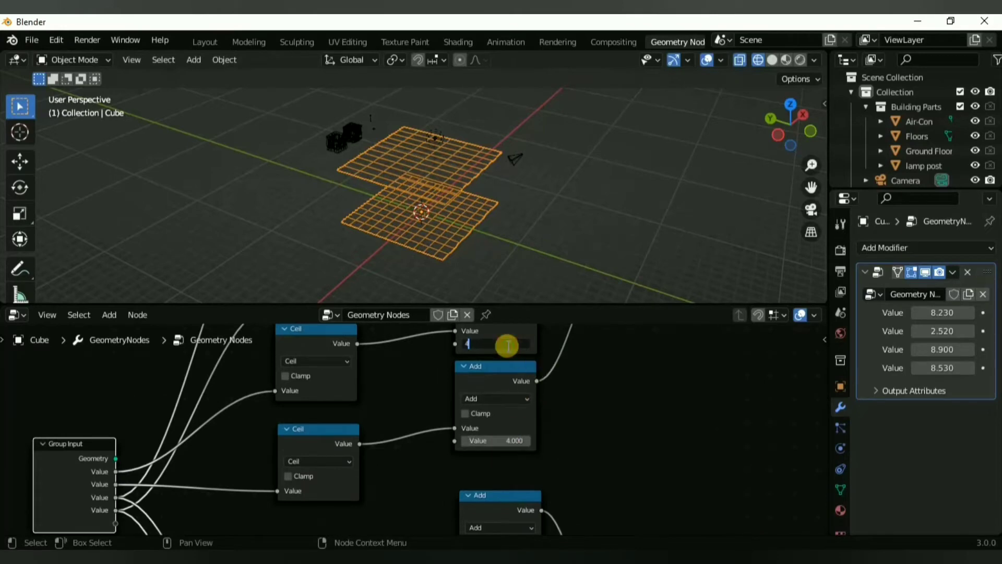
pyautogui.press('Return')
# Step: Move the lower Grid's two Ceil nodes down and place duplicates of them directly above
pyautogui.scroll(-5, 553, 413)
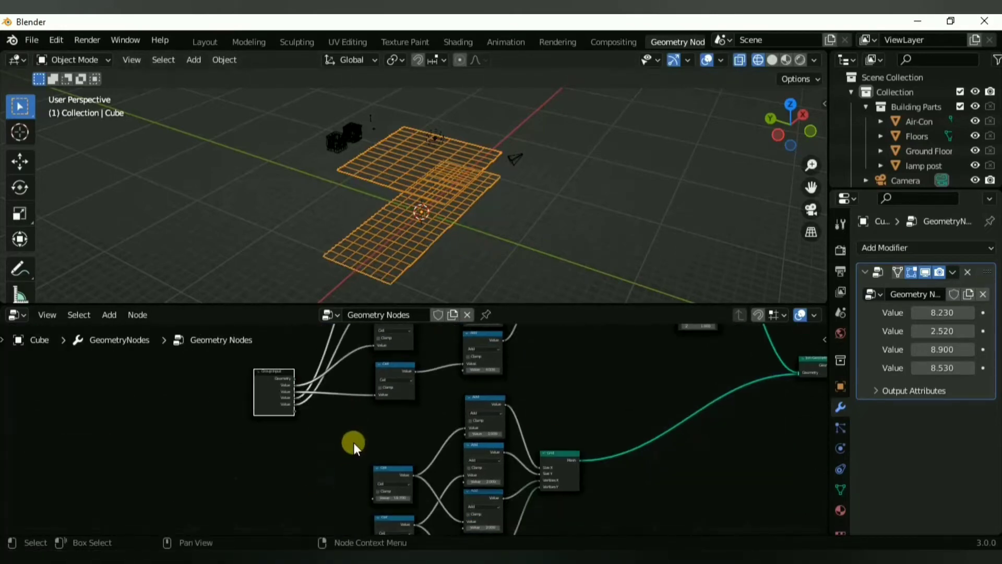
pyautogui.moveTo(353, 443); pyautogui.dragTo(368, 411, button='middle')
pyautogui.moveTo(369, 411); pyautogui.dragTo(421, 535)
pyautogui.press('g')
pyautogui.press('y')
pyautogui.click(437, 442)
pyautogui.hotkey('shift', 'd')
pyautogui.press('y')
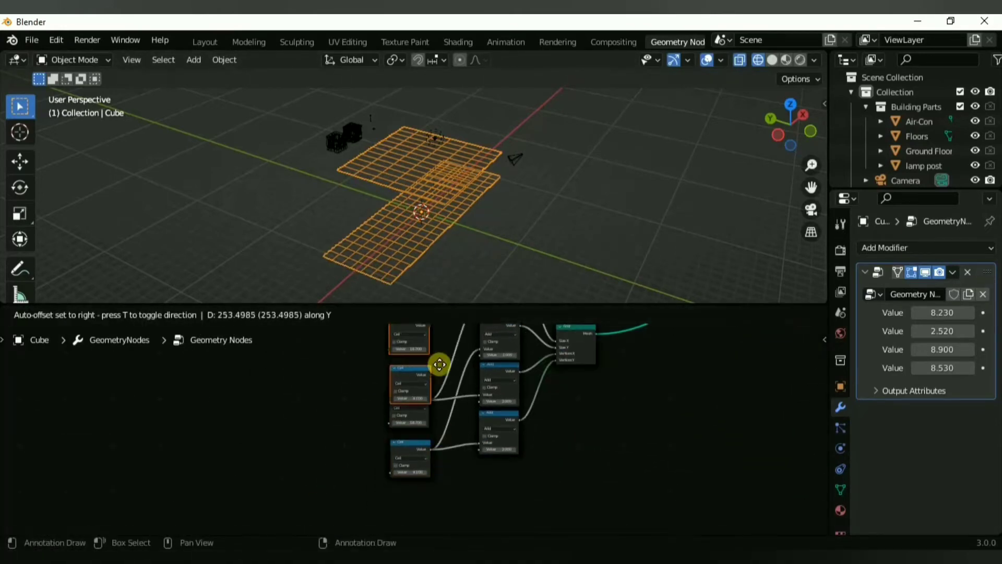
pyautogui.click(440, 364)
# Step: Rewire the lower Grid's four Ceil nodes so that each one feeds its own Add node
pyautogui.moveTo(473, 416); pyautogui.dragTo(443, 449, button='middle')
pyautogui.moveTo(401, 389); pyautogui.dragTo(390, 435, button='middle')
pyautogui.scroll(1, 389, 435)
pyautogui.moveTo(390, 435); pyautogui.dragTo(441, 425)
pyautogui.moveTo(440, 426); pyautogui.dragTo(446, 451, button='middle')
pyautogui.keyDown('ctrl'); pyautogui.moveTo(417, 436); pyautogui.dragTo(433, 440, button='right'); pyautogui.keyUp('ctrl')
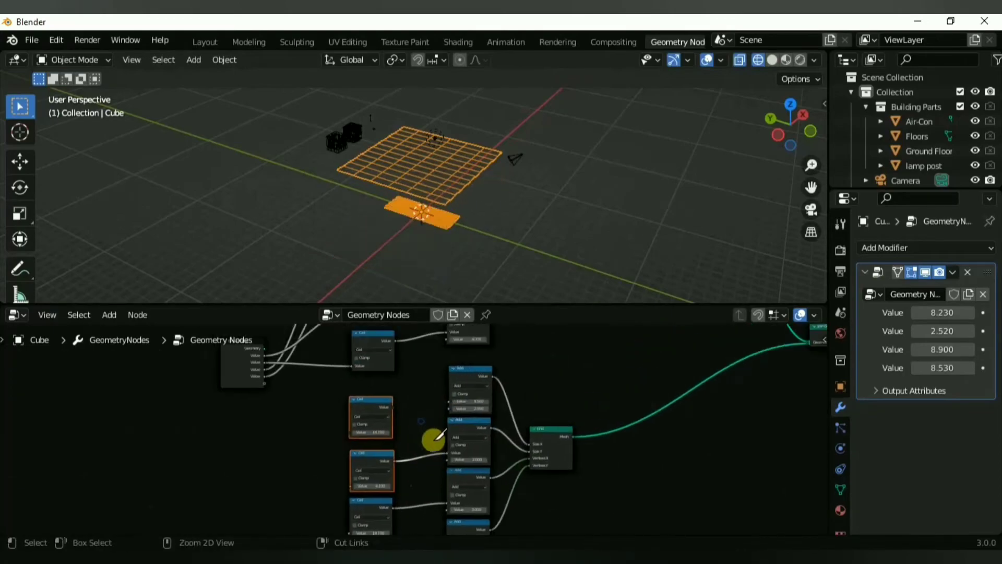
pyautogui.moveTo(447, 401); pyautogui.dragTo(397, 409)
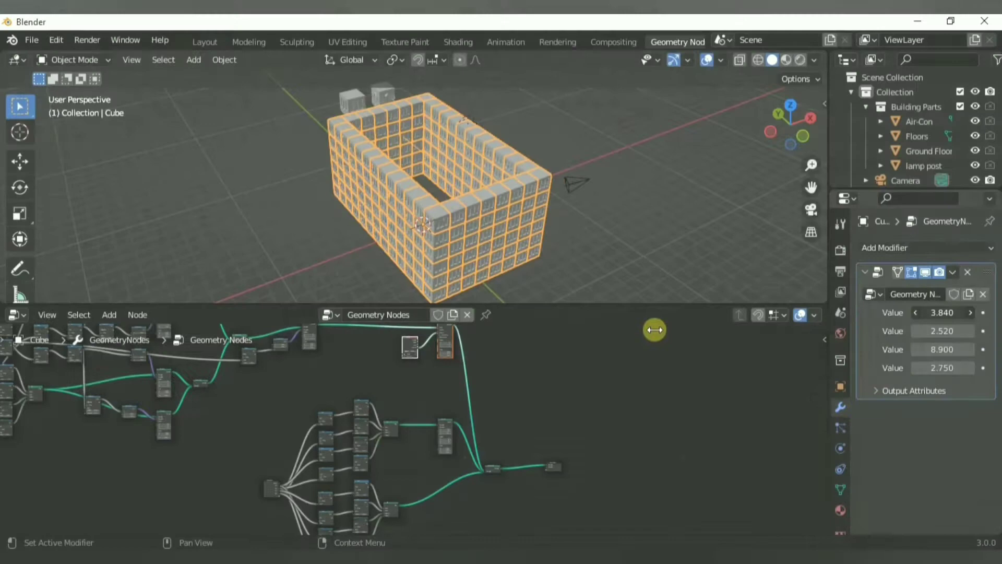
# Step: Set the modifier's first value to 20.330 and its third value to 11.400
pyautogui.moveTo(935, 313); pyautogui.dragTo(969, 308)
pyautogui.moveTo(12, 370); pyautogui.dragTo(918, 313)
pyautogui.moveTo(942, 349); pyautogui.dragTo(590, 340)
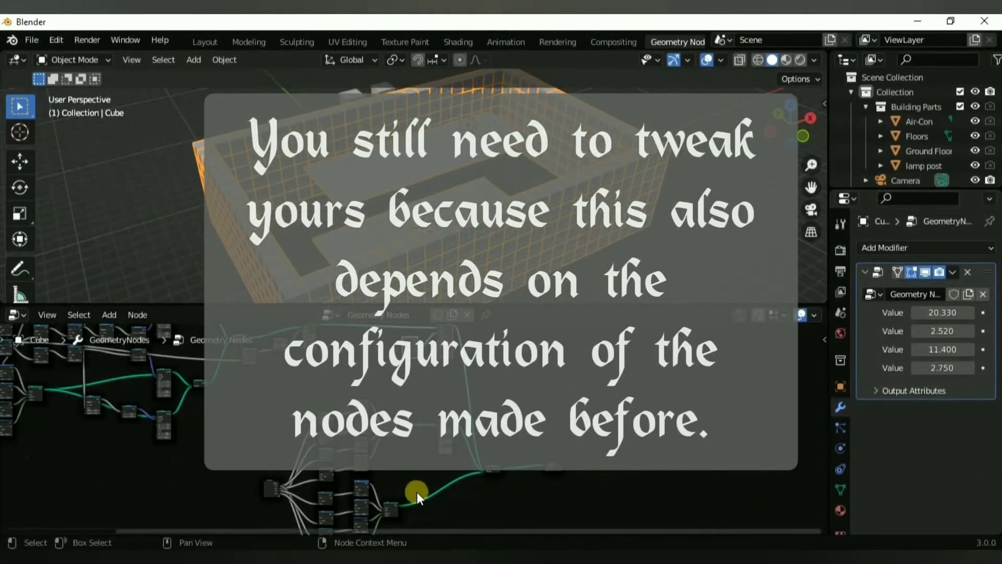
# Step: Connect the lower Grid's four Ceil nodes to the values of the copied Group Input
pyautogui.scroll(6, 417, 491)
pyautogui.moveTo(445, 449); pyautogui.dragTo(464, 428, button='middle')
pyautogui.moveTo(420, 469); pyautogui.dragTo(420, 469)
pyautogui.moveTo(329, 357); pyautogui.dragTo(421, 485)
pyautogui.moveTo(365, 396); pyautogui.dragTo(350, 467, button='middle')
pyautogui.scroll(1, 334, 417)
pyautogui.moveTo(306, 392); pyautogui.dragTo(309, 399)
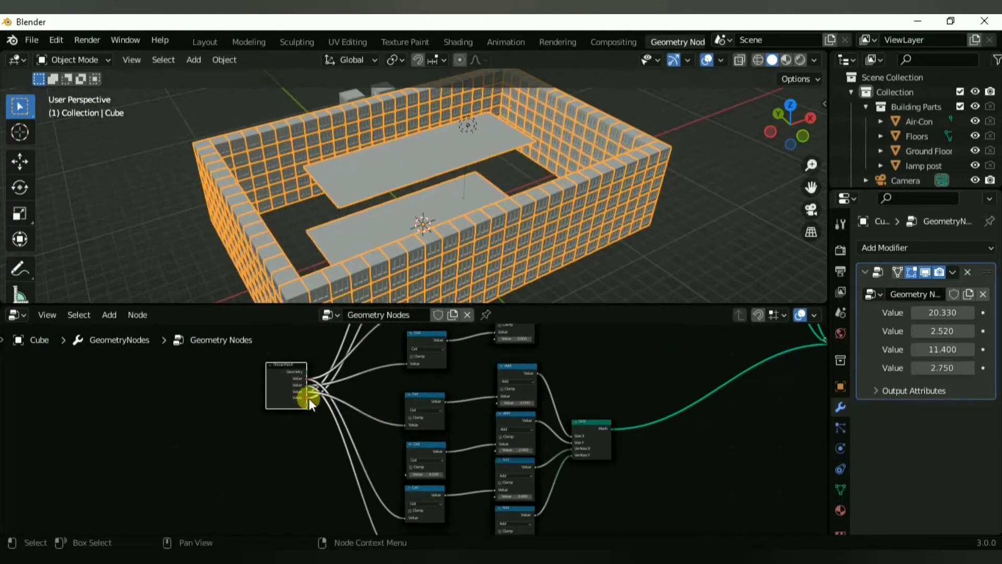
# Step: Increase the modifier's first value to 25.310 and its third value to 12.060
pyautogui.moveTo(484, 261); pyautogui.dragTo(481, 218, button='middle')
pyautogui.moveTo(955, 318); pyautogui.dragTo(1001, 319)
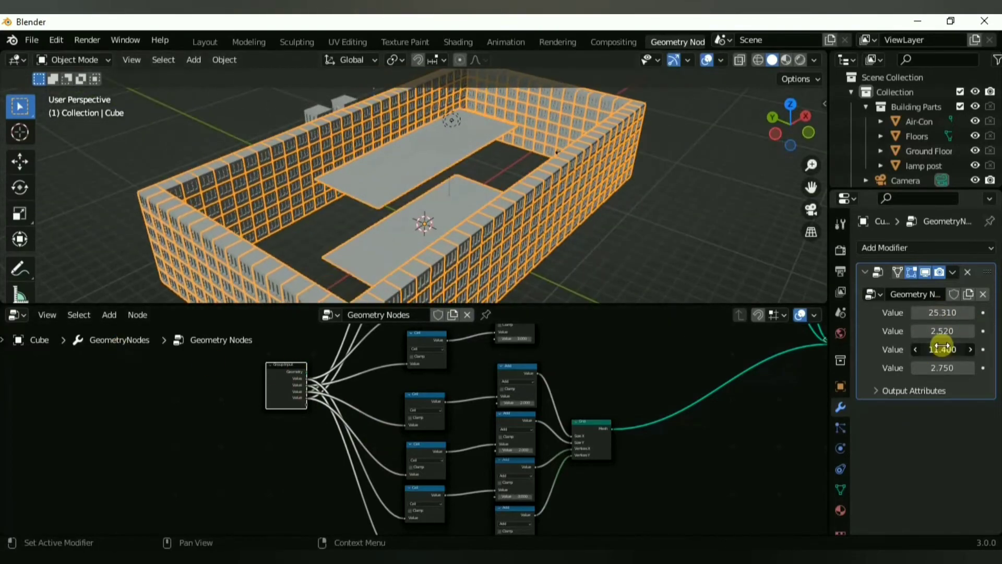
pyautogui.moveTo(942, 348); pyautogui.dragTo(11, 438)
# Step: Set the Add value feeding the upper Grid's Size Y to 3
pyautogui.scroll(-4, 762, 345)
pyautogui.moveTo(763, 344); pyautogui.dragTo(523, 446, button='middle')
pyautogui.scroll(1, 407, 447)
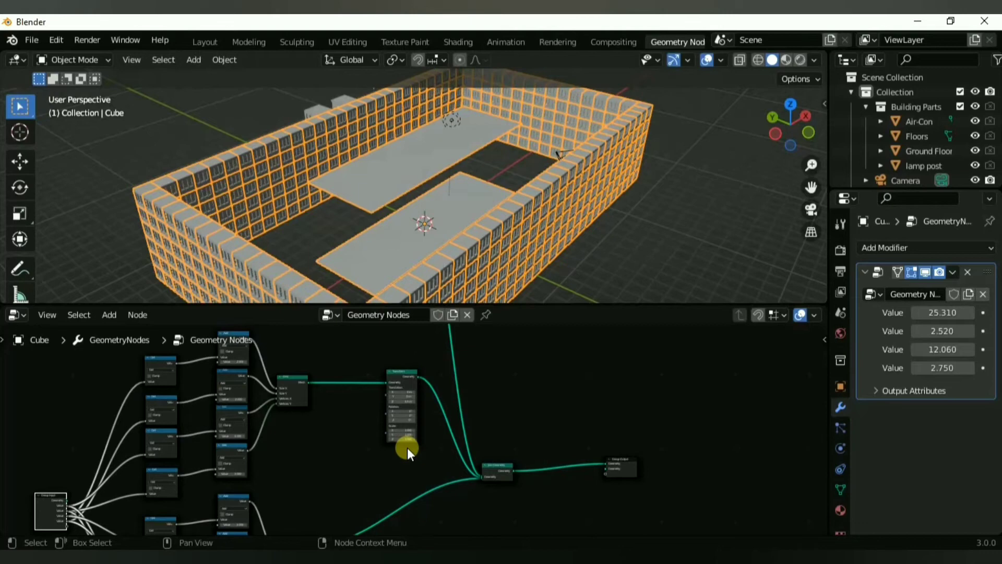
pyautogui.scroll(5, 180, 462)
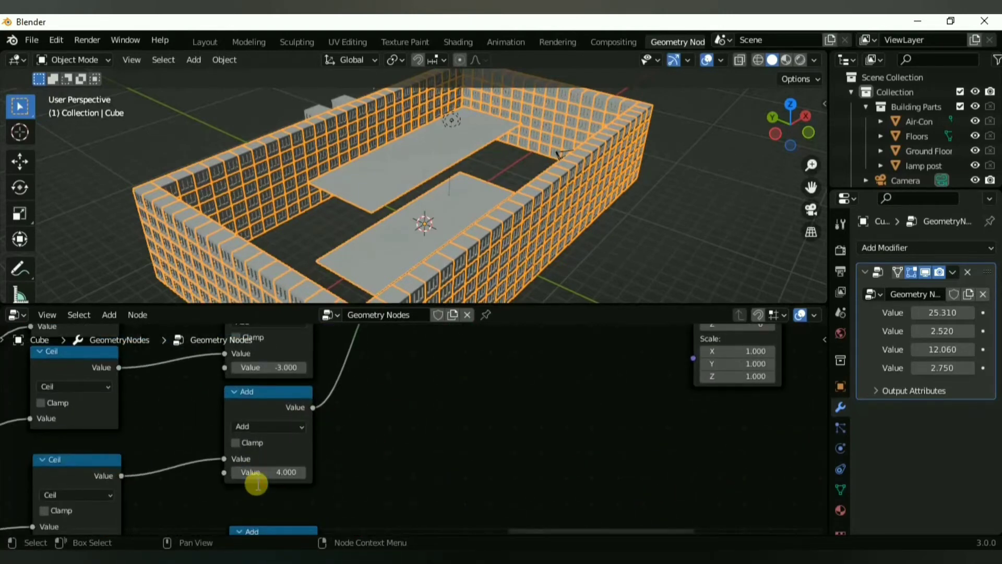
pyautogui.scroll(-2, 334, 407)
pyautogui.scroll(2, 384, 448)
pyautogui.click(325, 443)
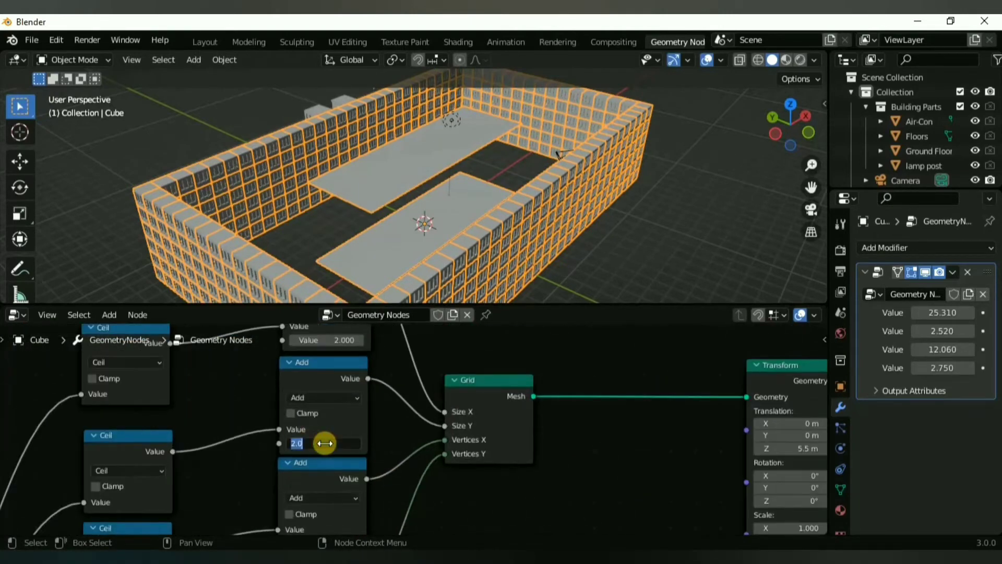
pyautogui.moveTo(450, 481); pyautogui.dragTo(482, 412, button='middle')
pyautogui.scroll(-1, 458, 479)
pyautogui.write('3')
pyautogui.press('Return')
# Step: Set the Add values feeding the lower Grid's vertices to 4
pyautogui.moveTo(499, 513); pyautogui.dragTo(508, 334, button='middle')
pyautogui.click(427, 405)
pyautogui.write('4')
pyautogui.press('Return')
pyautogui.scroll(-1, 459, 434)
pyautogui.moveTo(559, 190); pyautogui.dragTo(496, 177, button='middle')
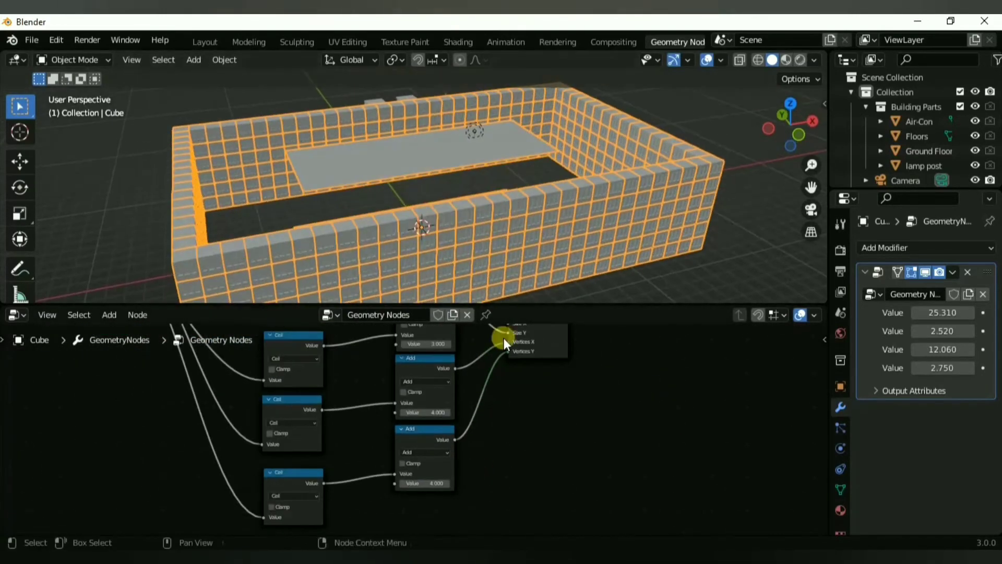
# Step: Duplicate the upper Grid's Transform node and insert it between the lower Grid and Join Geometry
pyautogui.scroll(-8, 440, 465)
pyautogui.scroll(2, 433, 452)
pyautogui.hotkey('shift', 'd')
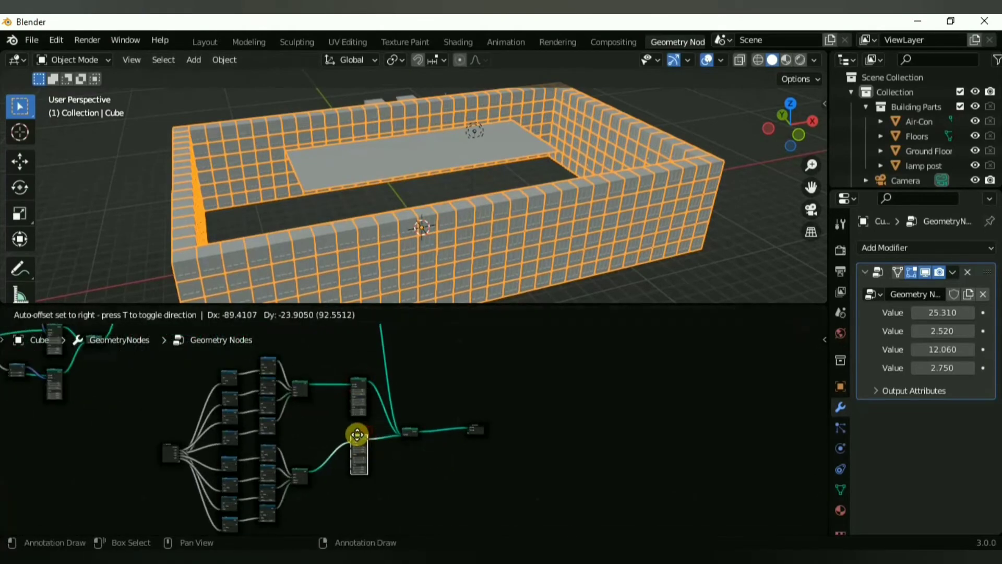
pyautogui.click(357, 435)
# Step: Reset the Z translation of the lower Grid's new Transform node to 0 m
pyautogui.moveTo(407, 214); pyautogui.dragTo(470, 240, button='middle')
pyautogui.scroll(6, 501, 427)
pyautogui.press('BackSpace')
pyautogui.moveTo(542, 250); pyautogui.dragTo(502, 245, button='middle')
pyautogui.moveTo(516, 374); pyautogui.dragTo(520, 444)
# Step: Raise the modifier's first value to 30.470
pyautogui.scroll(-8, 520, 397)
pyautogui.scroll(2, 520, 390)
pyautogui.moveTo(937, 315); pyautogui.dragTo(965, 315)
pyautogui.click(937, 316)
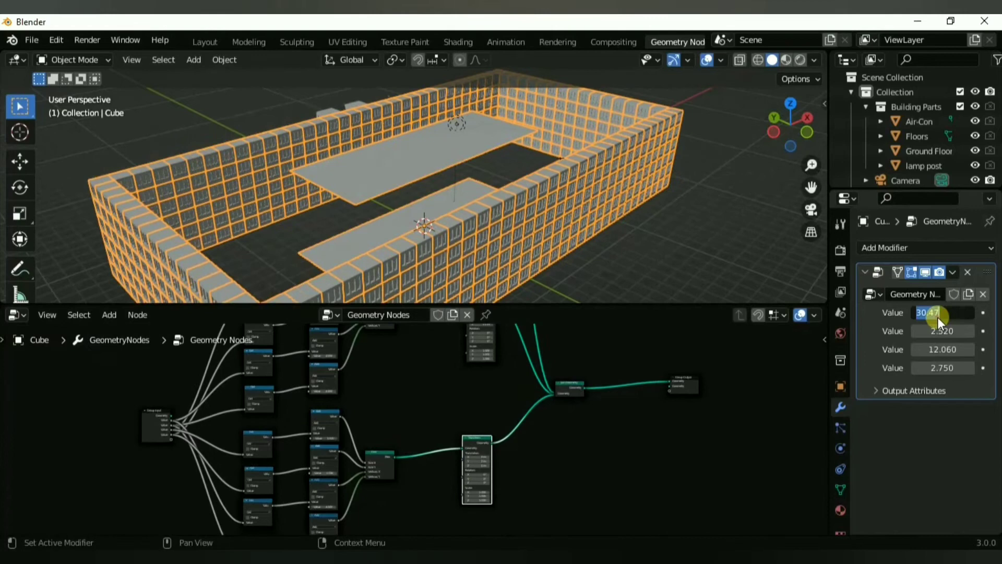
# Step: Reassign which Group Input values feed the upper Grid's Ceil nodes
pyautogui.scroll(-2, 398, 449)
pyautogui.scroll(3, 256, 422)
pyautogui.moveTo(200, 378); pyautogui.dragTo(352, 442, button='middle')
pyautogui.scroll(4, 337, 406)
pyautogui.click(353, 339)
pyautogui.moveTo(357, 352); pyautogui.dragTo(357, 443)
pyautogui.moveTo(350, 469); pyautogui.dragTo(356, 418, button='middle')
pyautogui.scroll(1, 260, 474)
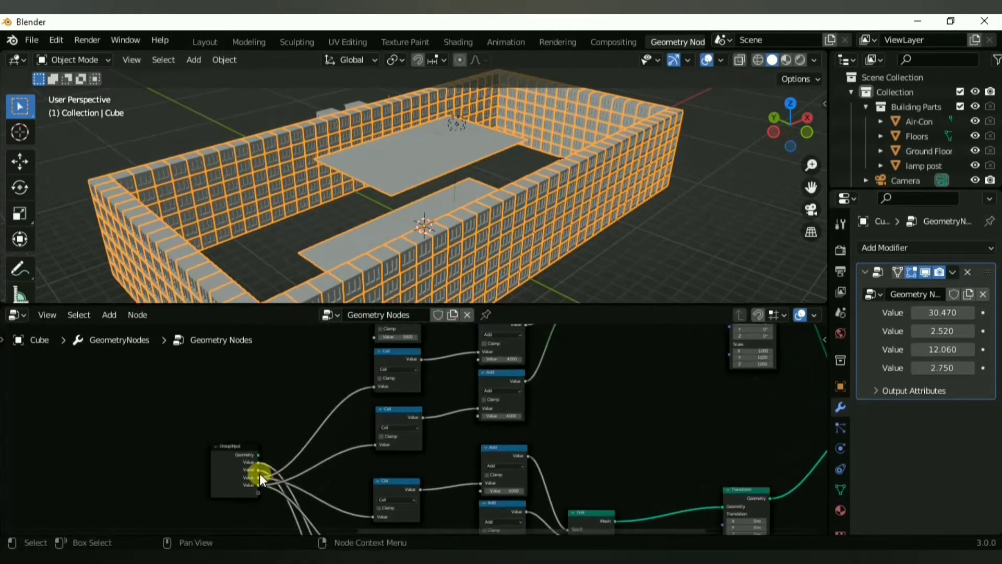
pyautogui.moveTo(297, 452); pyautogui.dragTo(374, 368)
pyautogui.moveTo(259, 495); pyautogui.dragTo(373, 368)
# Step: Reassign the Group Input links feeding the lower Grid's Ceil nodes
pyautogui.moveTo(355, 443); pyautogui.dragTo(417, 419, button='middle')
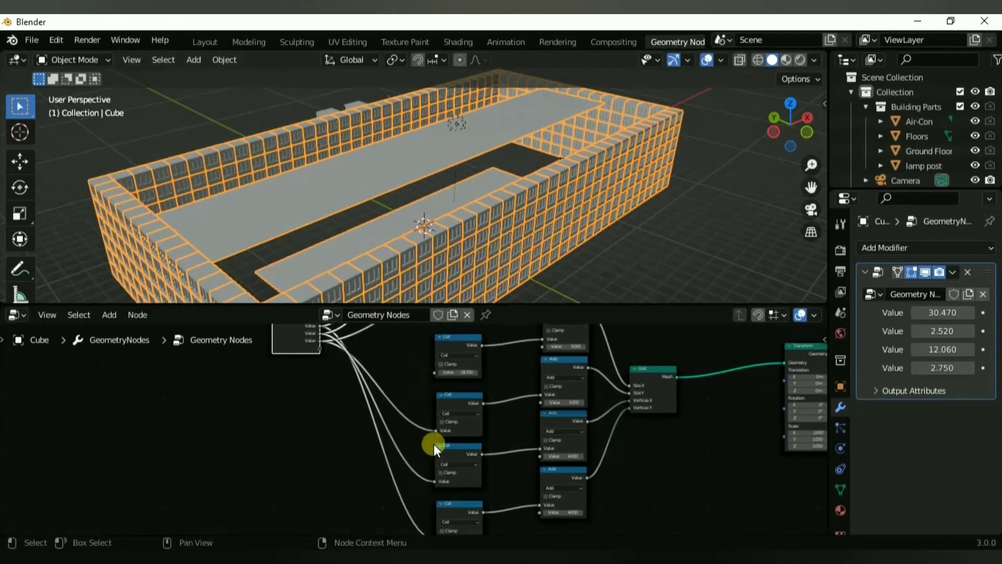
pyautogui.moveTo(436, 431); pyautogui.dragTo(435, 453)
pyautogui.moveTo(389, 333); pyautogui.dragTo(406, 445, button='middle')
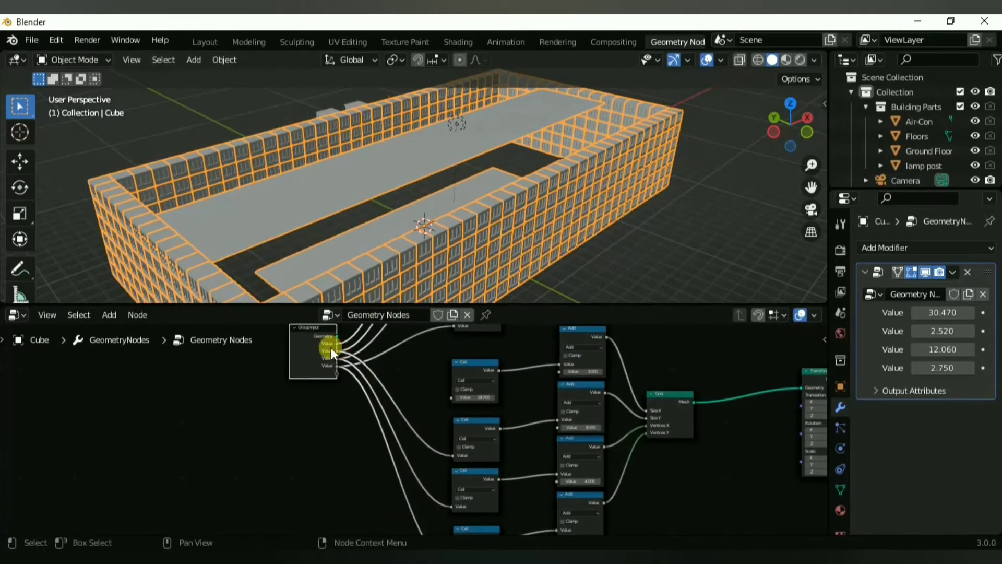
# Step: Set the modifier's first value to 26.090 and its third value to 8.000, trying smaller third values on the way
pyautogui.moveTo(488, 172); pyautogui.dragTo(528, 170, button='middle')
pyautogui.scroll(-3, 528, 170)
pyautogui.moveTo(942, 313); pyautogui.dragTo(876, 313)
pyautogui.moveTo(942, 349); pyautogui.dragTo(992, 349)
pyautogui.moveTo(109, 379); pyautogui.dragTo(601, 449)
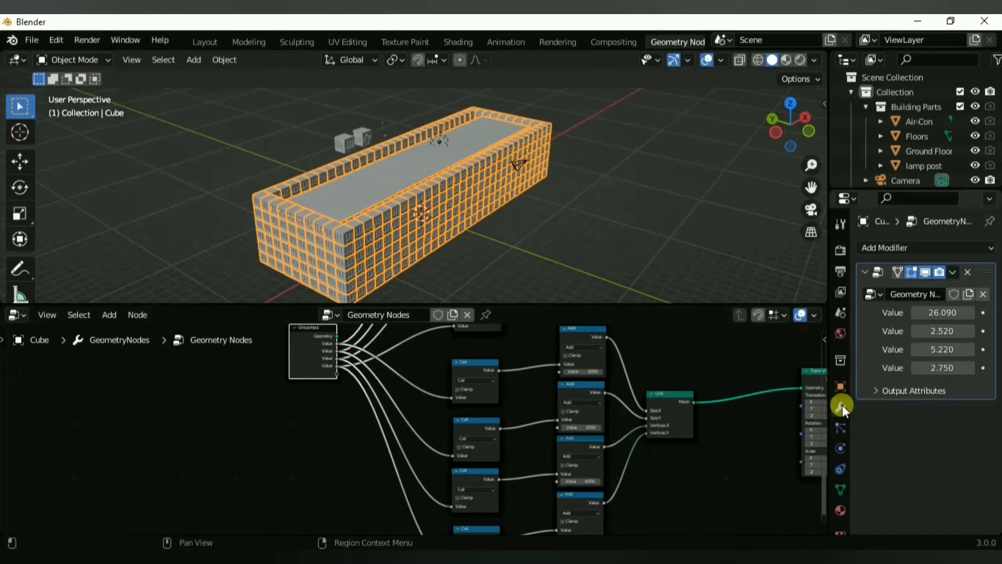
pyautogui.moveTo(938, 349); pyautogui.dragTo(884, 393)
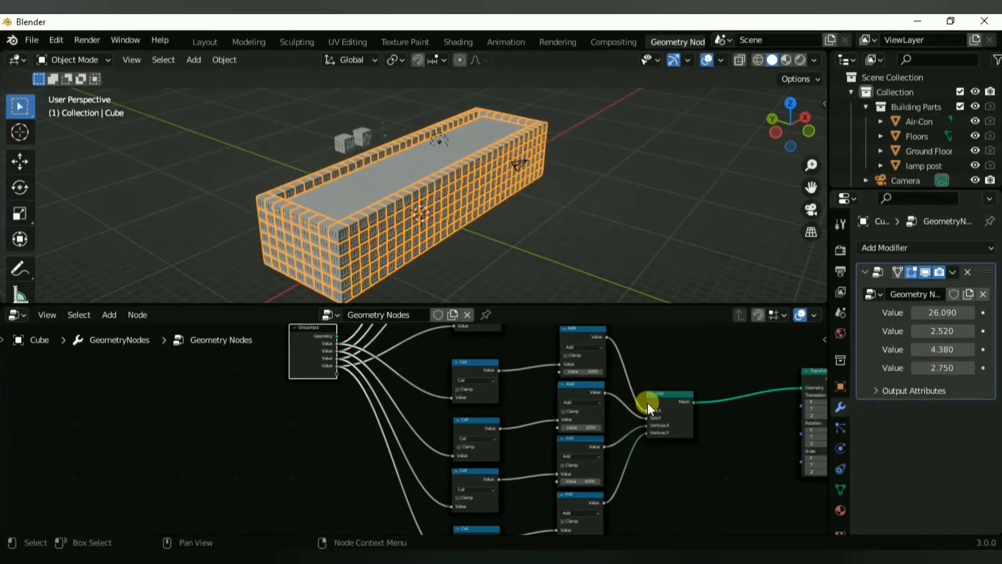
pyautogui.moveTo(944, 348); pyautogui.dragTo(981, 348)
# Step: Try a different Add value for the lower Grid's Vertices X and set it back to 4
pyautogui.scroll(5, 641, 444)
pyautogui.moveTo(658, 507); pyautogui.dragTo(746, 520)
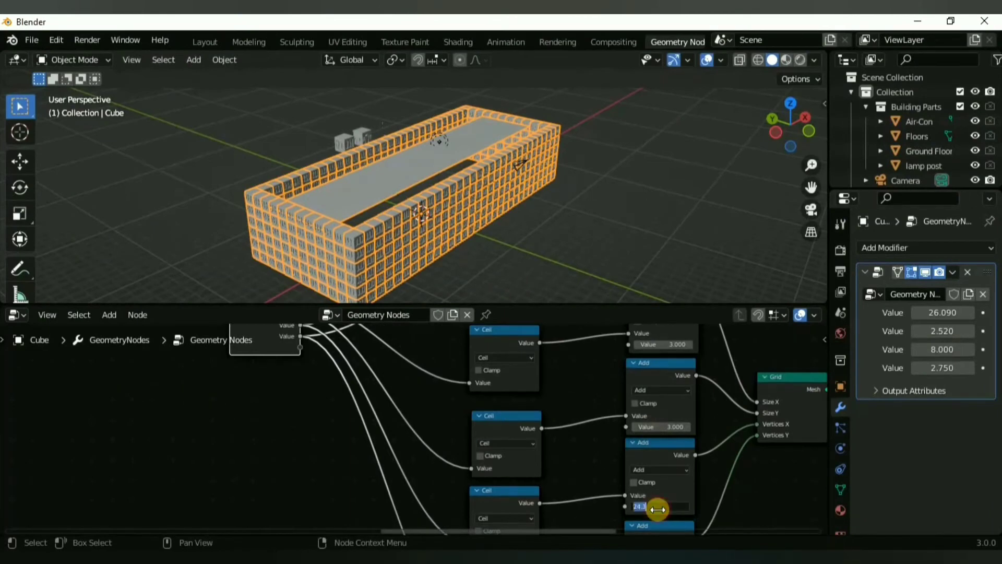
pyautogui.write('4')
pyautogui.press('Return')
pyautogui.scroll(-6, 638, 456)
pyautogui.scroll(5, 625, 456)
pyautogui.scroll(-5, 430, 380)
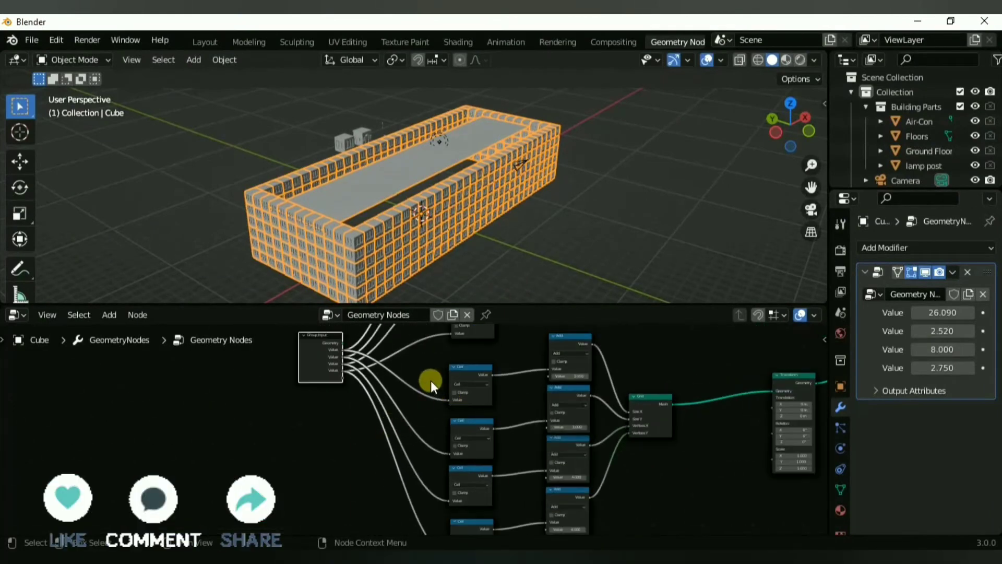
pyautogui.scroll(1, 337, 347)
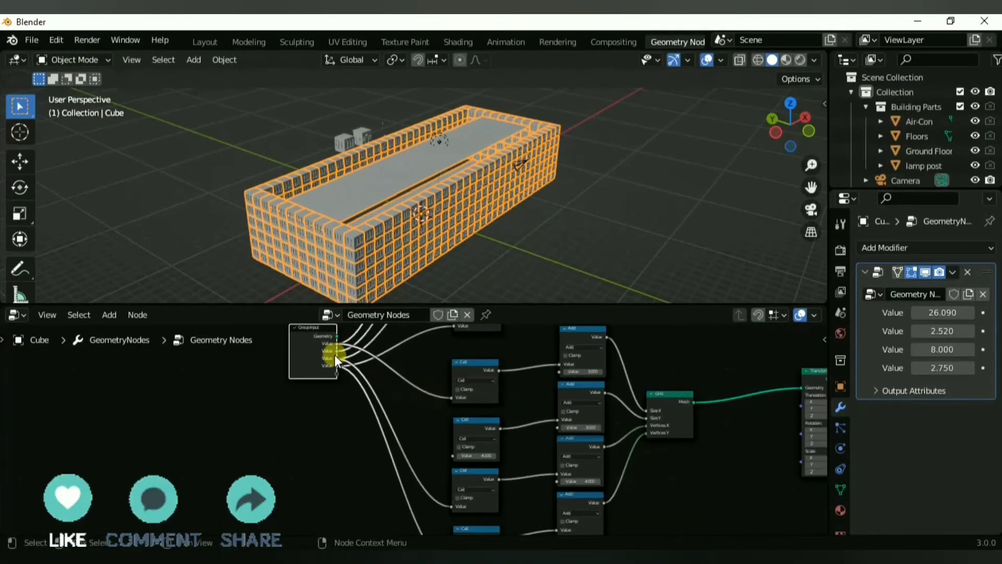
# Step: Examine the roof fit of the building and the Add nodes feeding the upper Grid's sizes
pyautogui.moveTo(381, 246); pyautogui.dragTo(464, 231, button='middle')
pyautogui.scroll(-3, 531, 406)
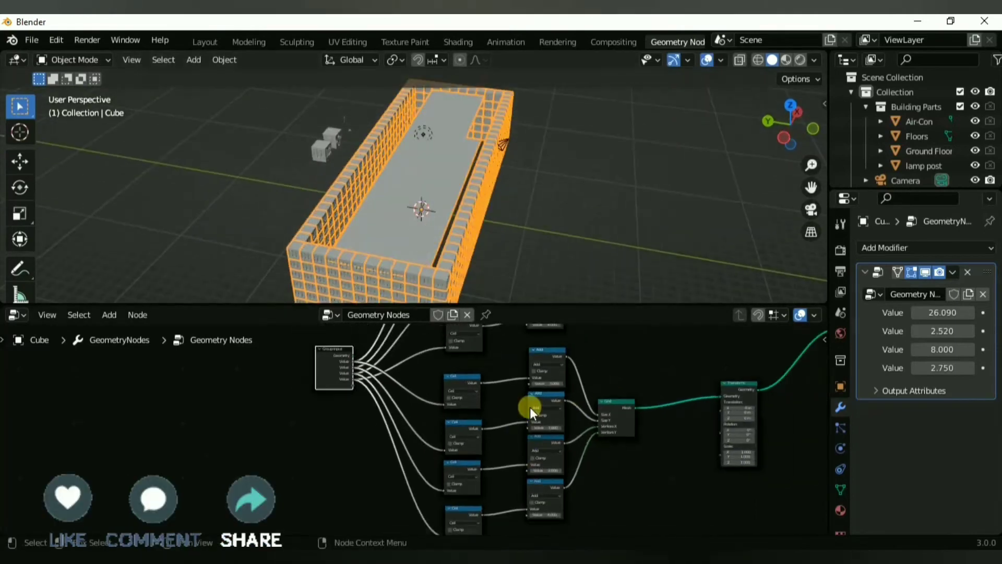
pyautogui.moveTo(517, 339); pyautogui.dragTo(468, 465, button='middle')
pyautogui.scroll(4, 468, 465)
pyautogui.scroll(1, 468, 465)
pyautogui.moveTo(472, 369); pyautogui.dragTo(421, 427, button='middle')
pyautogui.scroll(5, 420, 427)
pyautogui.moveTo(524, 358); pyautogui.dragTo(557, 361)
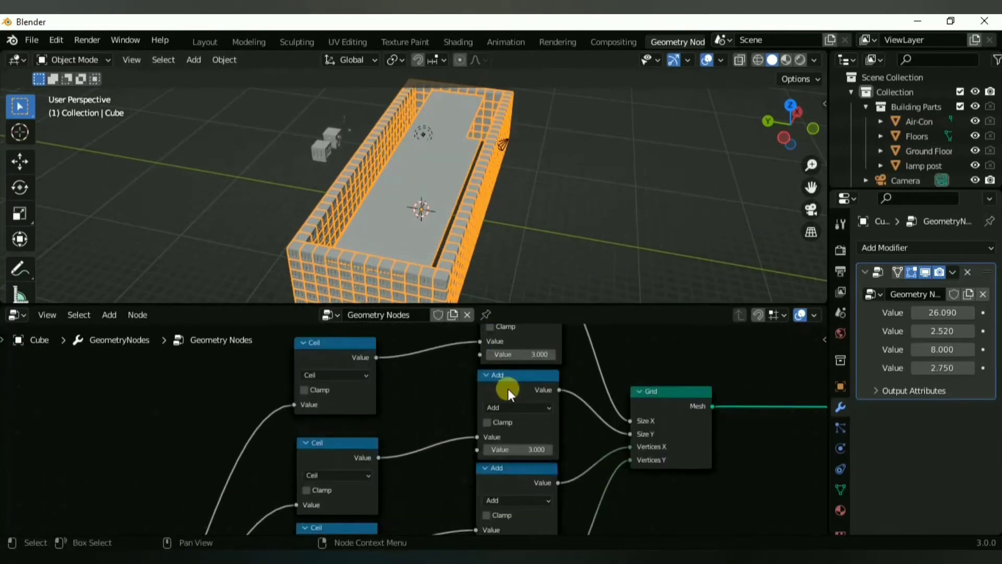
pyautogui.moveTo(535, 530); pyautogui.dragTo(543, 456, button='middle')
# Step: Show the building in wireframe and feed the wall Transform directly into the Join Geometry node, bypassing the Floors instancing
pyautogui.hotkey('shift', 'z')
pyautogui.scroll(-8, 459, 425)
pyautogui.moveTo(523, 386); pyautogui.dragTo(492, 530, button='middle')
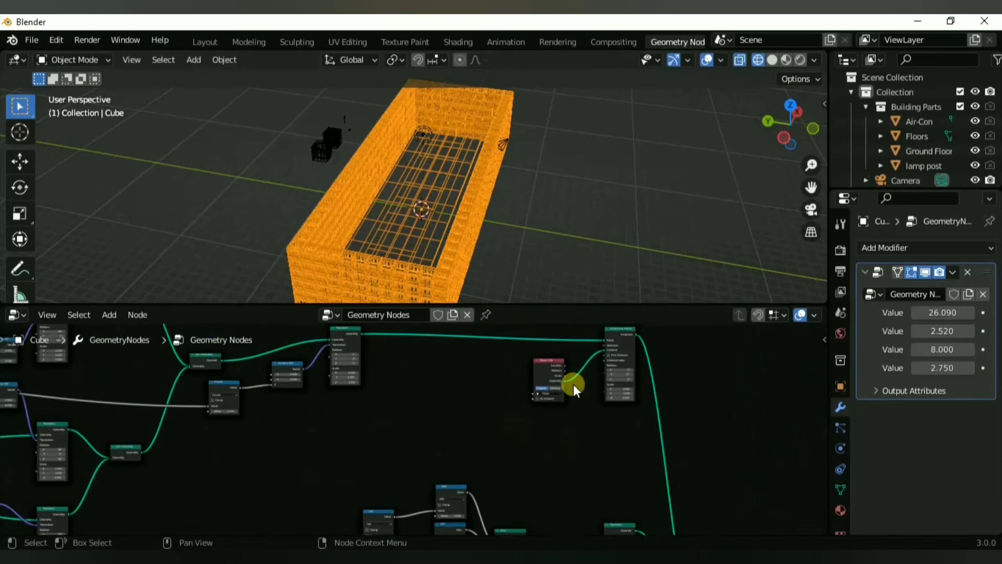
pyautogui.keyDown('ctrl'); pyautogui.moveTo(573, 384); pyautogui.dragTo(578, 363, button='right'); pyautogui.keyUp('ctrl')
pyautogui.moveTo(517, 272); pyautogui.dragTo(527, 241, button='middle')
pyautogui.scroll(-8, 534, 468)
pyautogui.moveTo(534, 468); pyautogui.dragTo(514, 425, button='middle')
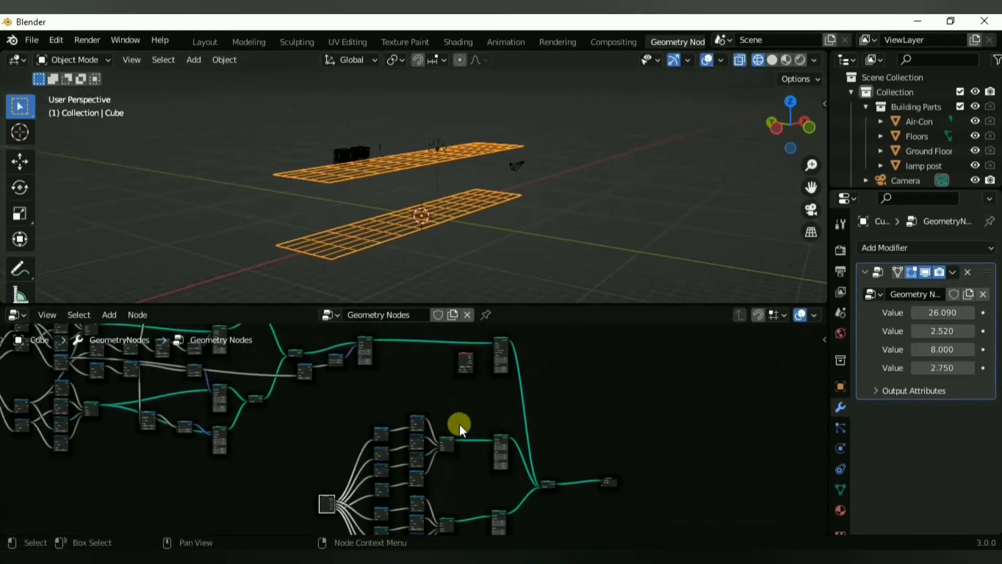
pyautogui.moveTo(540, 485); pyautogui.dragTo(540, 487)
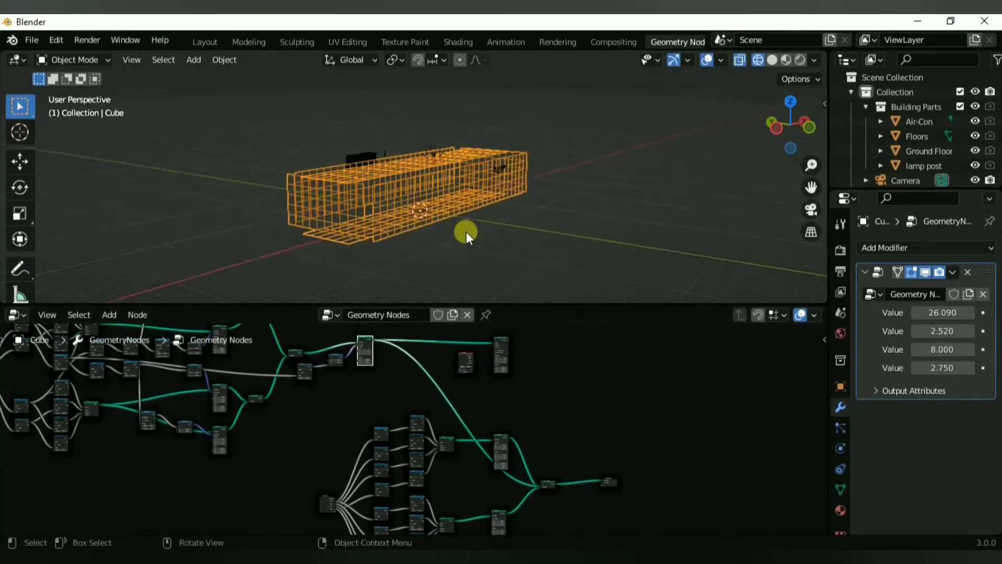
# Step: Adjust the Add values feeding the upper Grid's Size X and Size Y, with 1.000 for Size X
pyautogui.moveTo(466, 233); pyautogui.dragTo(392, 274, button='middle')
pyautogui.scroll(2, 453, 274)
pyautogui.scroll(5, 460, 397)
pyautogui.scroll(5, 517, 470)
pyautogui.moveTo(517, 490); pyautogui.dragTo(525, 438, button='middle')
pyautogui.scroll(4, 443, 382)
pyautogui.click(442, 382)
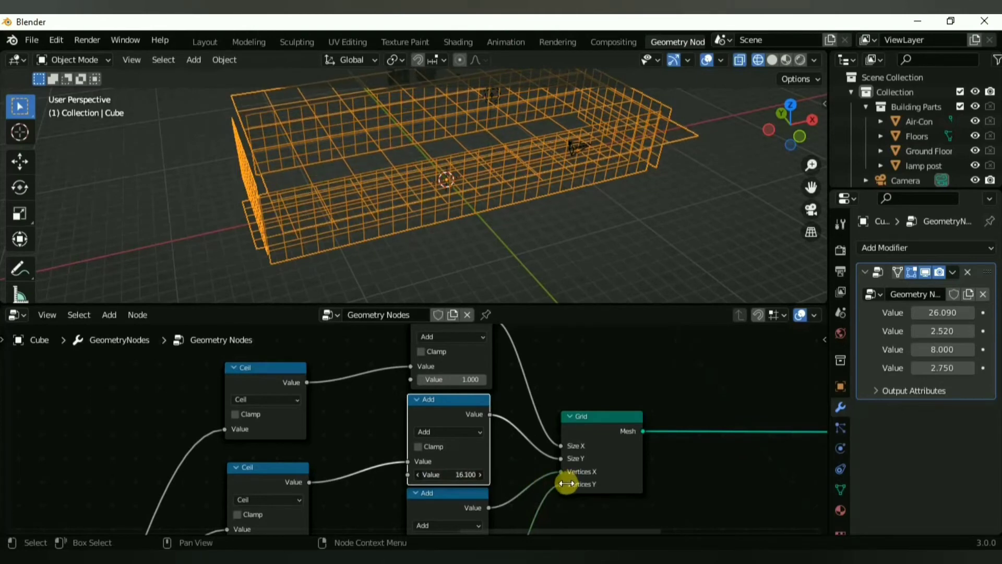
pyautogui.moveTo(567, 483); pyautogui.dragTo(565, 483)
# Step: Relink a Group Input value to one of the upper Grid's Ceil nodes
pyautogui.moveTo(466, 201); pyautogui.dragTo(380, 205, button='middle')
pyautogui.scroll(-4, 462, 470)
pyautogui.moveTo(260, 528); pyautogui.dragTo(292, 484, button='middle')
pyautogui.moveTo(230, 507); pyautogui.dragTo(377, 403)
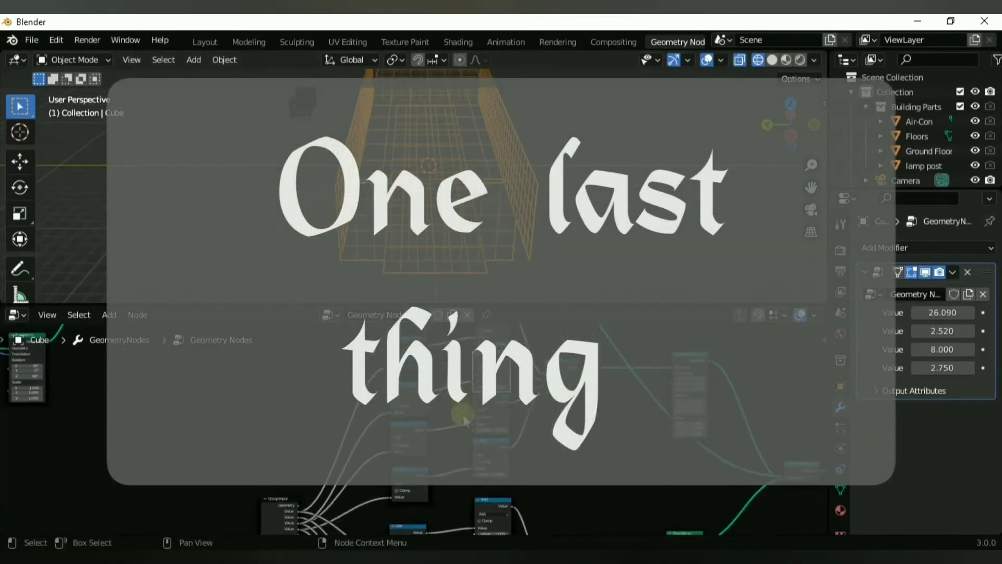
pyautogui.moveTo(434, 484); pyautogui.dragTo(432, 429, button='middle')
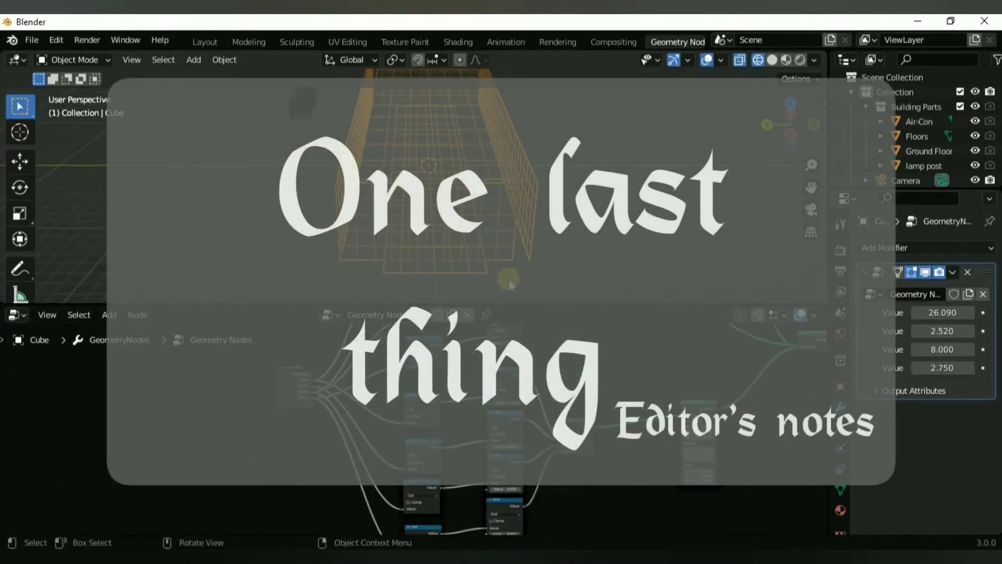
pyautogui.scroll(5, 542, 391)
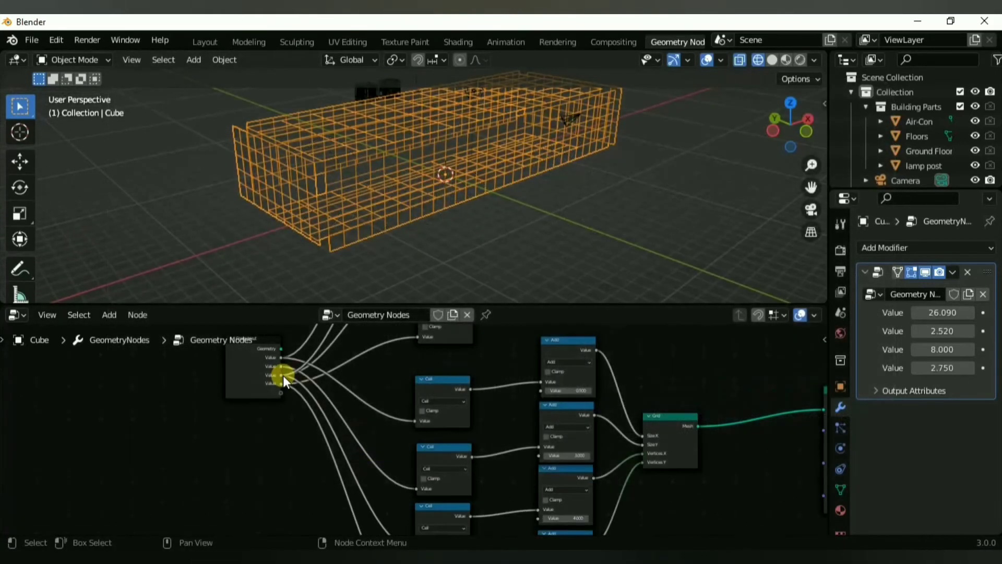
# Step: Link the first Group Input value to the Ceil node for the lower Grid's Size Y, with an Add value of 1.000
pyautogui.moveTo(282, 357); pyautogui.dragTo(416, 489)
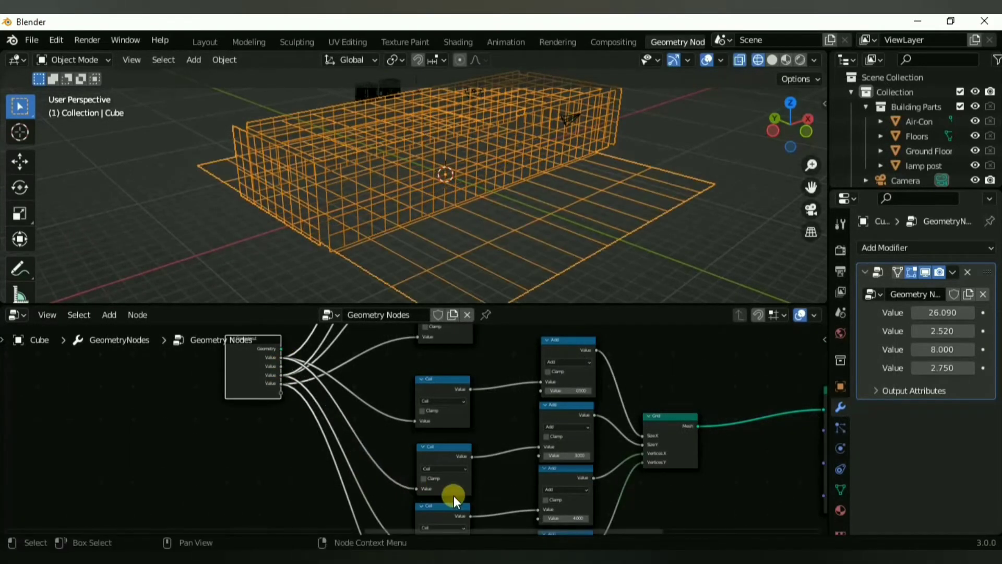
pyautogui.moveTo(460, 494); pyautogui.dragTo(389, 494, button='middle')
pyautogui.scroll(3, 470, 480)
pyautogui.click(519, 465)
pyautogui.moveTo(531, 256); pyautogui.dragTo(509, 229, button='middle')
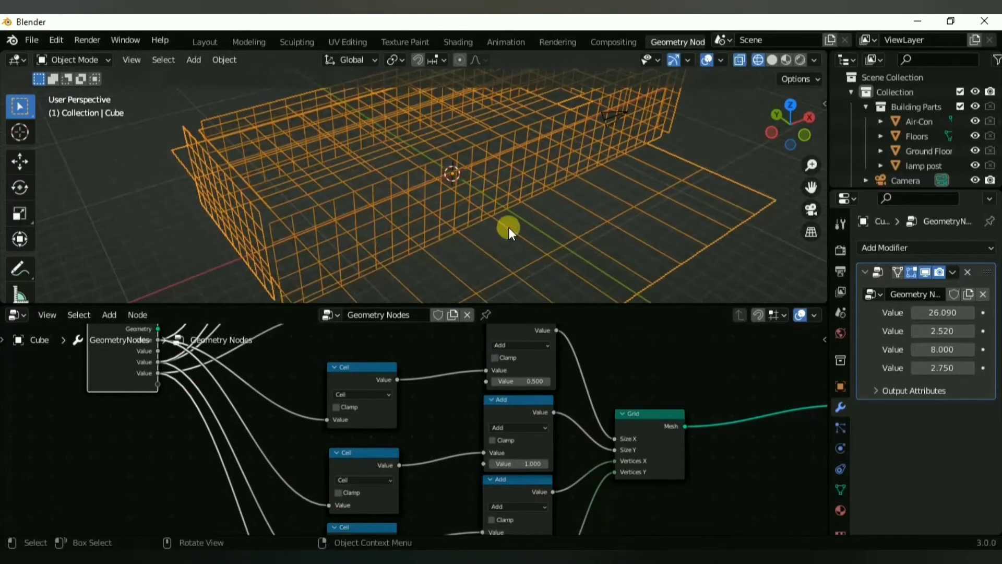
# Step: Set the modifier's third value to 6.850, change its first value, and relink a Group Input value to a Ceil node
pyautogui.scroll(-3, 509, 229)
pyautogui.moveTo(942, 349); pyautogui.dragTo(68, 459)
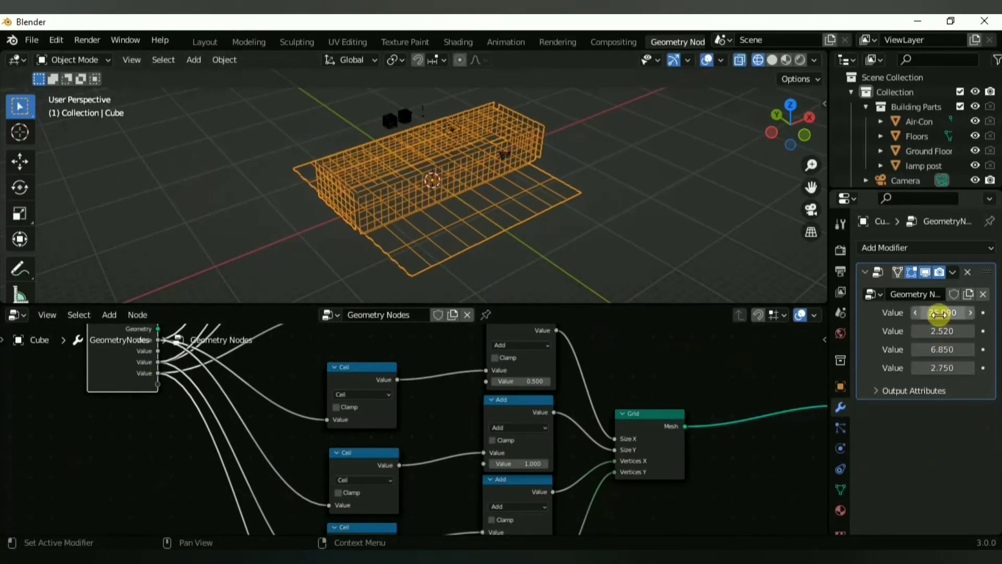
pyautogui.moveTo(934, 312); pyautogui.dragTo(387, 488)
pyautogui.scroll(-2, 387, 487)
pyautogui.moveTo(206, 368); pyautogui.dragTo(346, 482)
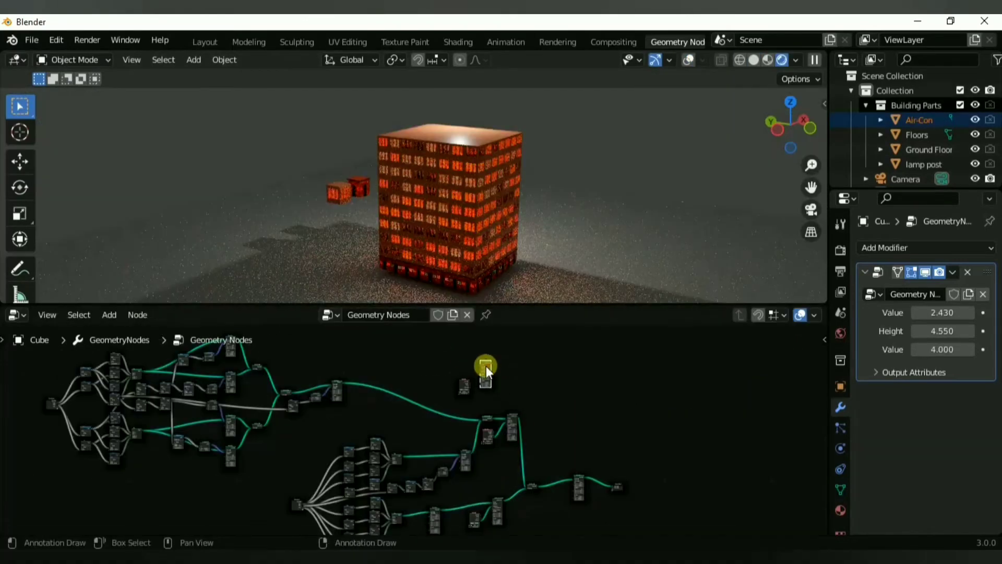
# Step: Instance the Air-Con object on the wall points with the spare Instance on Points node and connect it to Join Geometry
pyautogui.scroll(4, 483, 369)
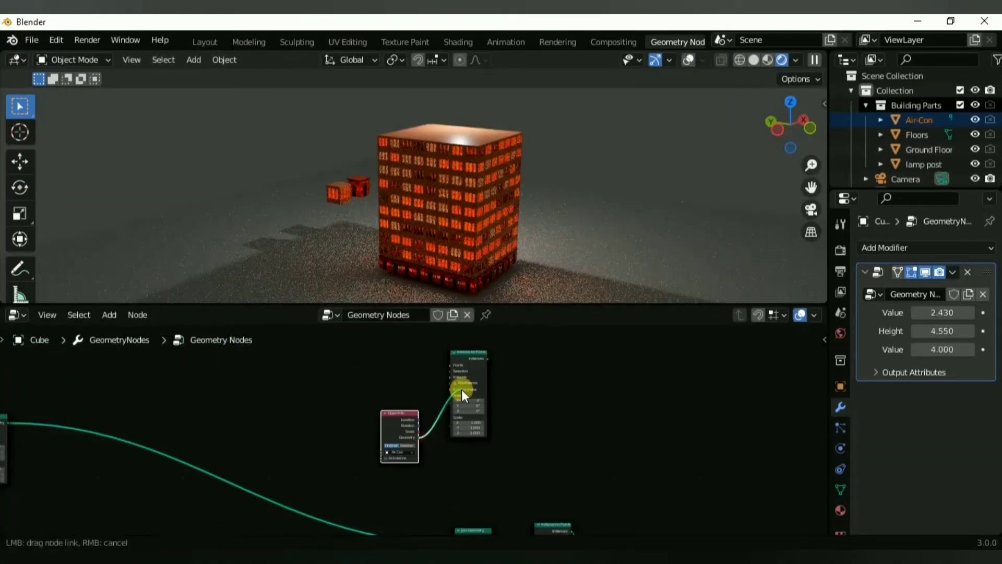
pyautogui.moveTo(463, 392); pyautogui.dragTo(461, 391)
pyautogui.scroll(-5, 462, 391)
pyautogui.moveTo(241, 427); pyautogui.dragTo(403, 489)
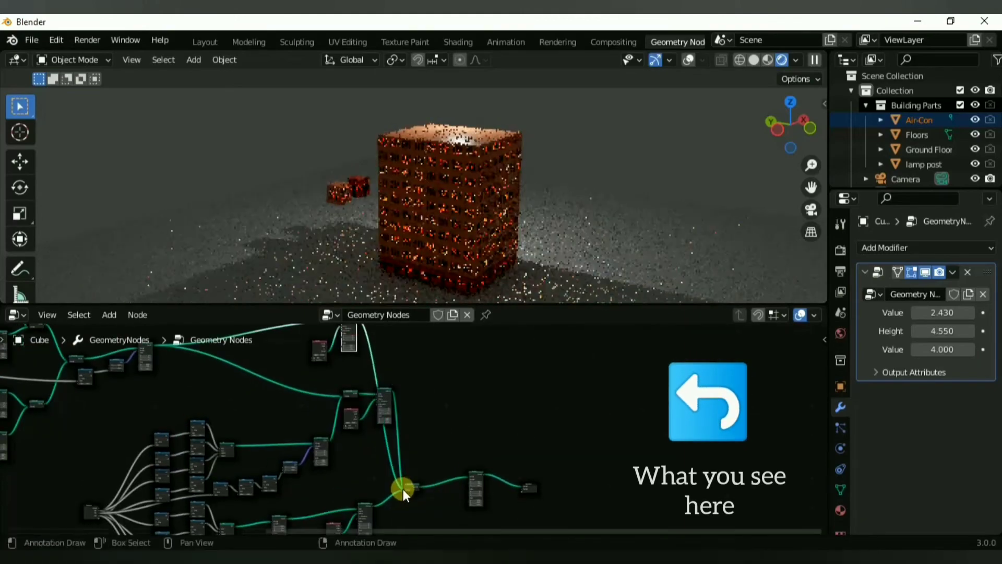
pyautogui.scroll(5, 574, 215)
pyautogui.scroll(-3, 418, 397)
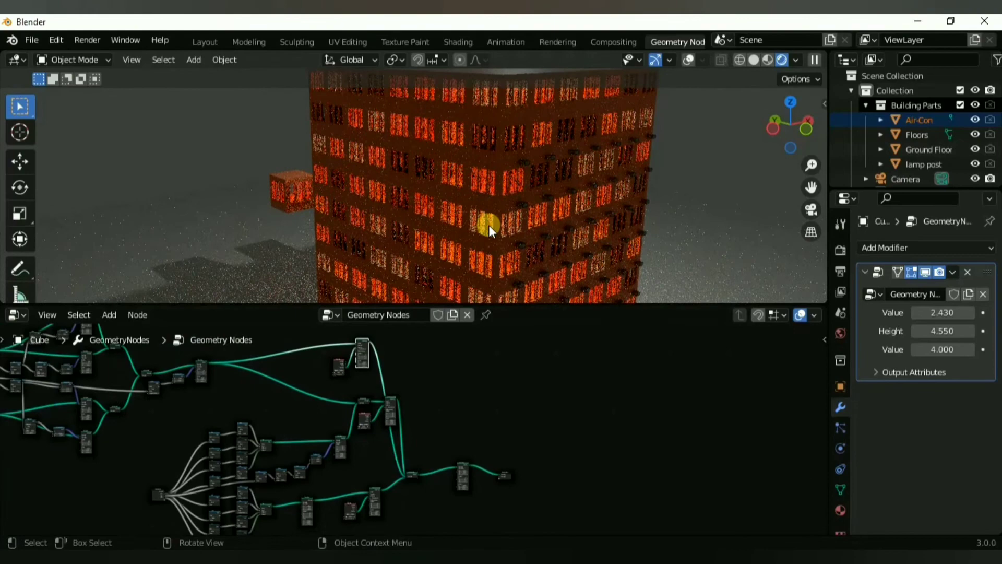
# Step: Switch the viewport to Solid shading to inspect the Air-Con instances on the walls
pyautogui.click(753, 60)
pyautogui.moveTo(680, 155)
pyautogui.mouseDown(button='middle')
pyautogui.moveTo(563, 187)
pyautogui.moveTo(440, 171)
pyautogui.moveTo(467, 249)
pyautogui.moveTo(422, 189)
pyautogui.moveTo(448, 174)
pyautogui.mouseUp(button='middle')
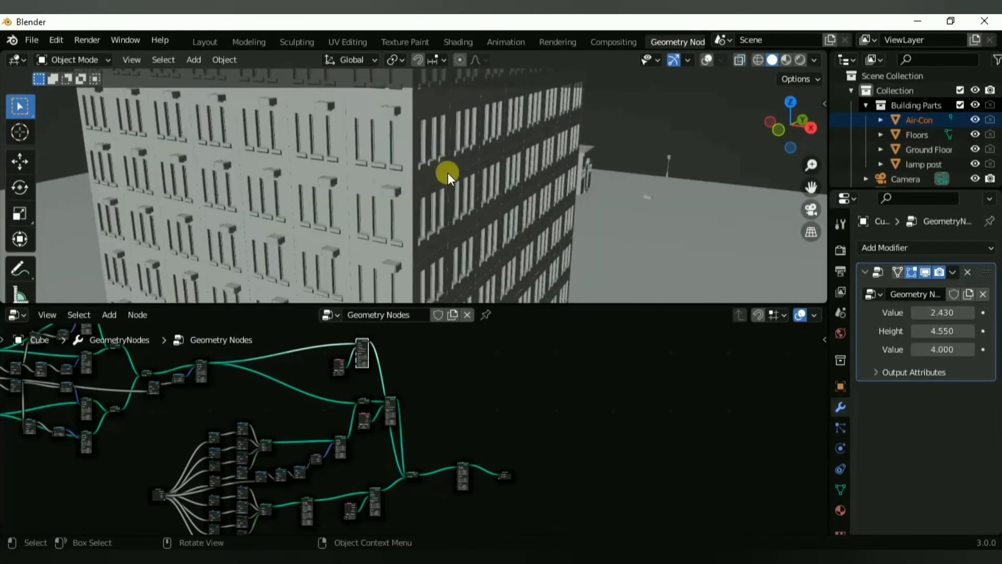
pyautogui.press('z')
pyautogui.press('Escape')
pyautogui.scroll(6, 397, 430)
# Step: Disconnect the Floors instances from the Join Geometry node to isolate the Air-Con instances
pyautogui.keyDown('ctrl'); pyautogui.moveTo(403, 424); pyautogui.dragTo(429, 420, button='right'); pyautogui.keyUp('ctrl')
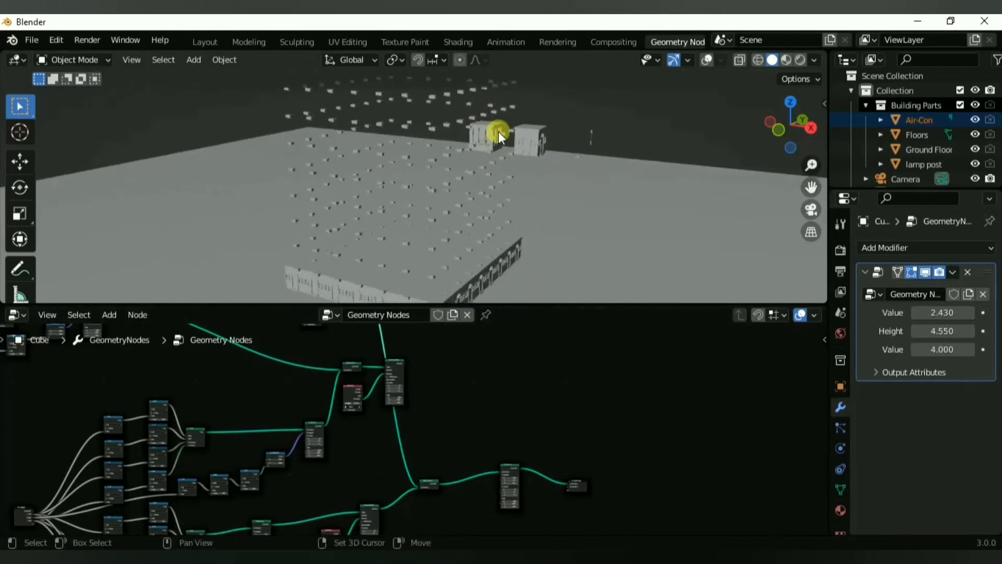
pyautogui.moveTo(496, 134); pyautogui.dragTo(496, 184, button='middle')
pyautogui.scroll(-3, 962, 179)
pyautogui.moveTo(534, 218); pyautogui.dragTo(488, 225, button='middle')
pyautogui.scroll(3, 397, 381)
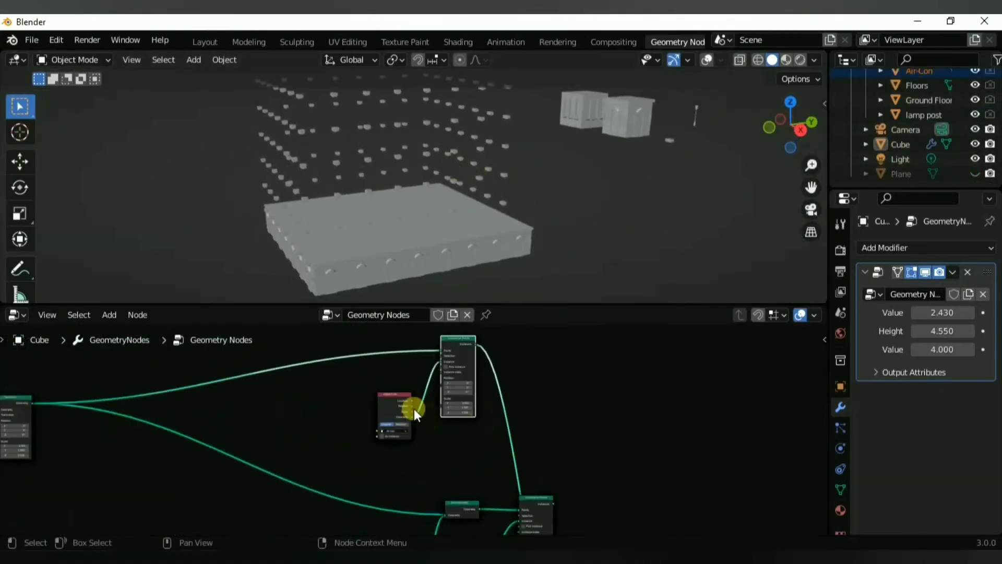
pyautogui.hotkey('shift', 'a')
pyautogui.moveTo(324, 354)
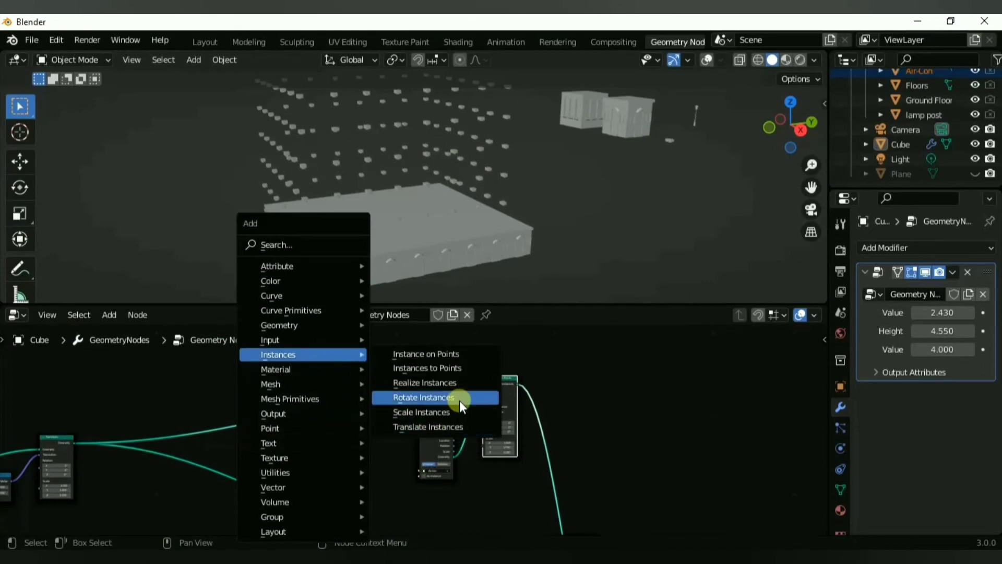
pyautogui.moveTo(311, 326)
pyautogui.moveTo(270, 471)
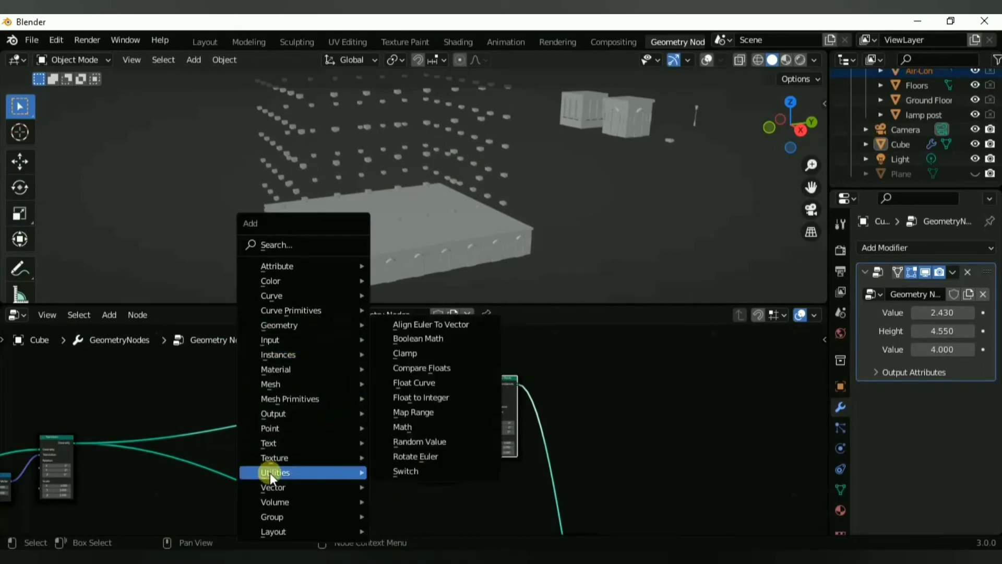
pyautogui.click(434, 442)
pyautogui.hotkey('shift', 'a')
pyautogui.moveTo(369, 419)
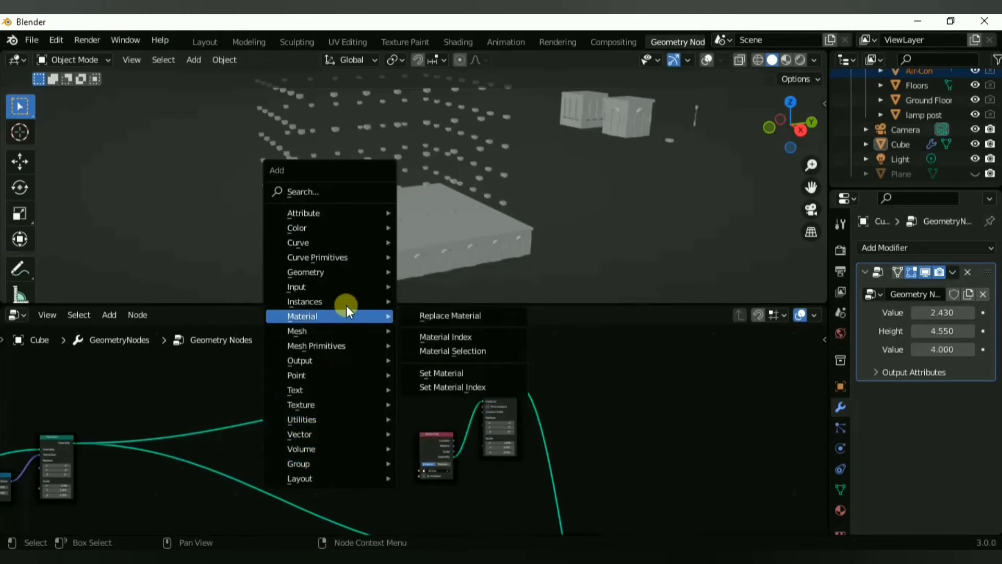
pyautogui.moveTo(372, 306)
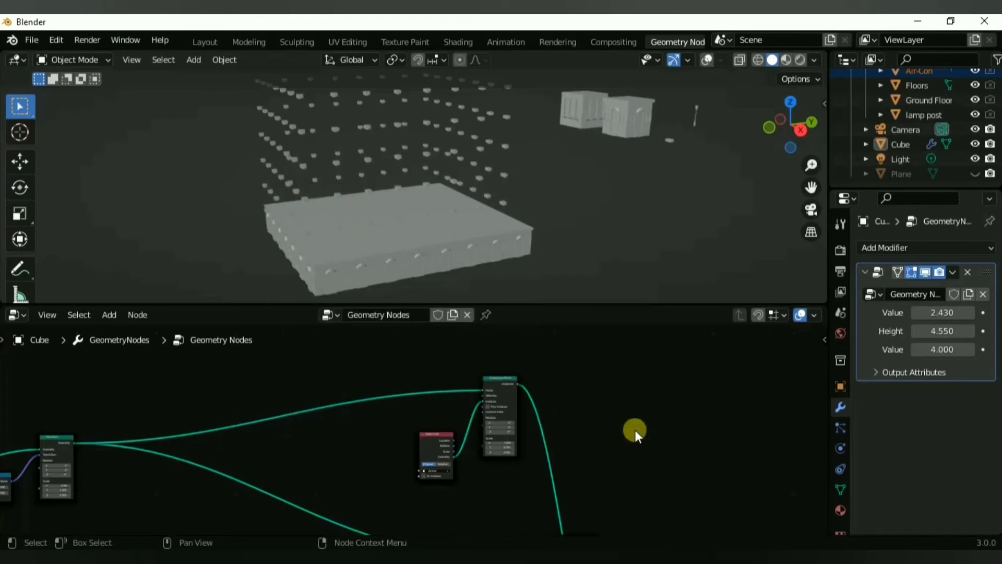
# Step: Add a Distribute Points on Faces node before the Air-Con's Instance on Points, with its Points and Rotation outputs linked
pyautogui.hotkey('shift', 'a')
pyautogui.click(522, 408)
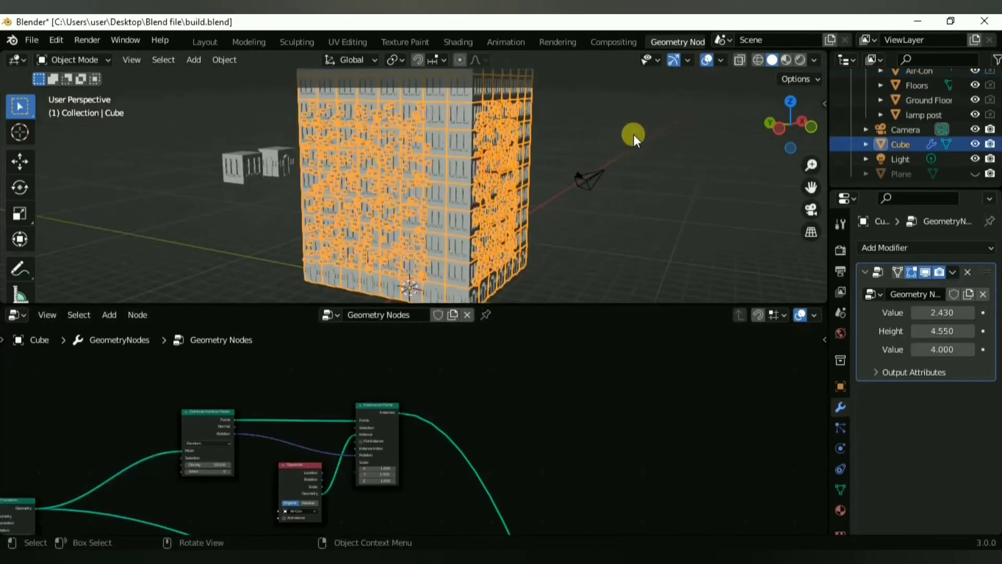
pyautogui.moveTo(634, 134); pyautogui.dragTo(611, 182, button='middle')
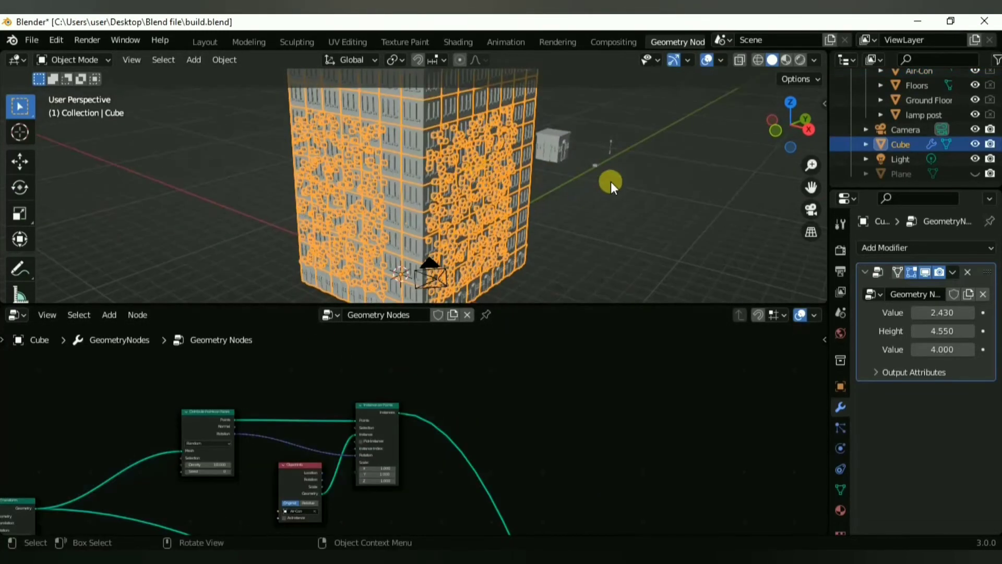
# Step: Move the Air-Con's mesh along the global X axis in Edit Mode to offset it from its origin
pyautogui.click(610, 177)
pyautogui.press('KP_Decimal')
pyautogui.moveTo(541, 224); pyautogui.dragTo(524, 179, button='middle')
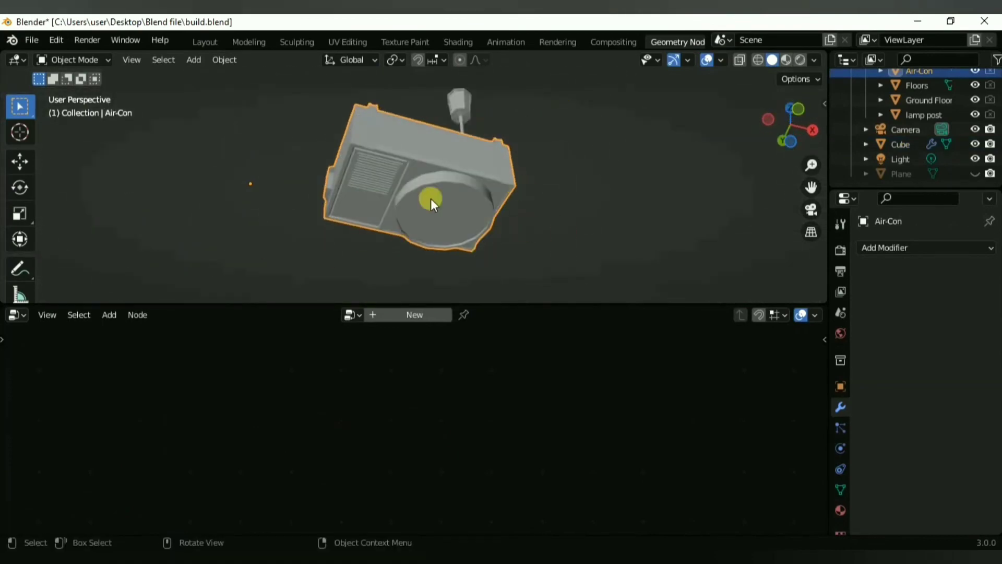
pyautogui.moveTo(430, 199); pyautogui.dragTo(475, 185, button='middle')
pyautogui.moveTo(421, 142); pyautogui.dragTo(540, 170, button='middle')
pyautogui.press('Tab')
pyautogui.press('g')
pyautogui.press('x')
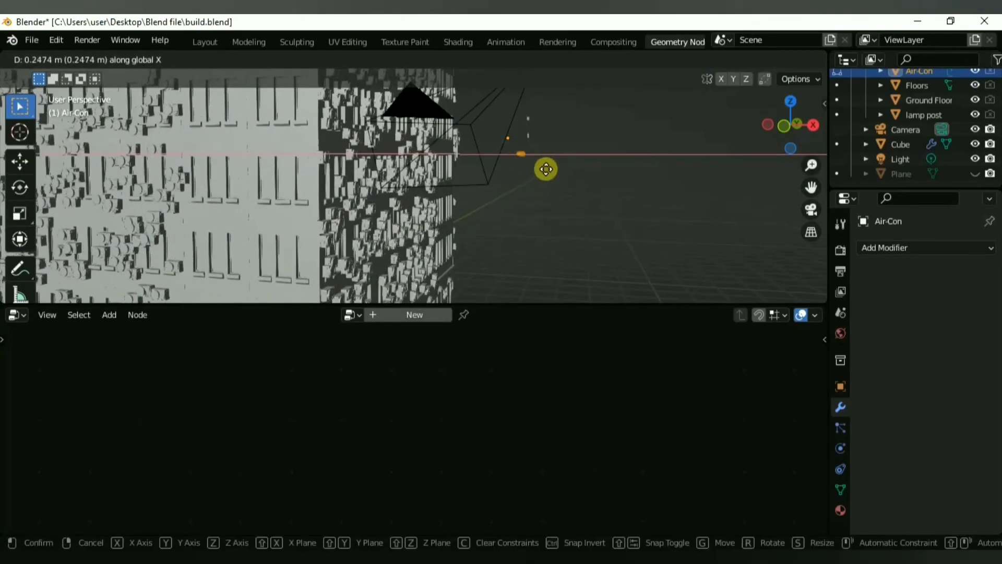
pyautogui.click(512, 174)
pyautogui.press('Tab')
# Step: Reselect the building and set the Distribute Points on Faces density to 2.300
pyautogui.click(371, 236)
pyautogui.moveTo(371, 237); pyautogui.dragTo(457, 203, button='middle')
pyautogui.scroll(5, 271, 417)
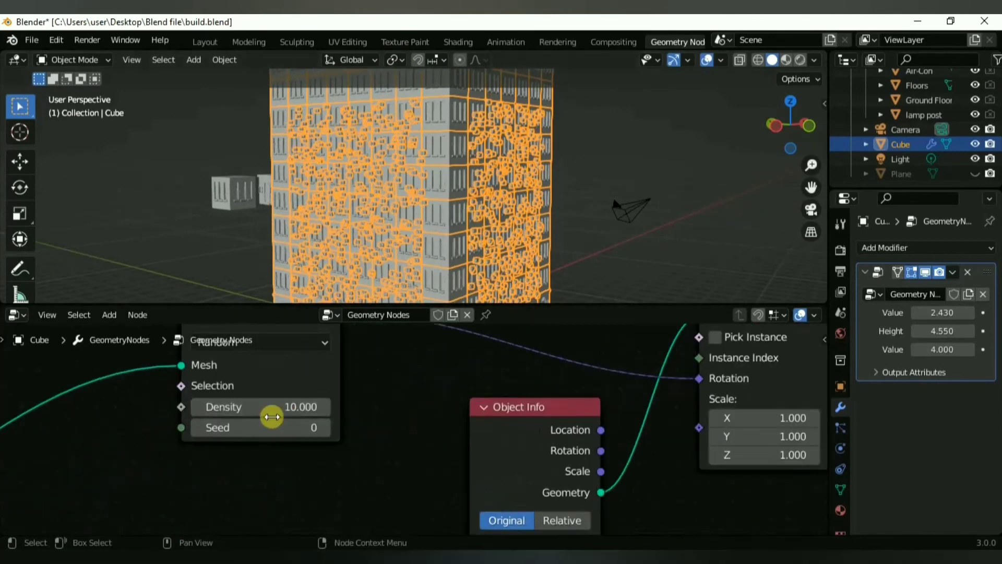
pyautogui.scroll(-1, 301, 412)
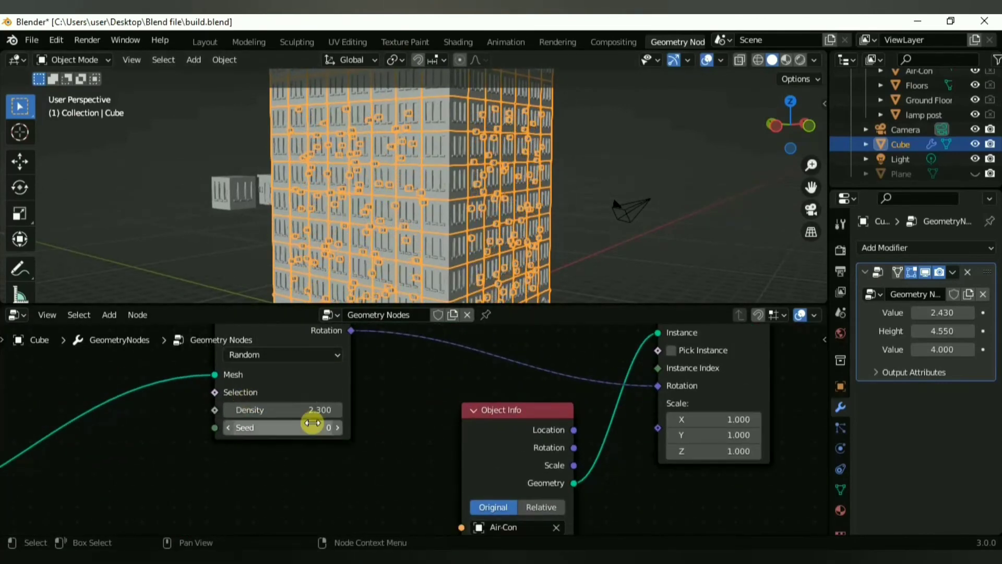
# Step: Set the point distribution to Poisson Disk with Distance Min 0.5 m, Density Max 50 and Seed 22
pyautogui.click(300, 358)
pyautogui.click(296, 392)
pyautogui.moveTo(359, 428); pyautogui.dragTo(367, 447, button='middle')
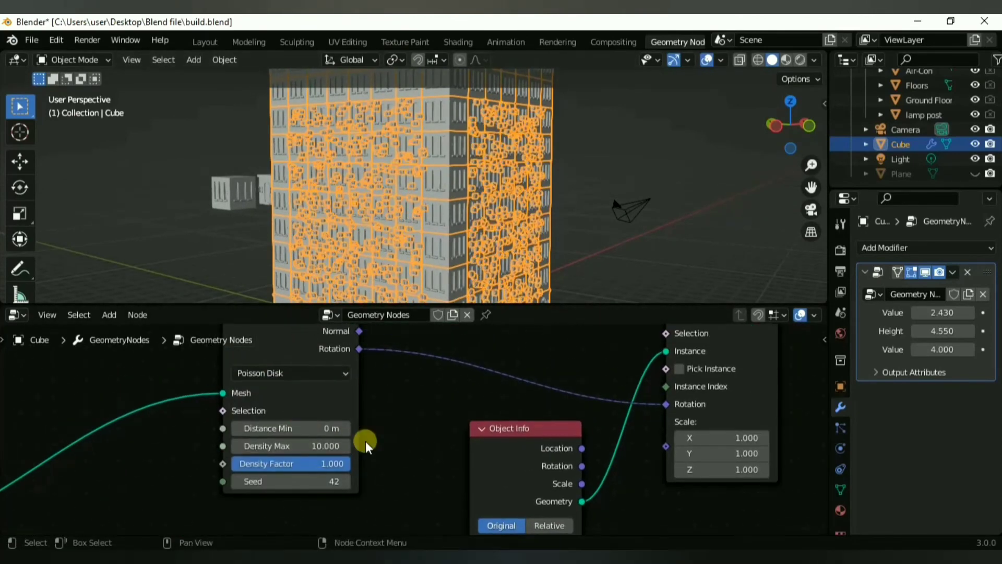
pyautogui.moveTo(318, 481); pyautogui.dragTo(276, 481)
pyautogui.moveTo(309, 430); pyautogui.dragTo(320, 430)
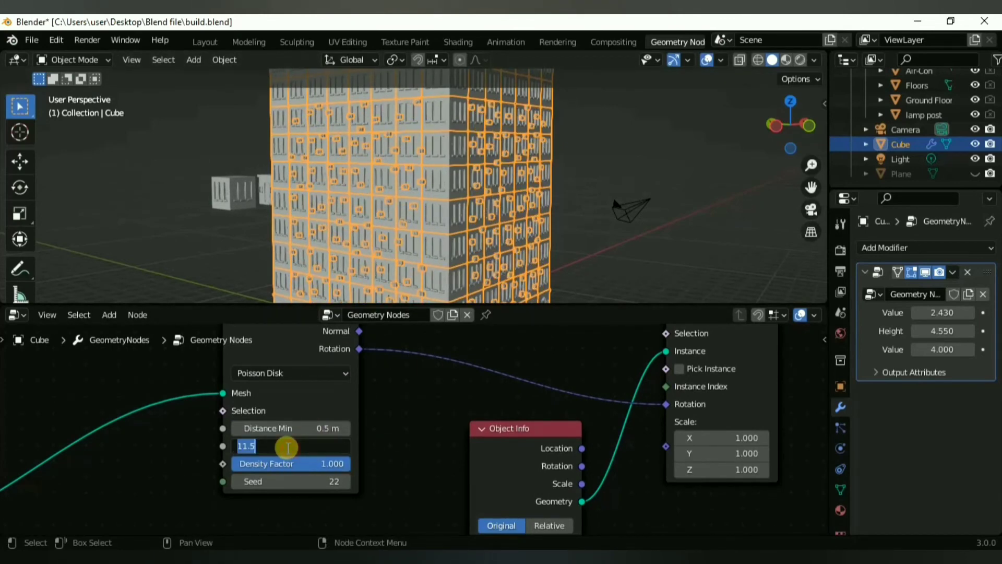
pyautogui.scroll(-8, 202, 505)
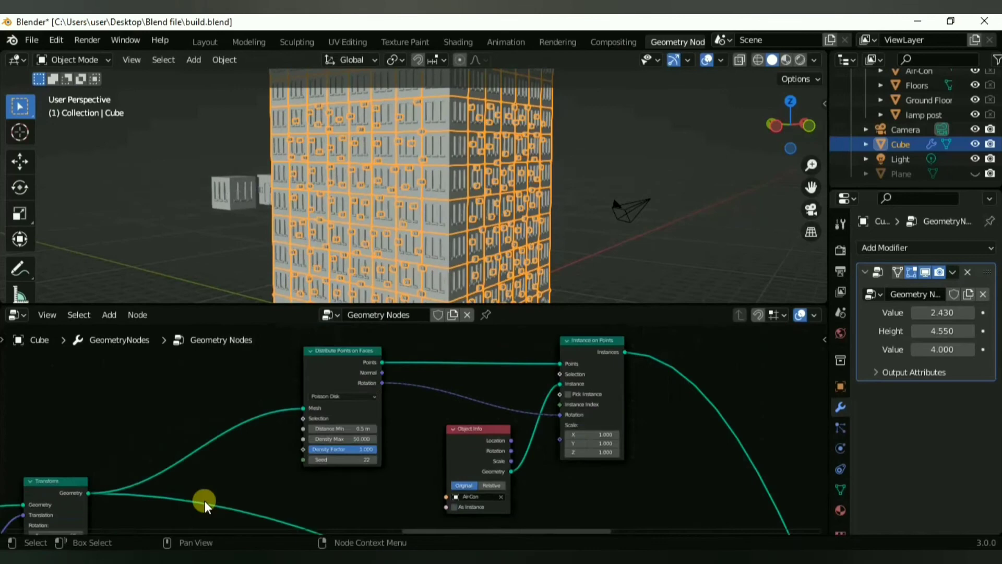
# Step: Open the Air-Con mesh in Edit Mode, and return to Object Mode with the building selected
pyautogui.scroll(3, 378, 476)
pyautogui.scroll(-2, 390, 460)
pyautogui.scroll(1, 390, 460)
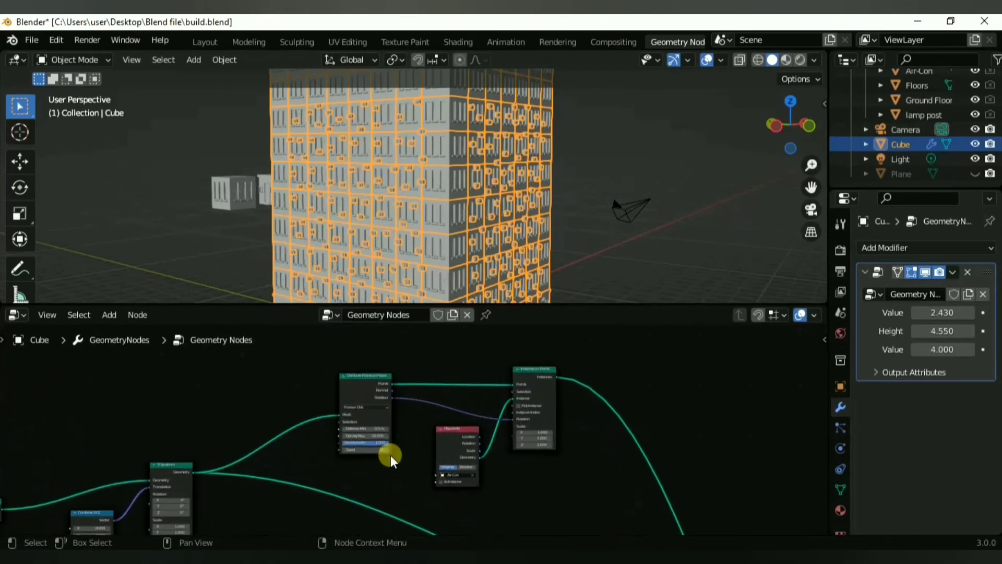
pyautogui.scroll(-3, 391, 457)
pyautogui.moveTo(476, 190); pyautogui.dragTo(457, 237, button='middle')
pyautogui.click(457, 237)
pyautogui.press('Tab')
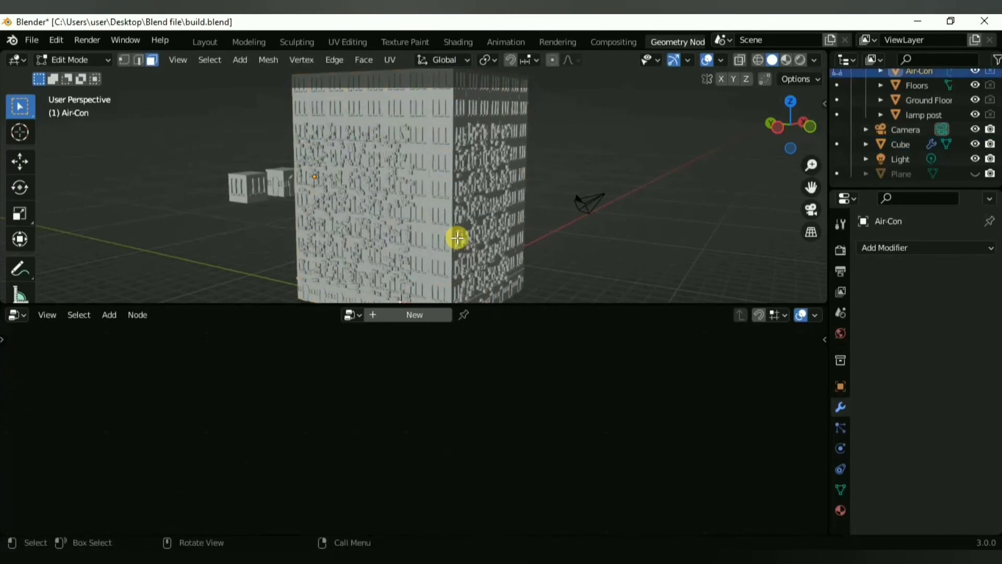
pyautogui.click(459, 241)
# Step: Set the distribution's Density Factor to 0.500 and Seed to 18, and preview the building in Rendered shading
pyautogui.scroll(4, 364, 402)
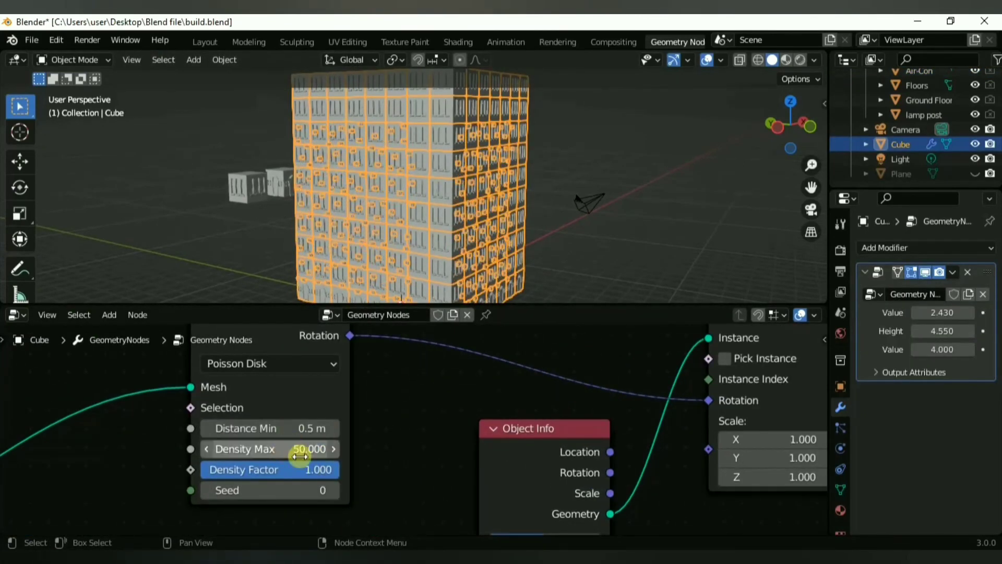
pyautogui.moveTo(300, 495); pyautogui.dragTo(286, 494)
pyautogui.scroll(-2, 494, 159)
pyautogui.moveTo(494, 160)
pyautogui.mouseDown(button='middle')
pyautogui.moveTo(484, 225)
pyautogui.moveTo(464, 221)
pyautogui.mouseUp(button='middle')
pyautogui.press('z')
pyautogui.click(688, 59)
pyautogui.scroll(6, 436, 225)
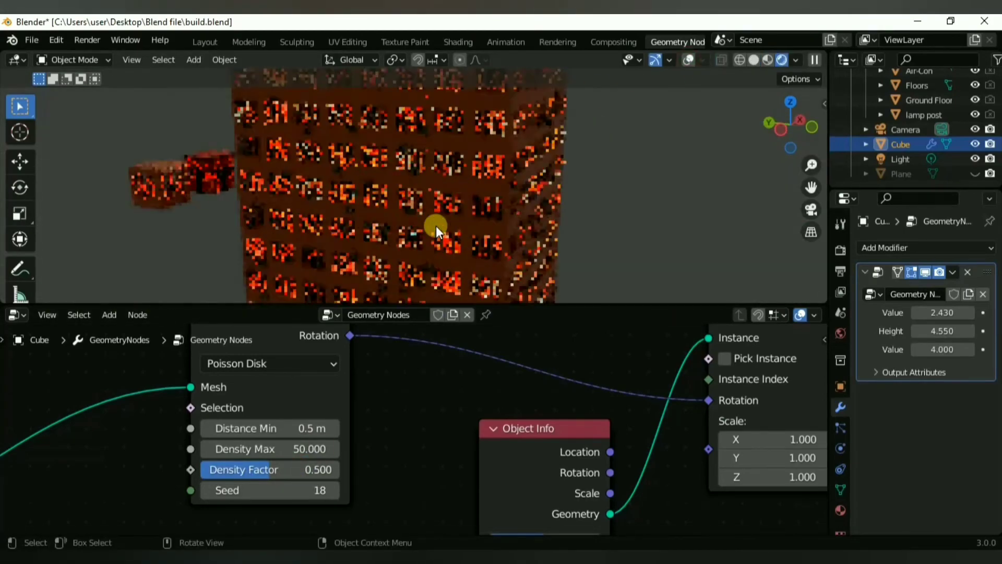
# Step: Set the distribution's Density Factor to 0.260 and Seed to 25, and return the viewport to Solid shading
pyautogui.moveTo(271, 490); pyautogui.dragTo(228, 471)
pyautogui.scroll(-10, 417, 214)
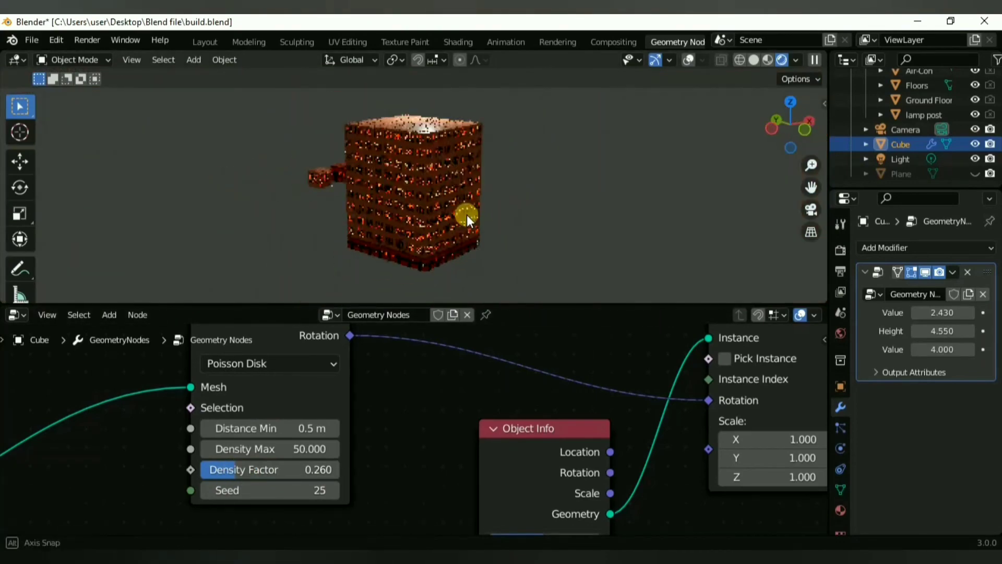
pyautogui.scroll(-5, 467, 384)
pyautogui.press('z')
pyautogui.click(640, 217)
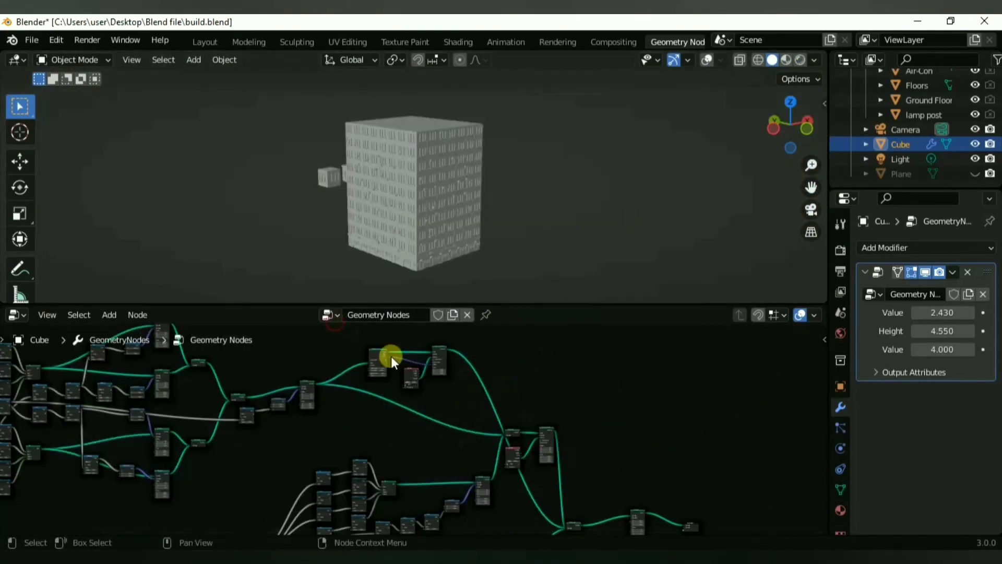
# Step: Line up the final Join Geometry, Transform and Group Output nodes by scaling them to 0 on Y, and reposition them
pyautogui.click(557, 410)
pyautogui.scroll(-5, 543, 444)
pyautogui.moveTo(519, 496); pyautogui.dragTo(457, 477, button='middle')
pyautogui.moveTo(437, 456); pyautogui.dragTo(554, 502)
pyautogui.press('s')
pyautogui.press('y')
pyautogui.press('0')
pyautogui.press('Return')
pyautogui.press('g')
pyautogui.click(574, 483)
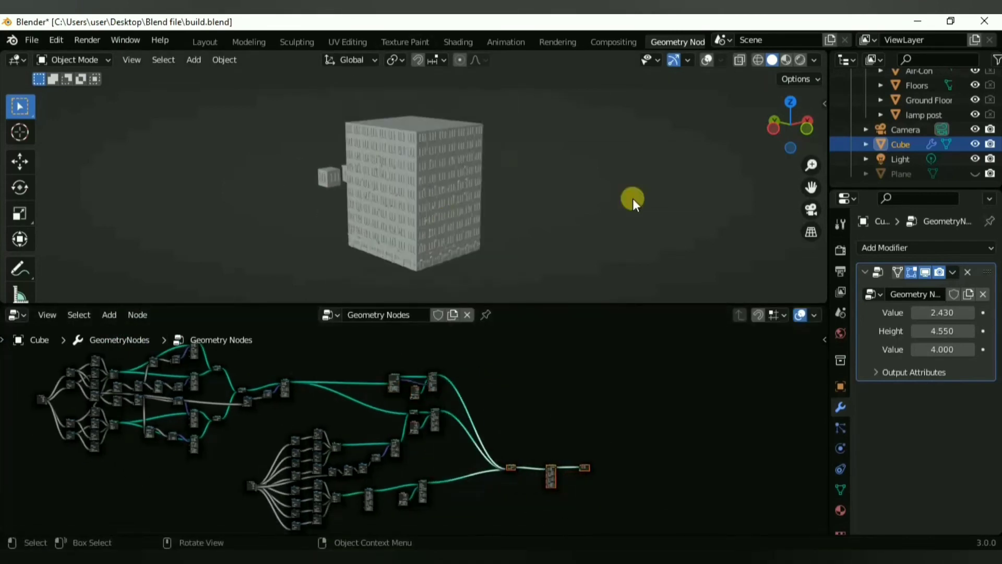